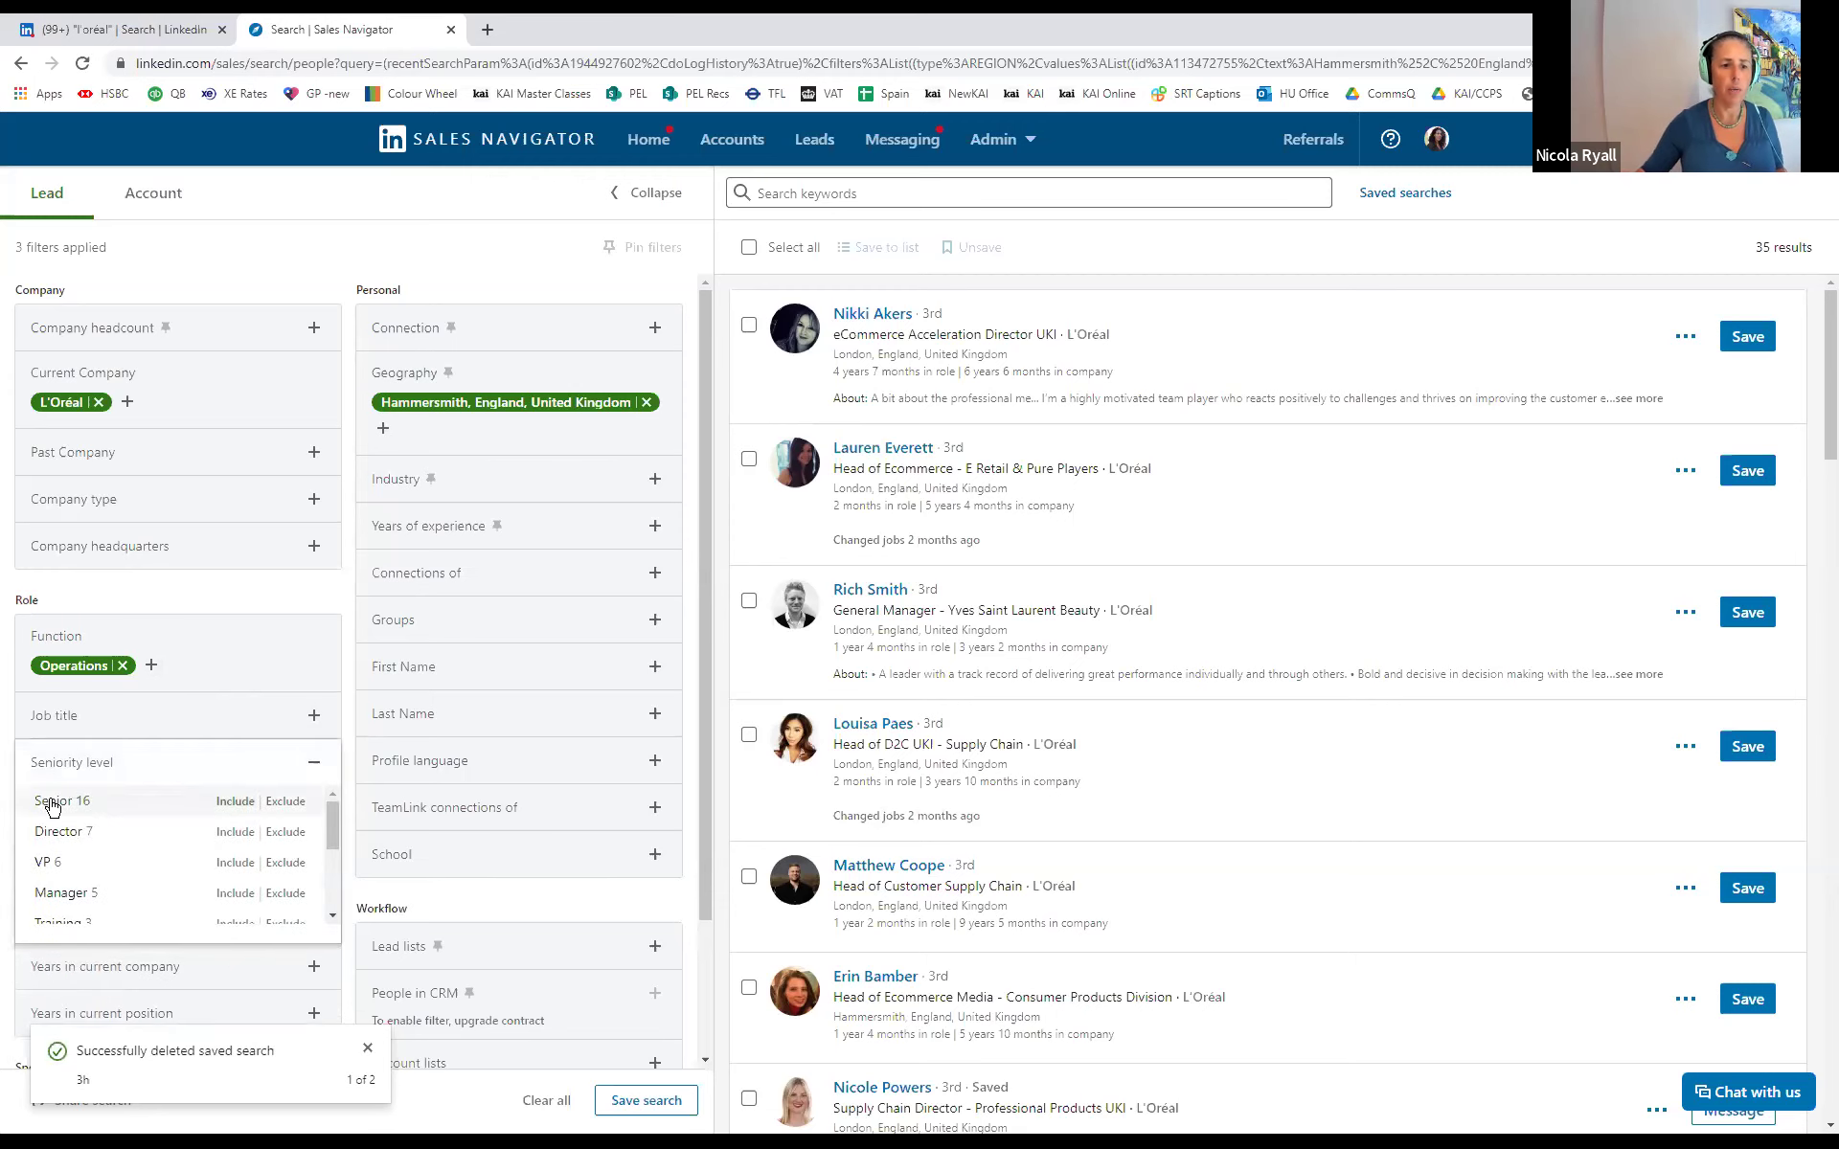
Narrow the L'Oréal lead search to the seniority levels Senior, Director and VP
click(53, 805)
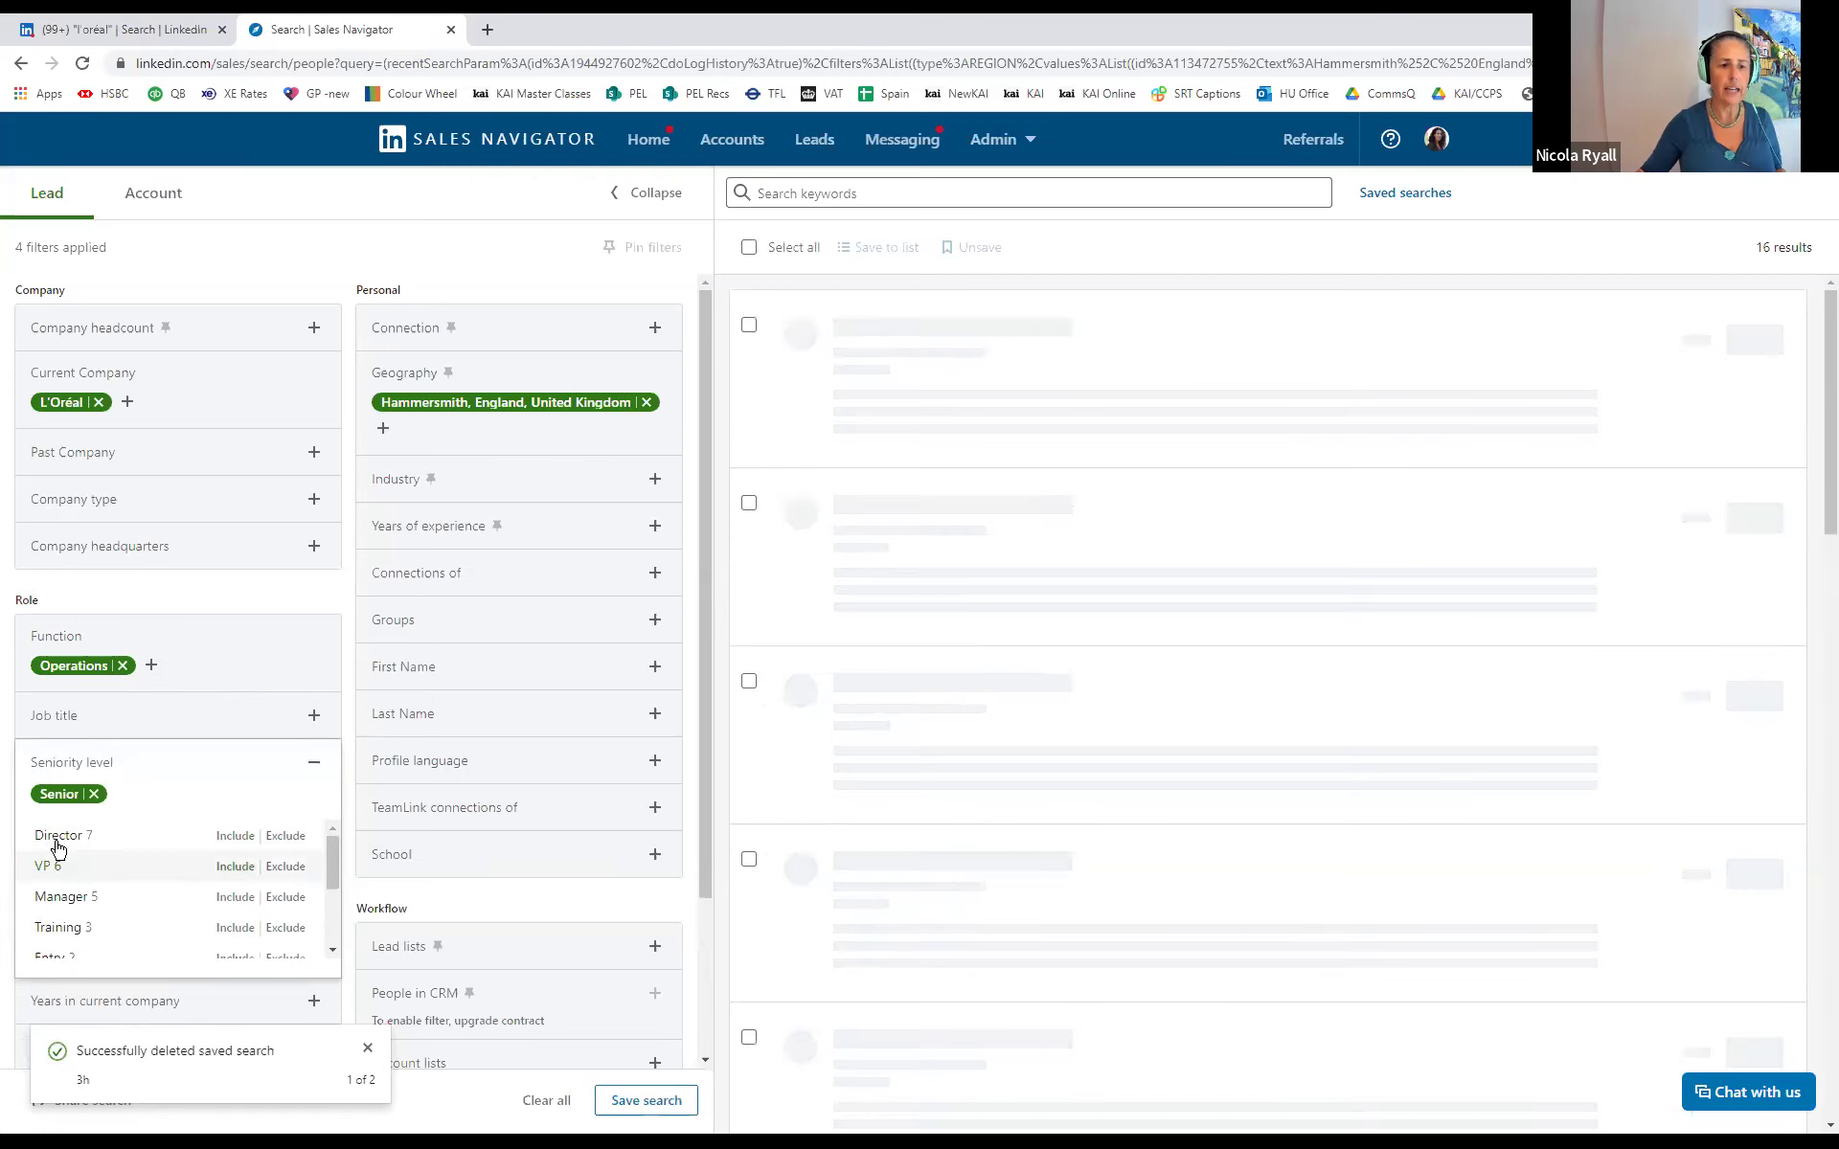
click(59, 843)
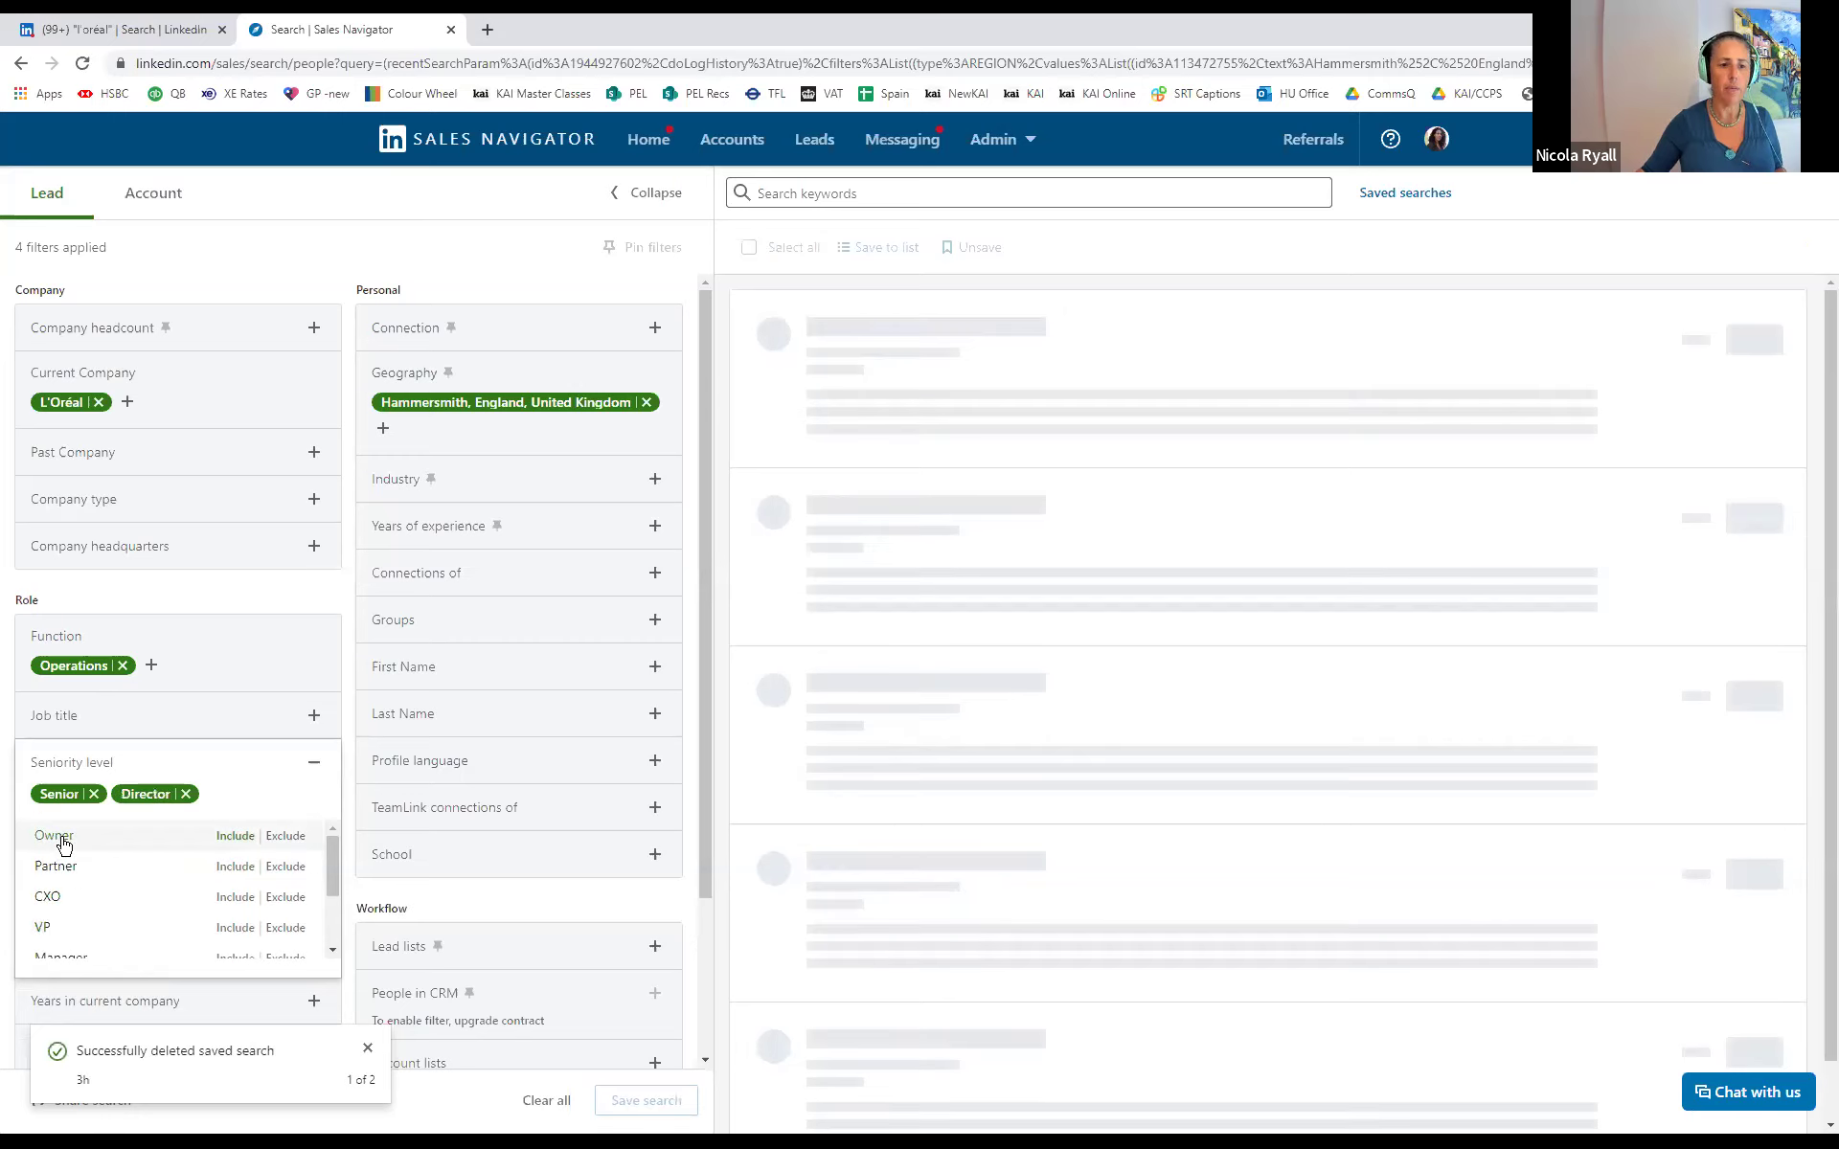
scroll(72, 857, down, 1)
click(65, 841)
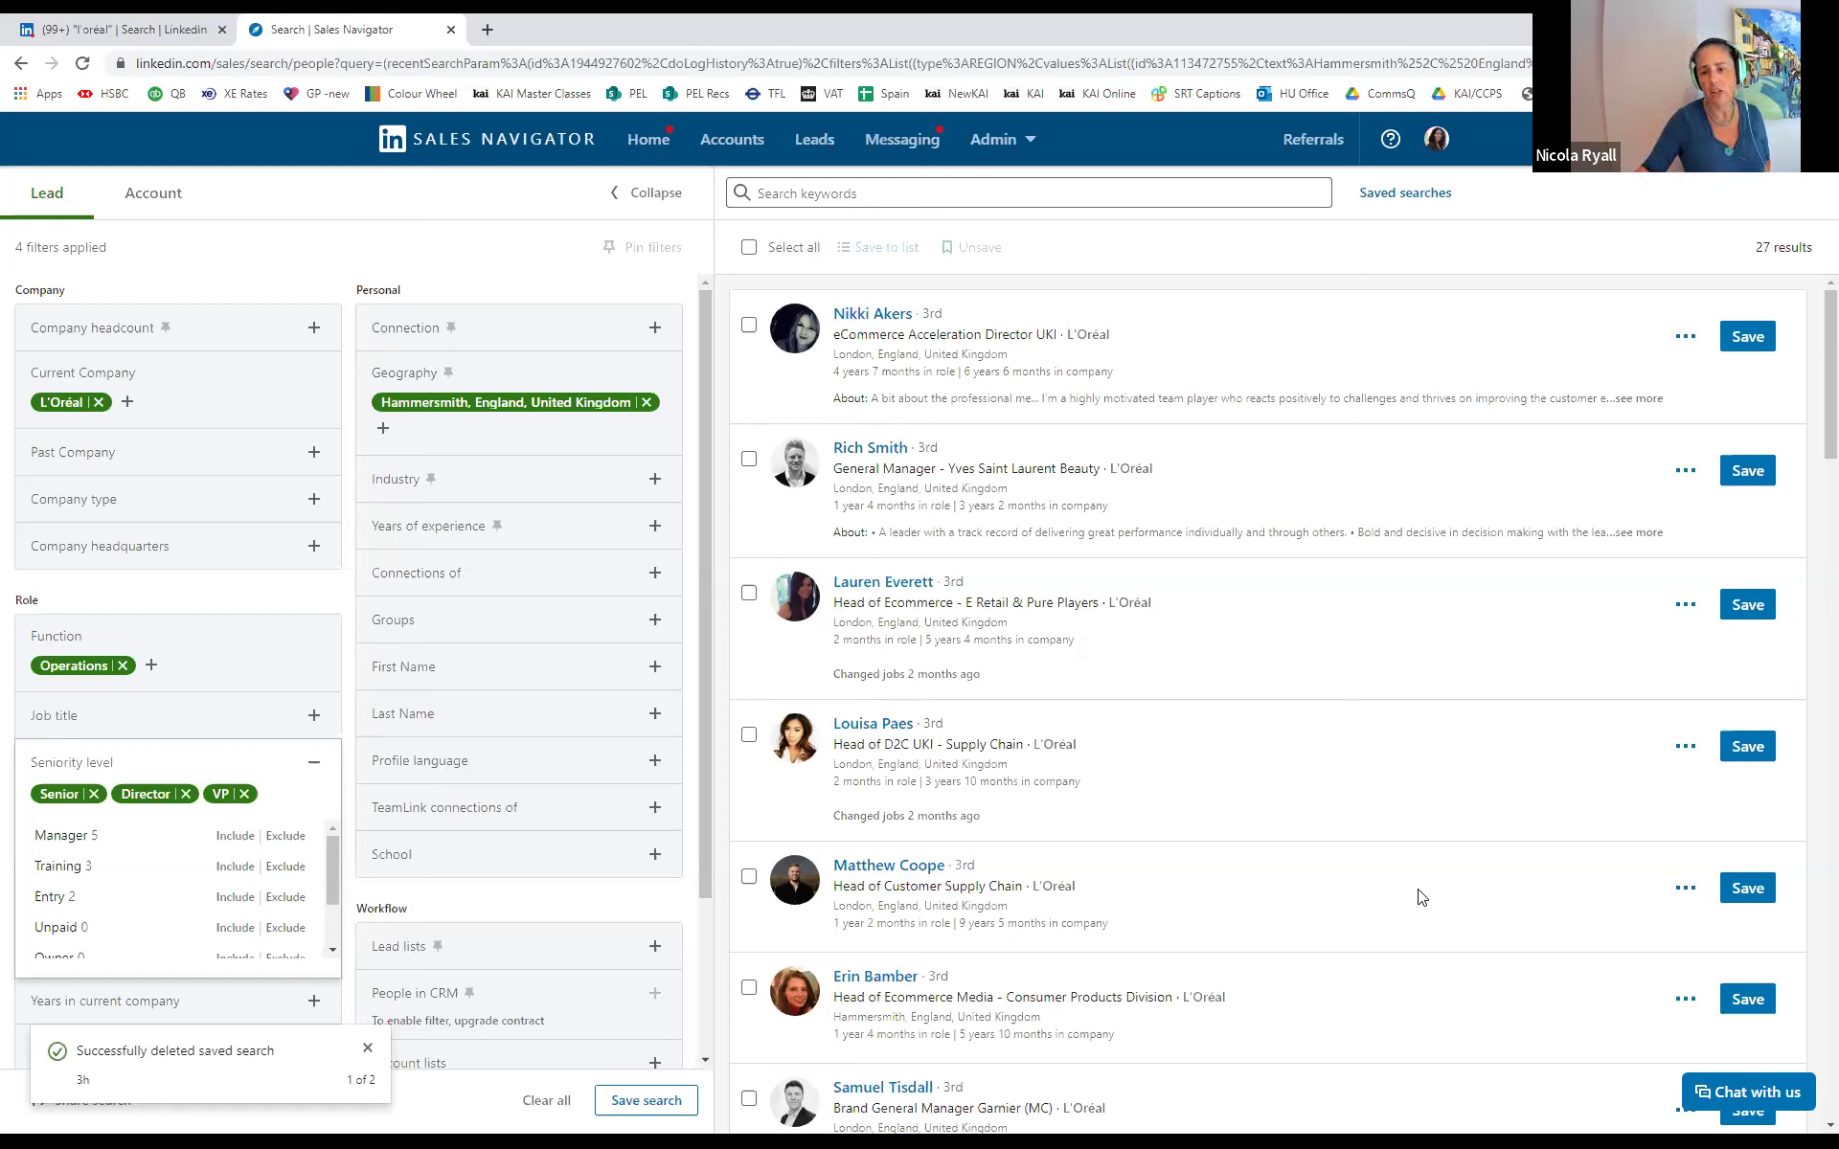
Save the Head of Customer Supply Chain lead to a new lead list named "Hammersmith Opportunities" with the description "test"
click(1674, 889)
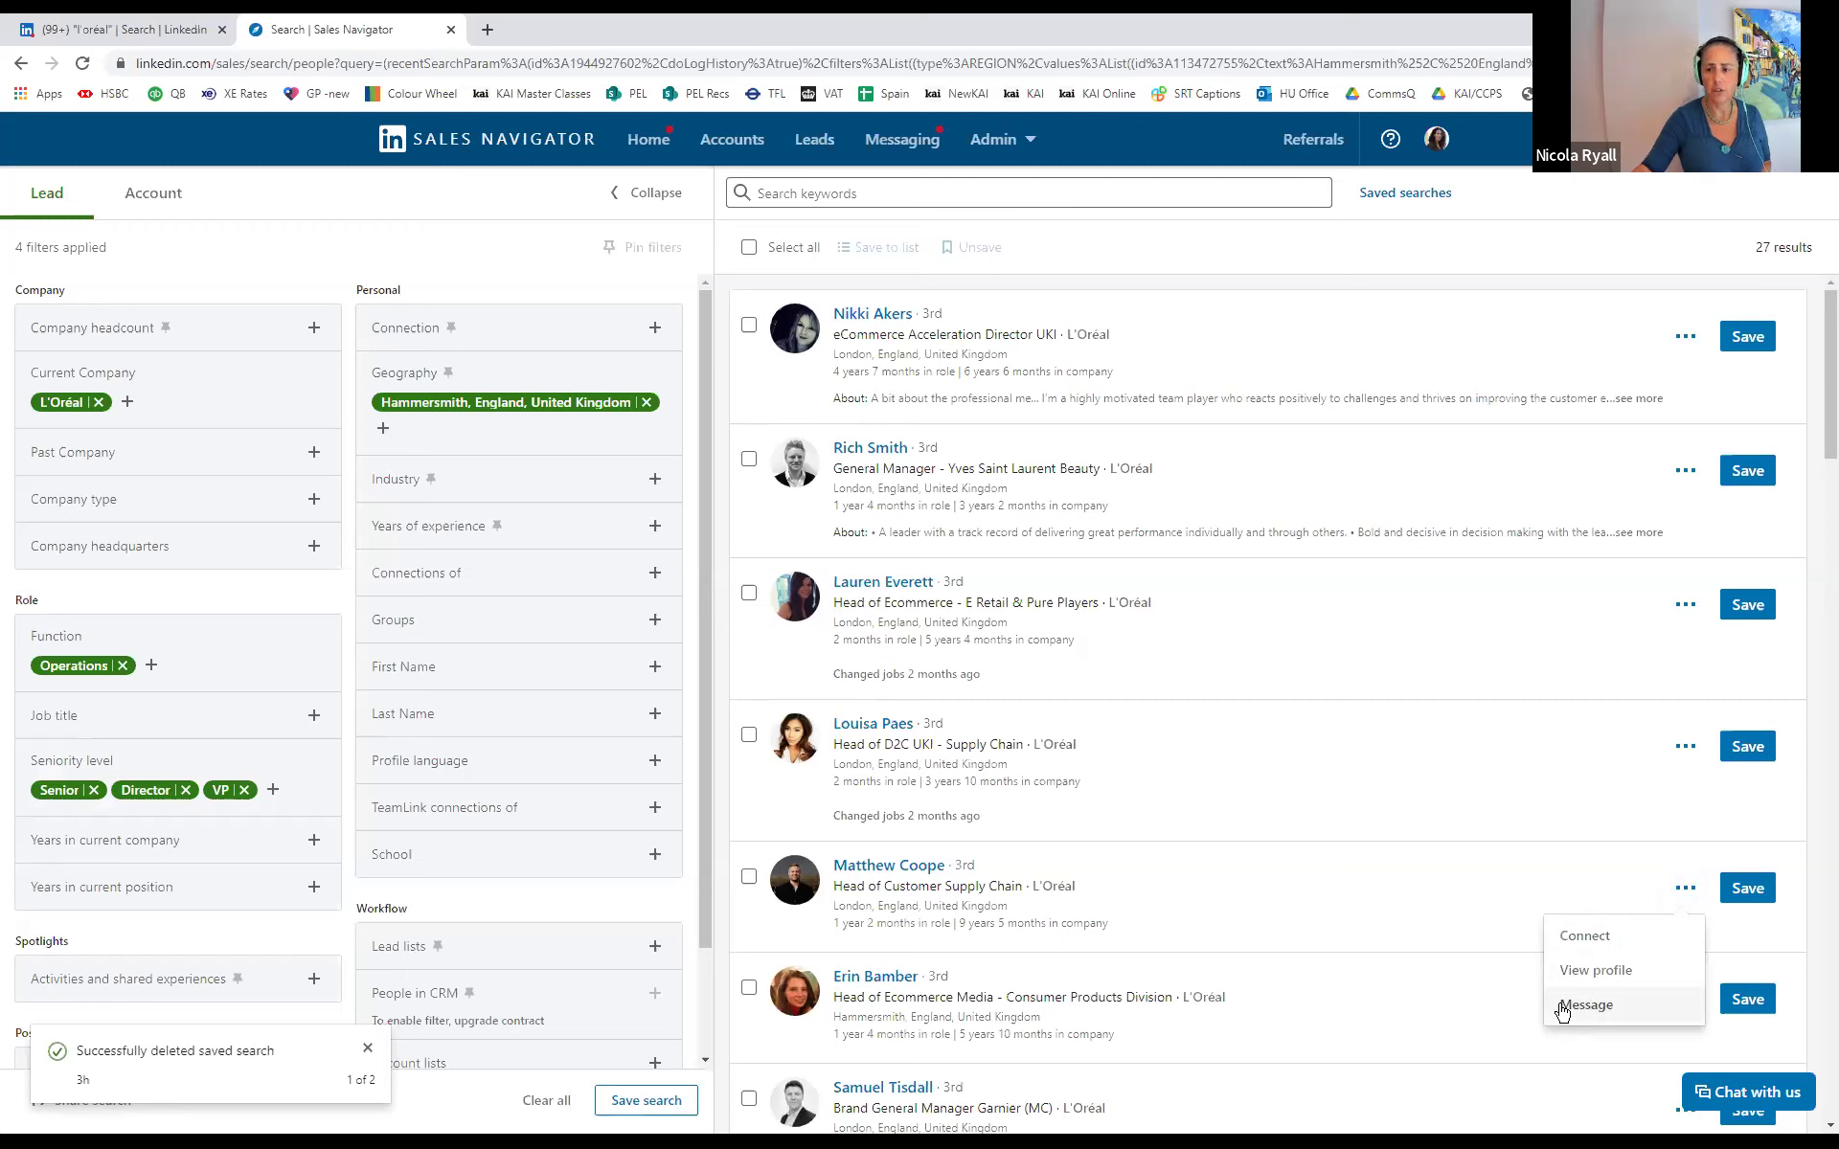
click(1748, 891)
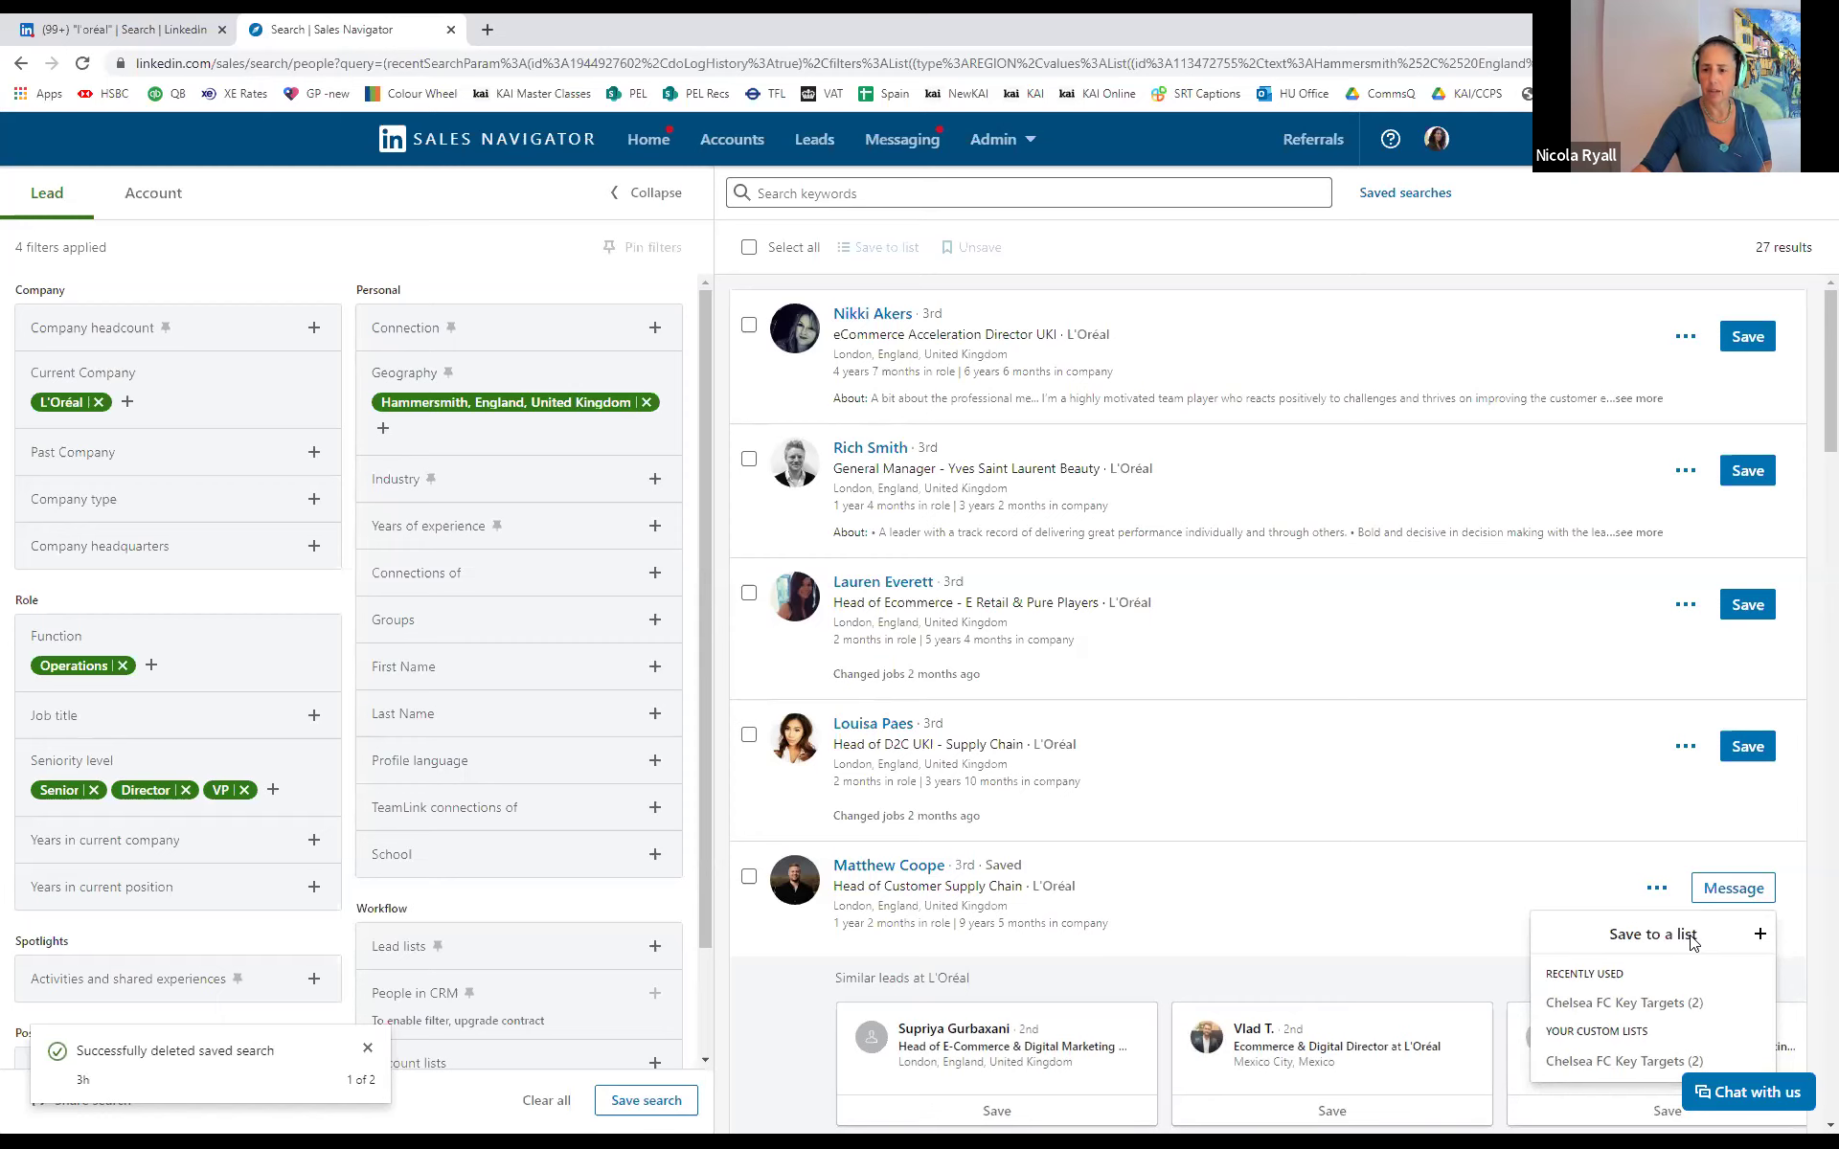
click(1757, 937)
click(695, 572)
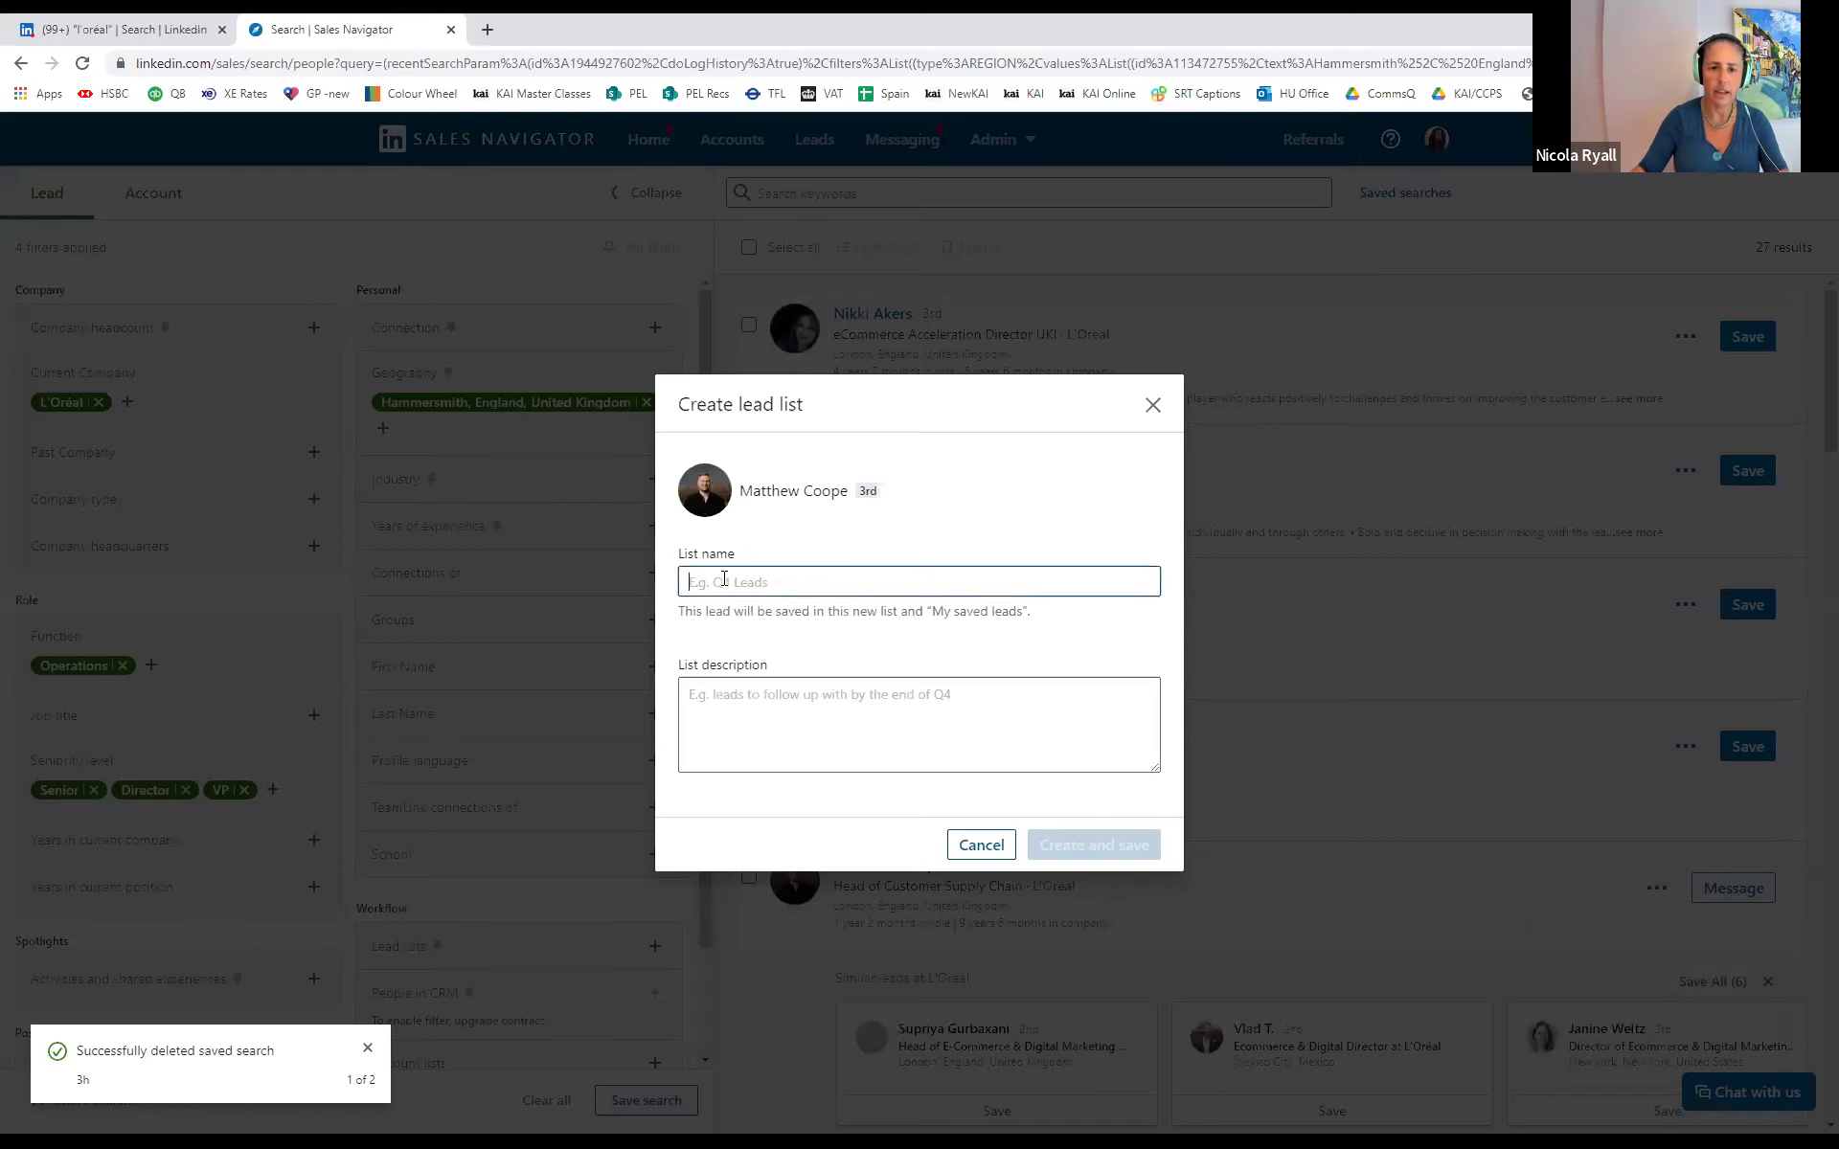
text(Hammersmith)
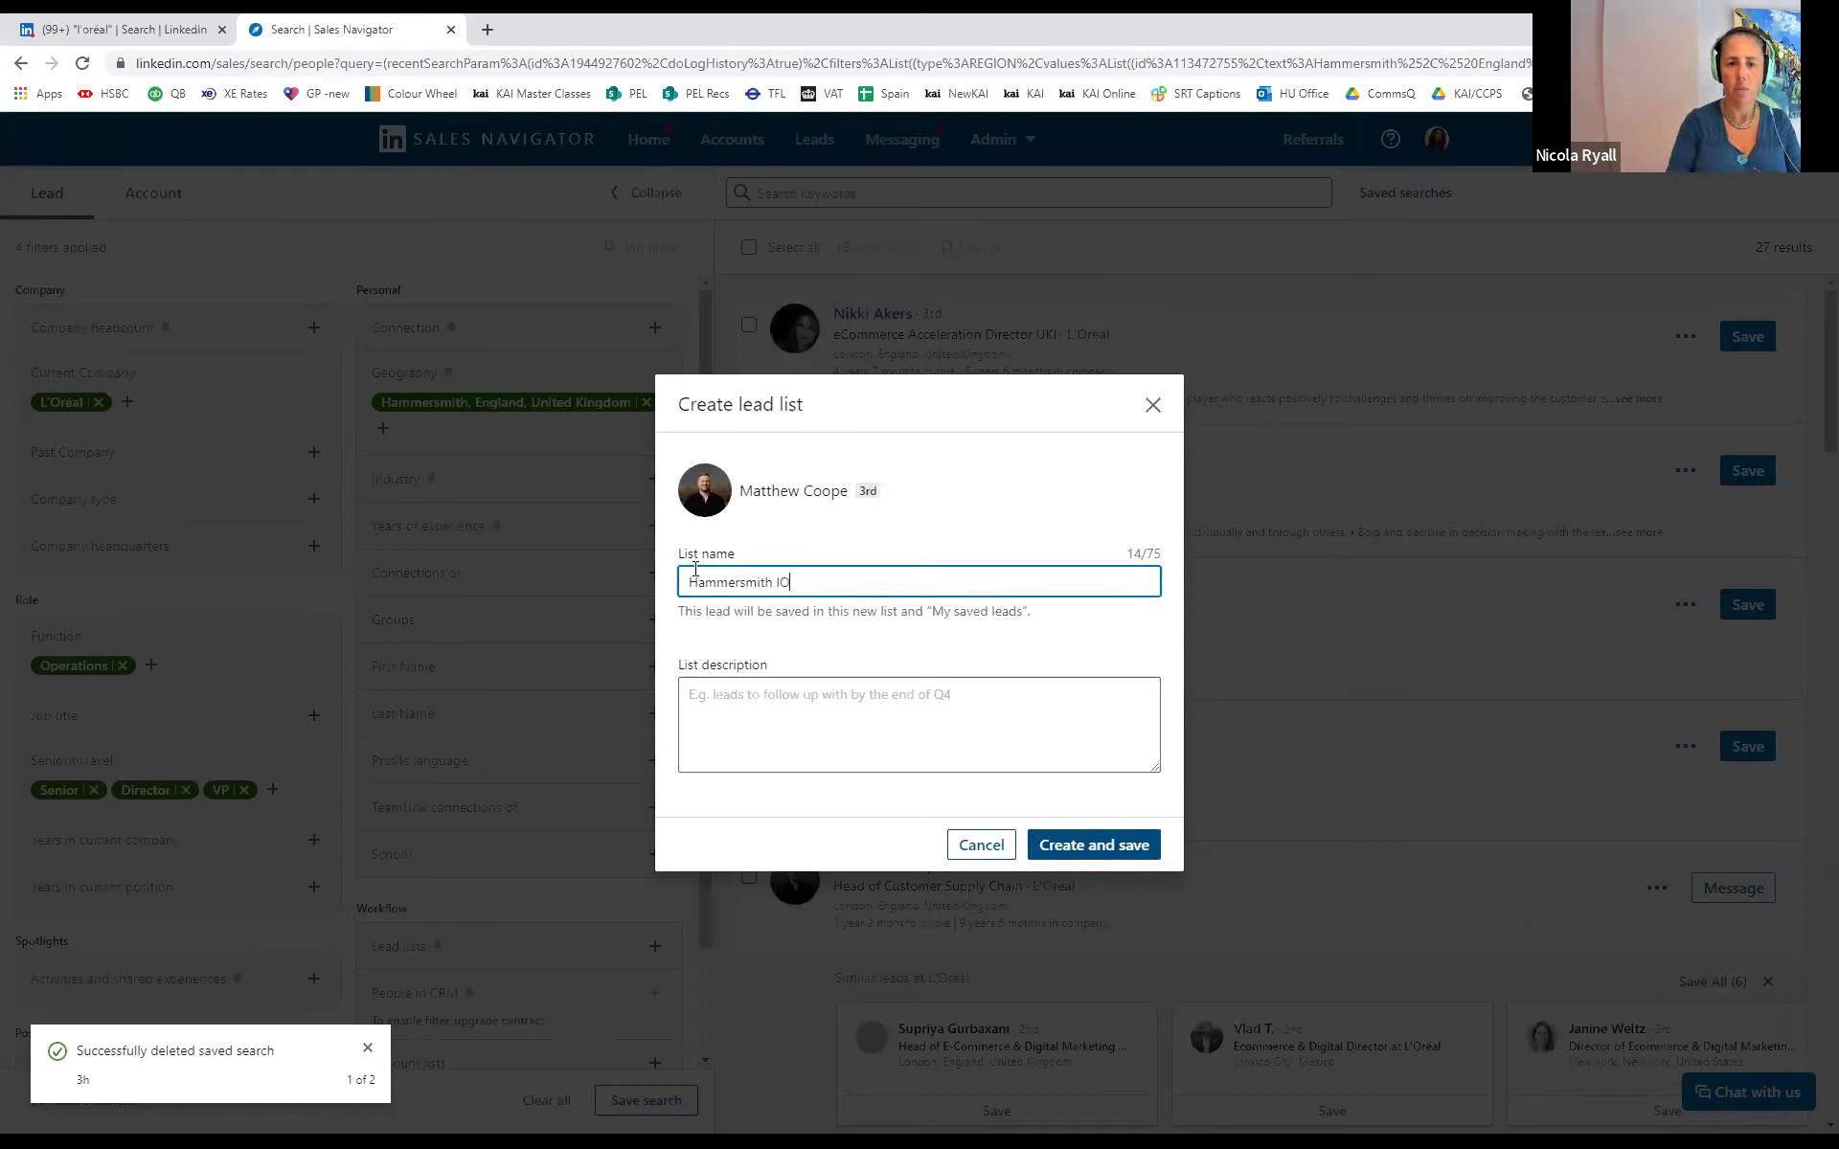
text( Opportunities)
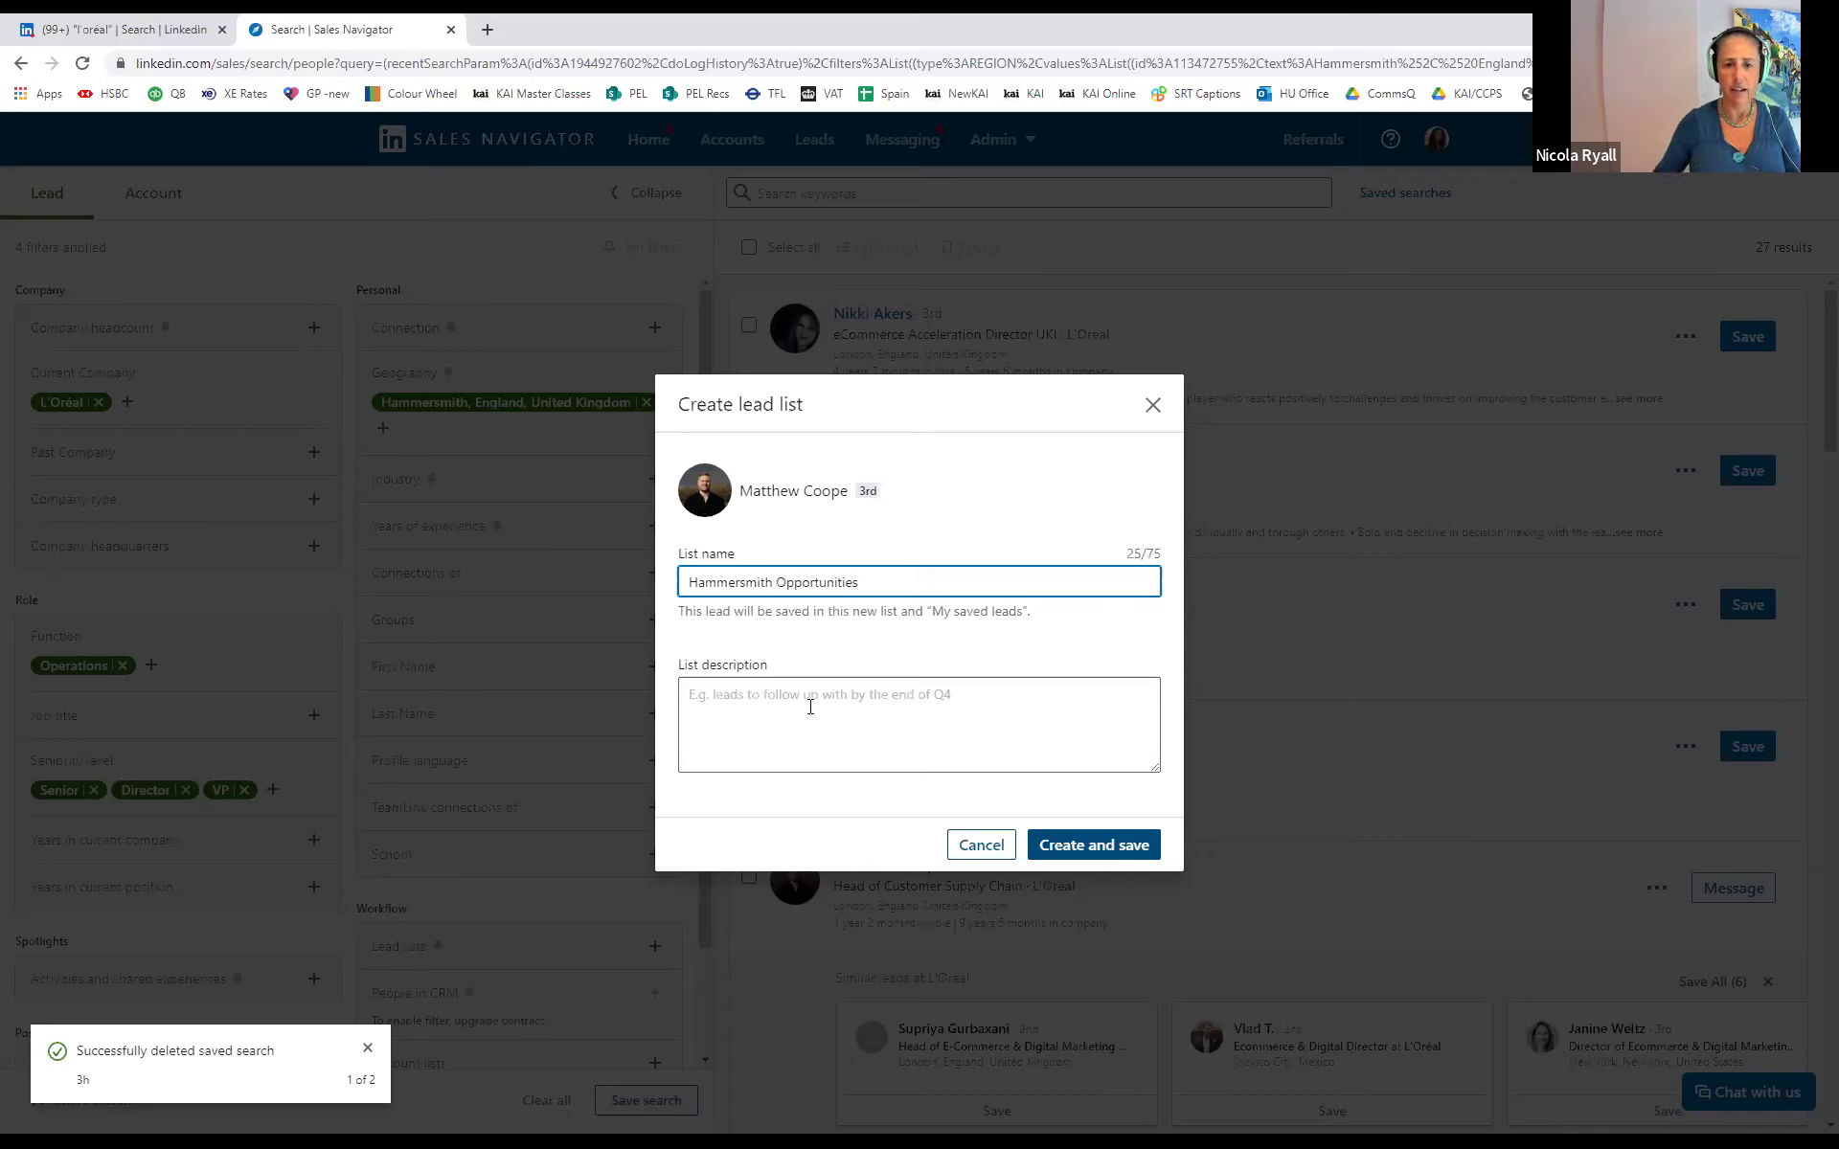
click(810, 707)
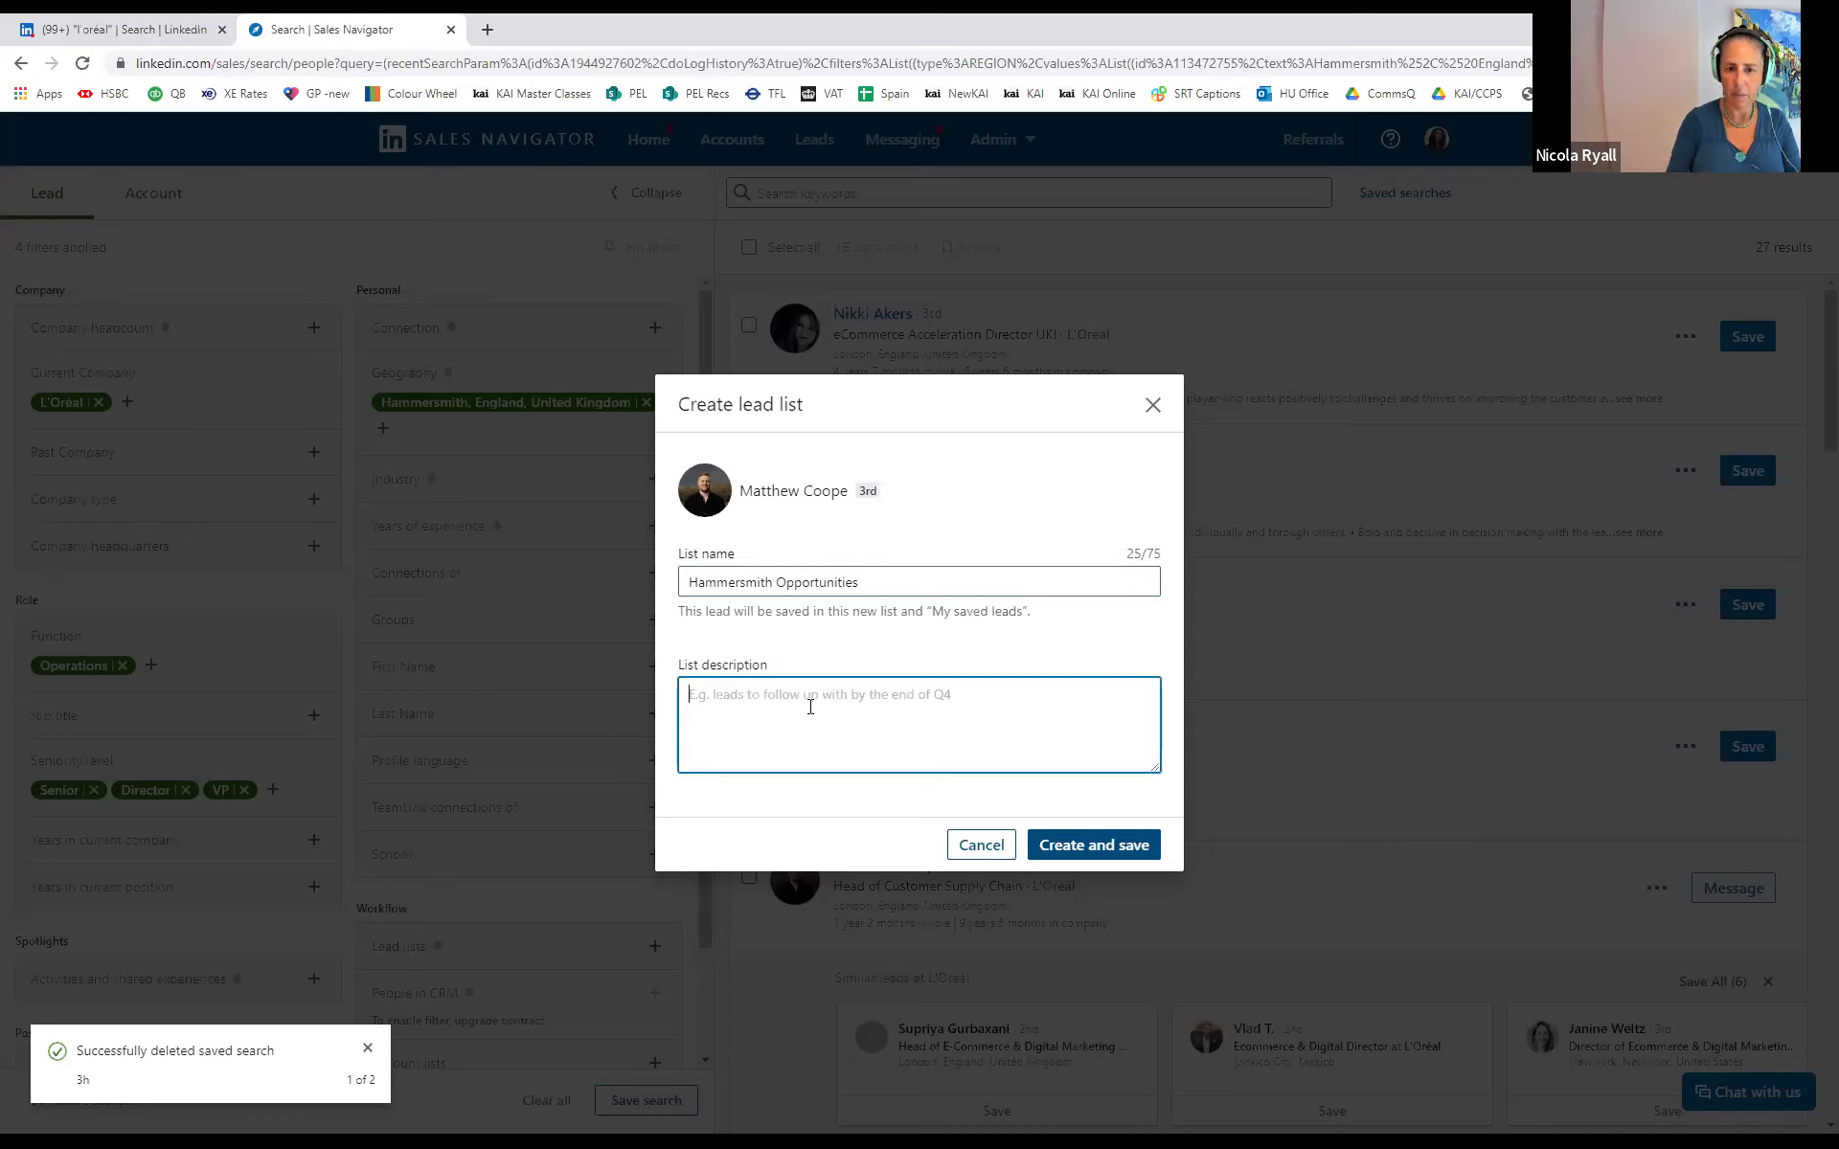
text(test)
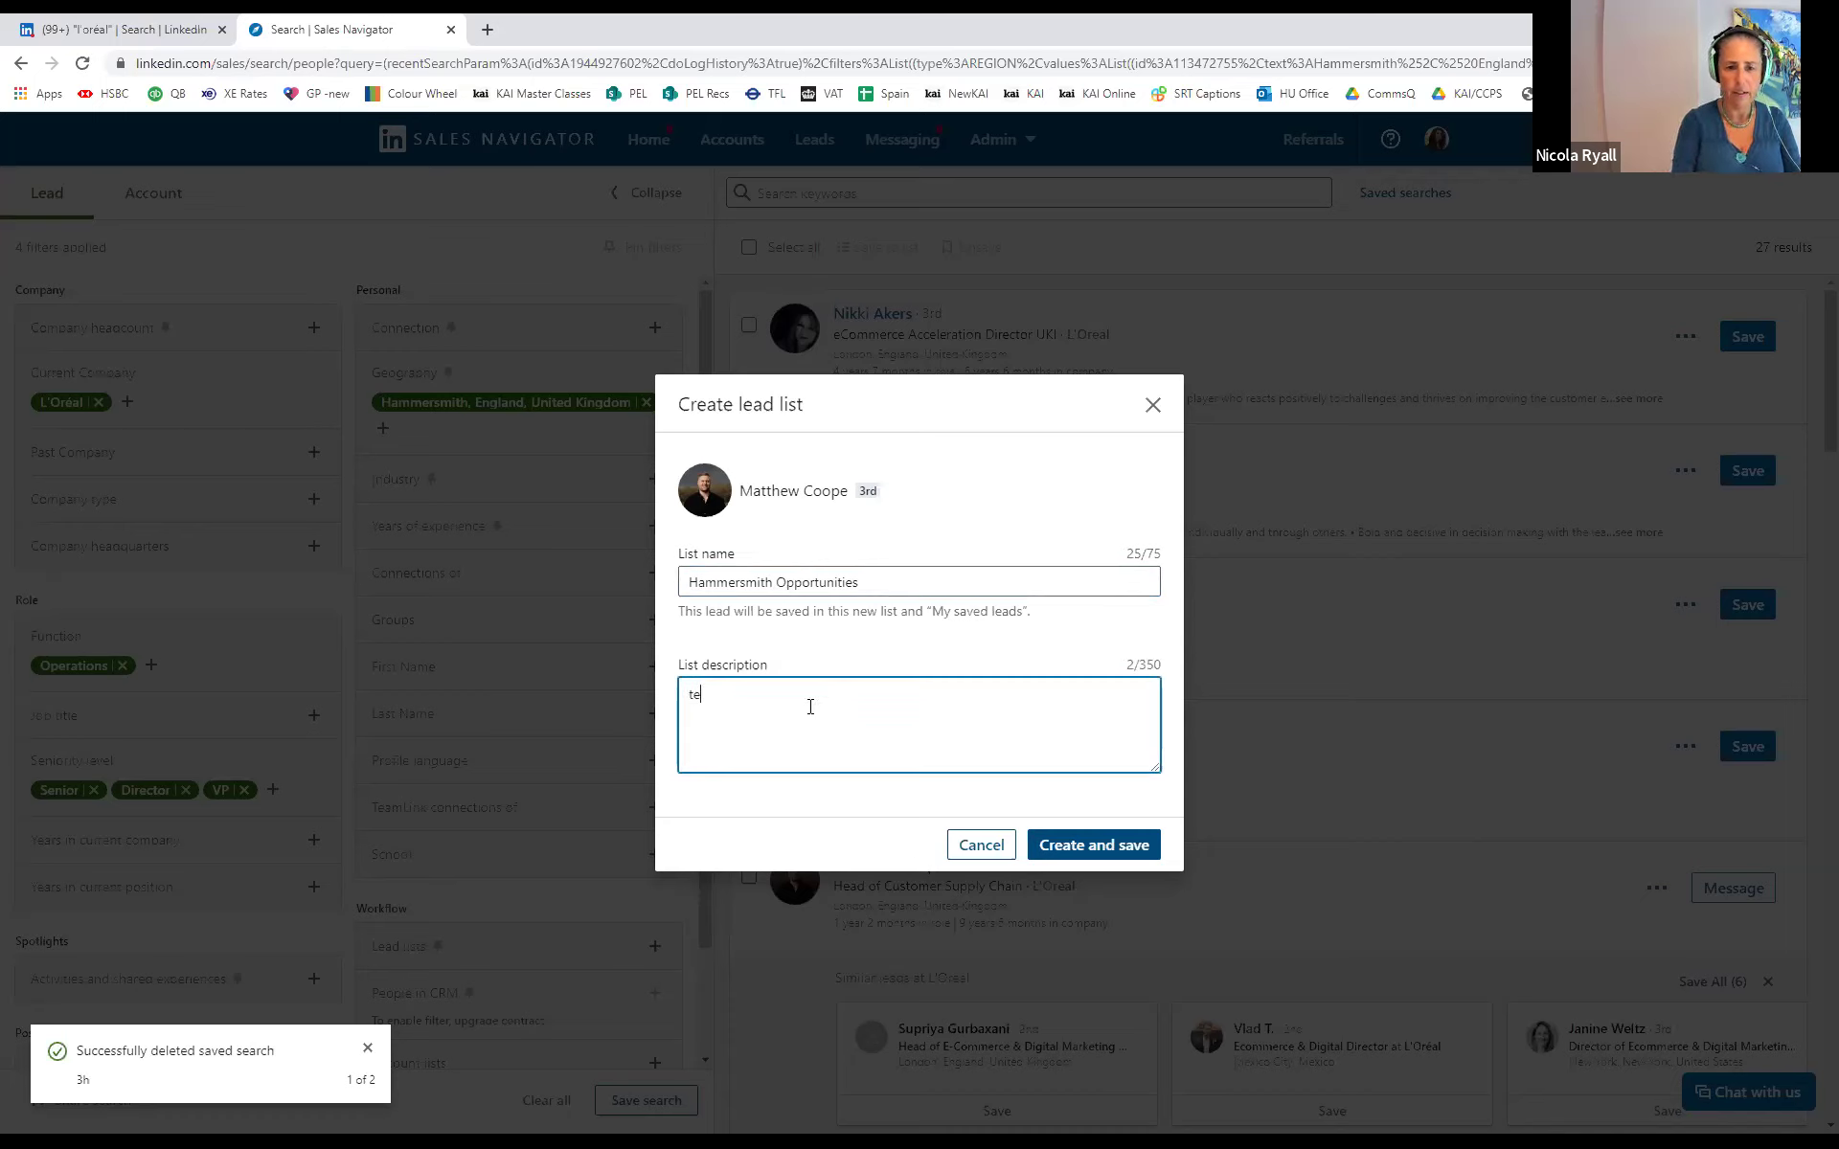
click(1074, 843)
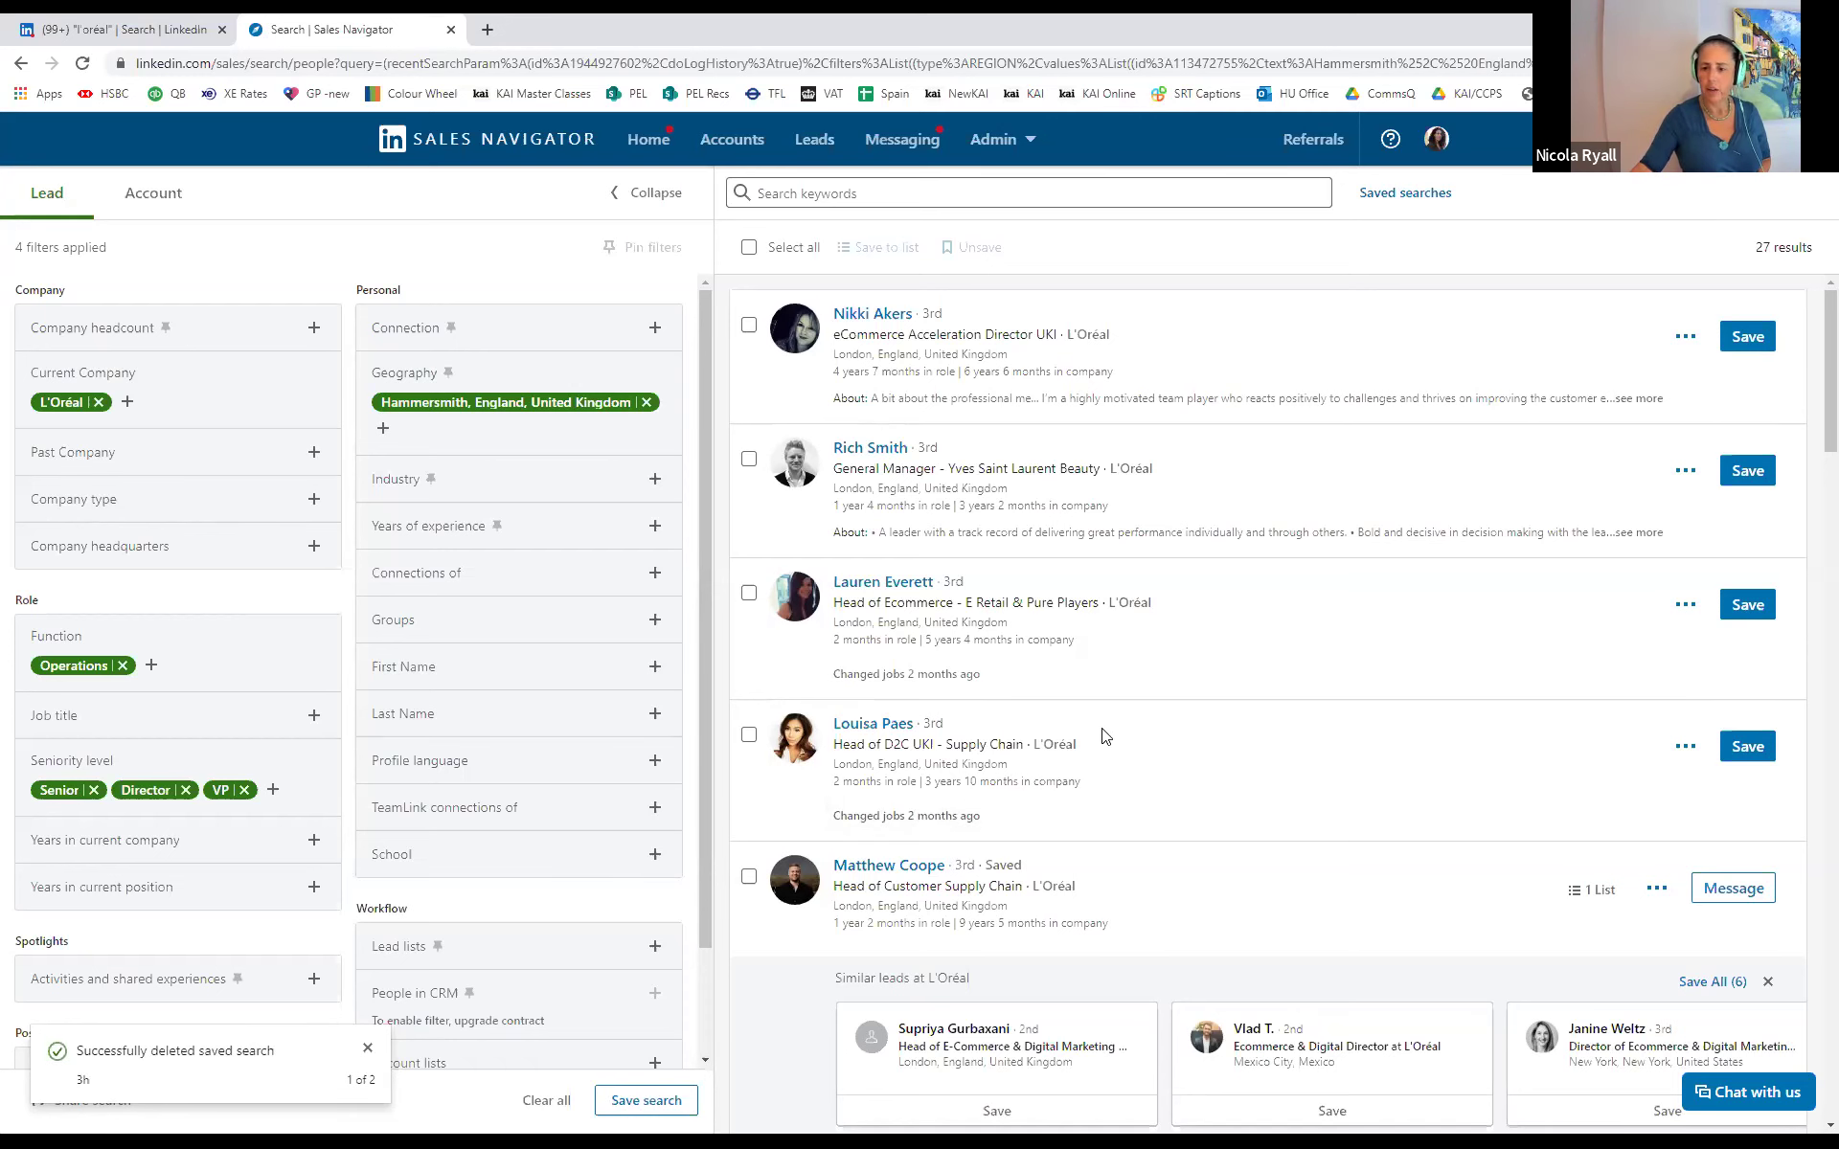
Save the current lead search under the name "L'Oreal senior in operations"
scroll(1395, 833, down, 2)
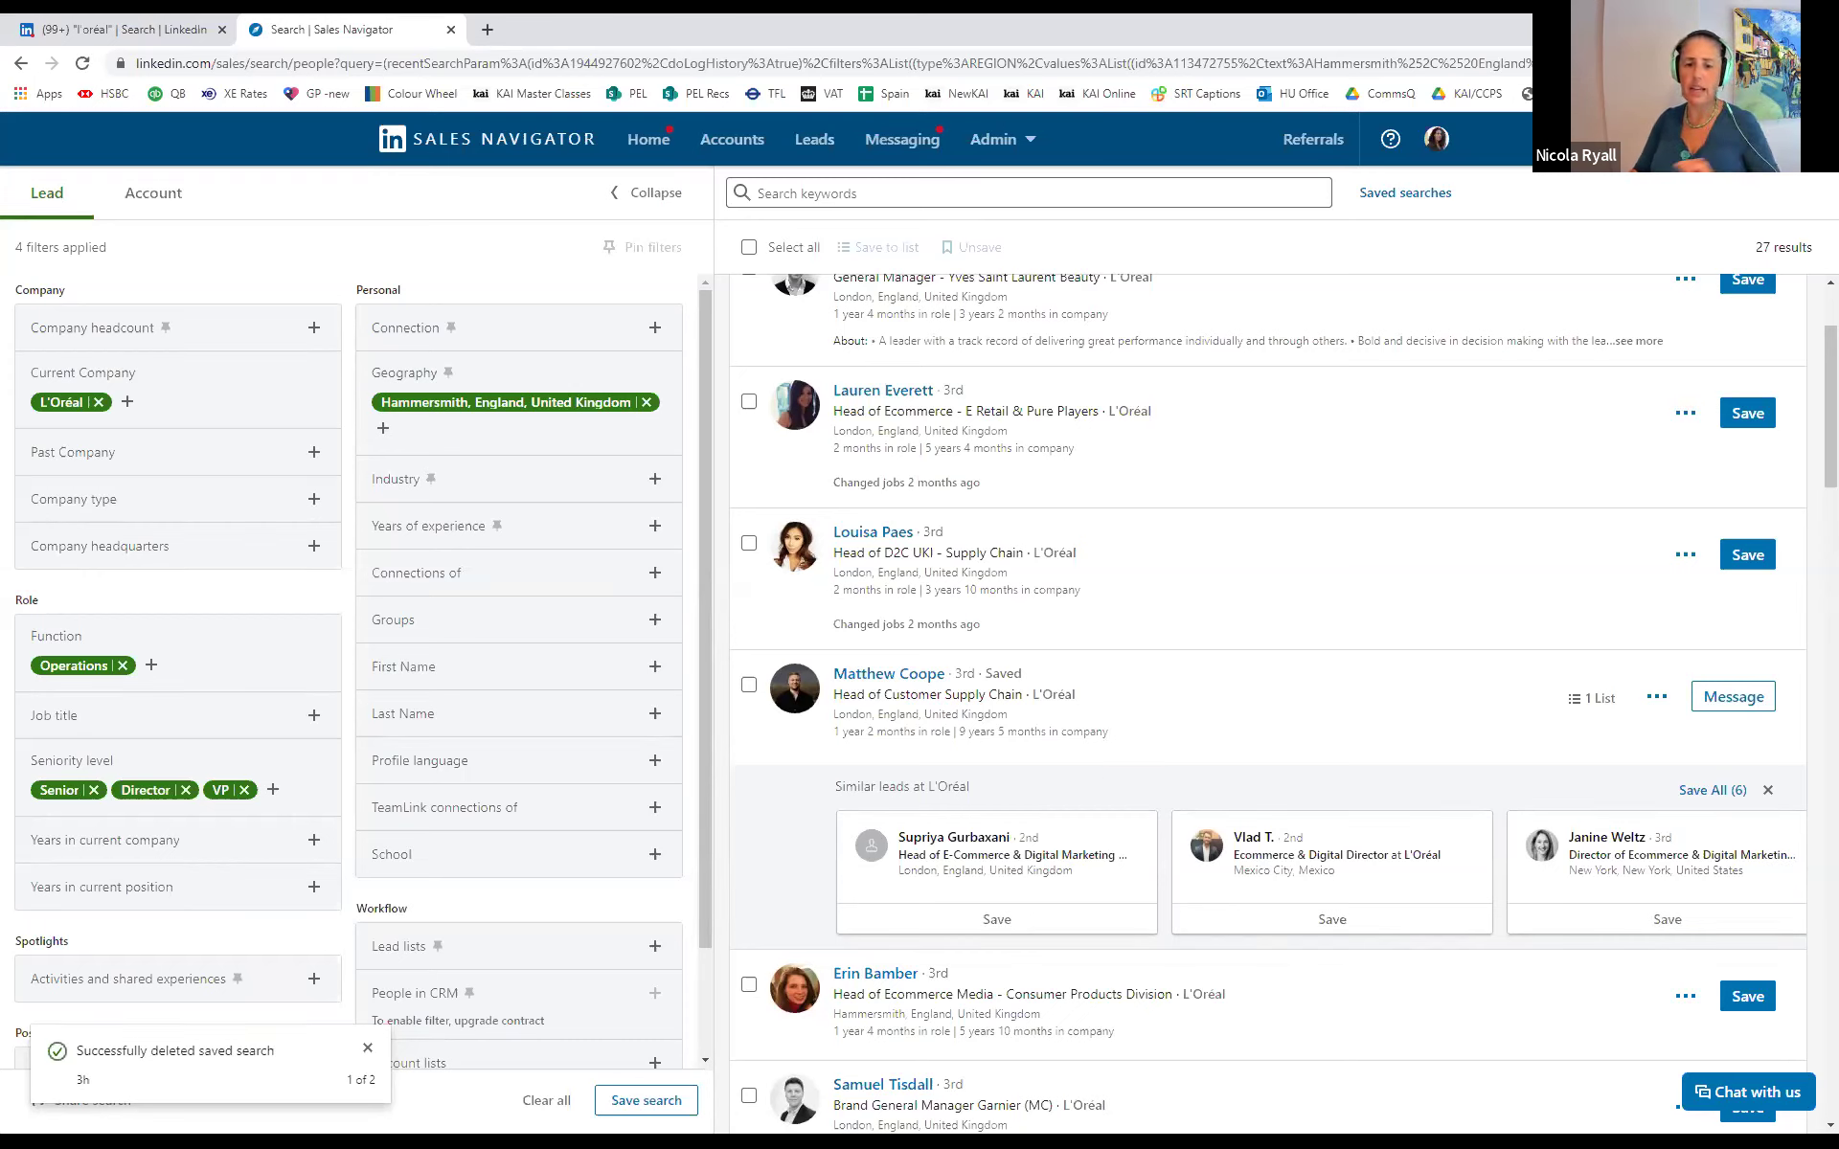
click(642, 1100)
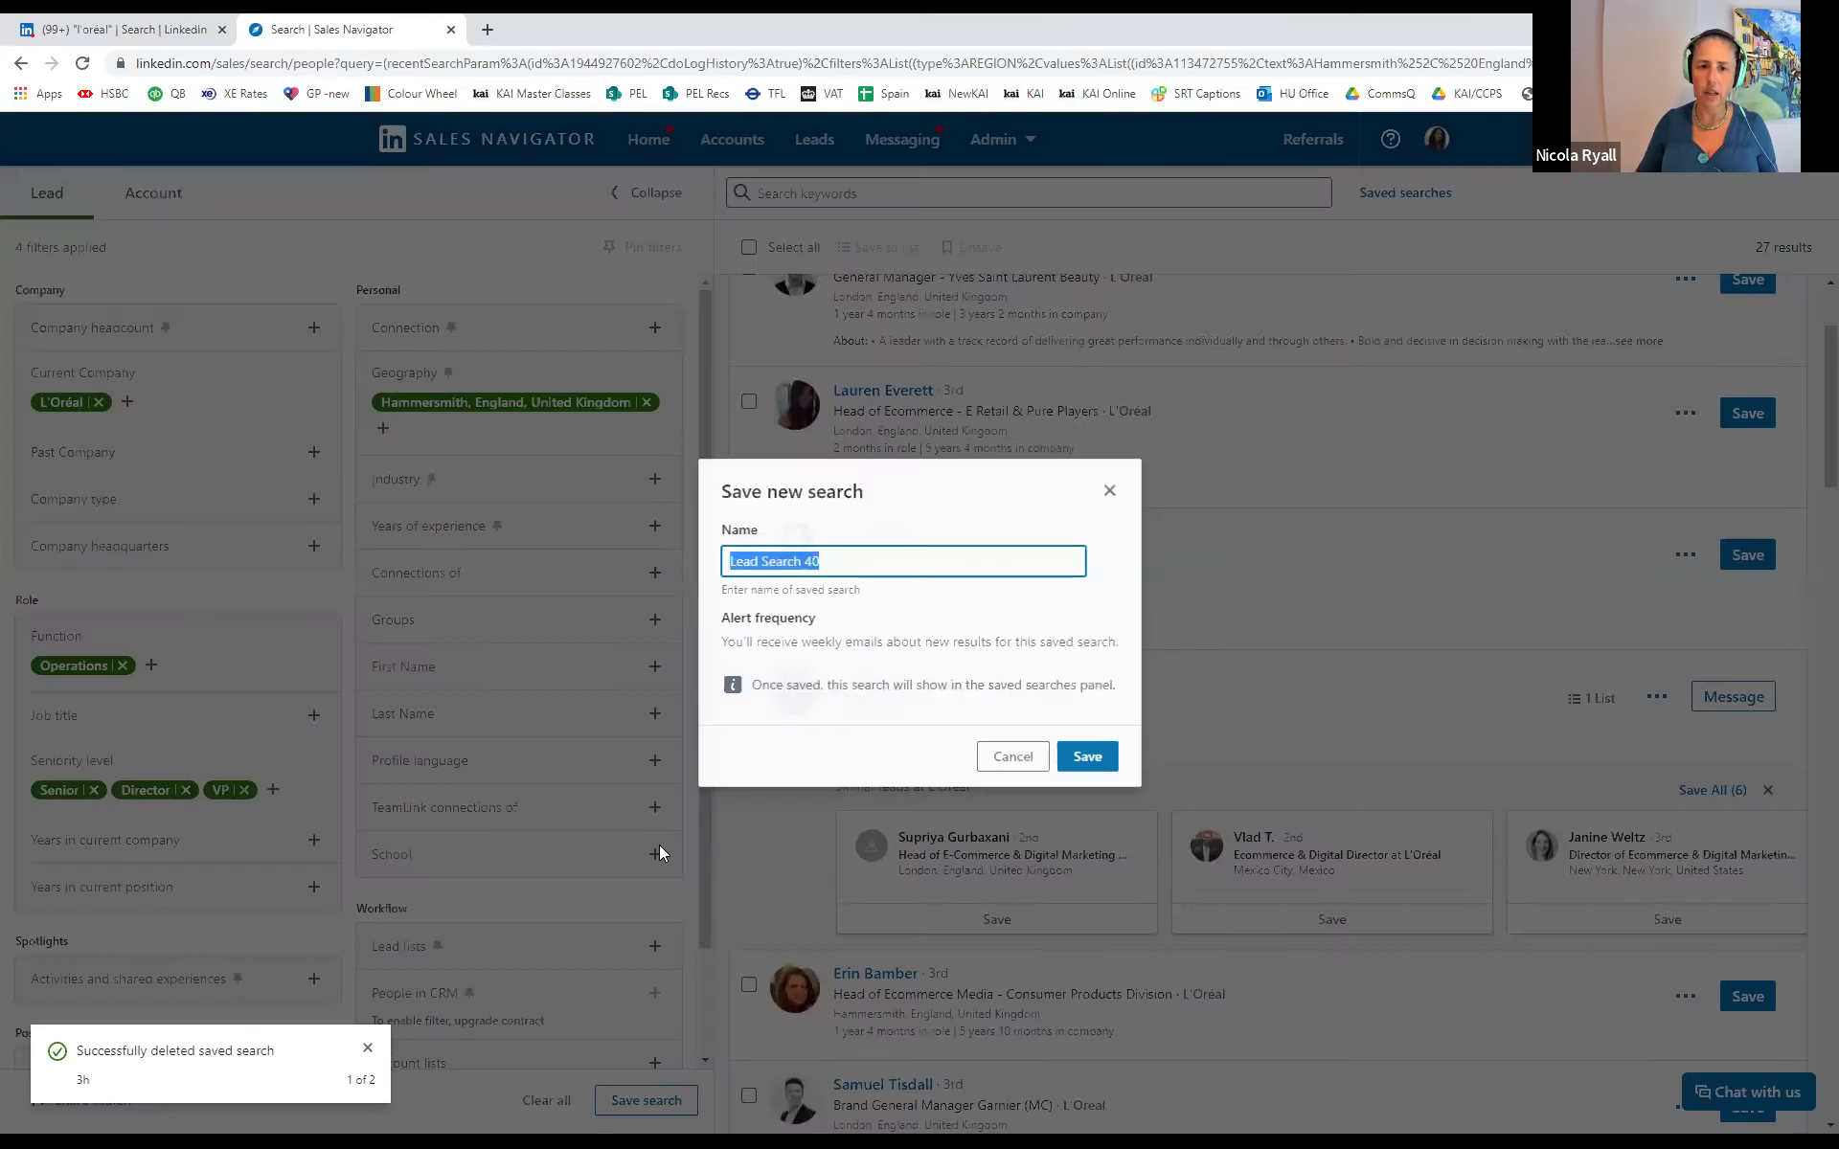
key(BackSpace)
text(L)
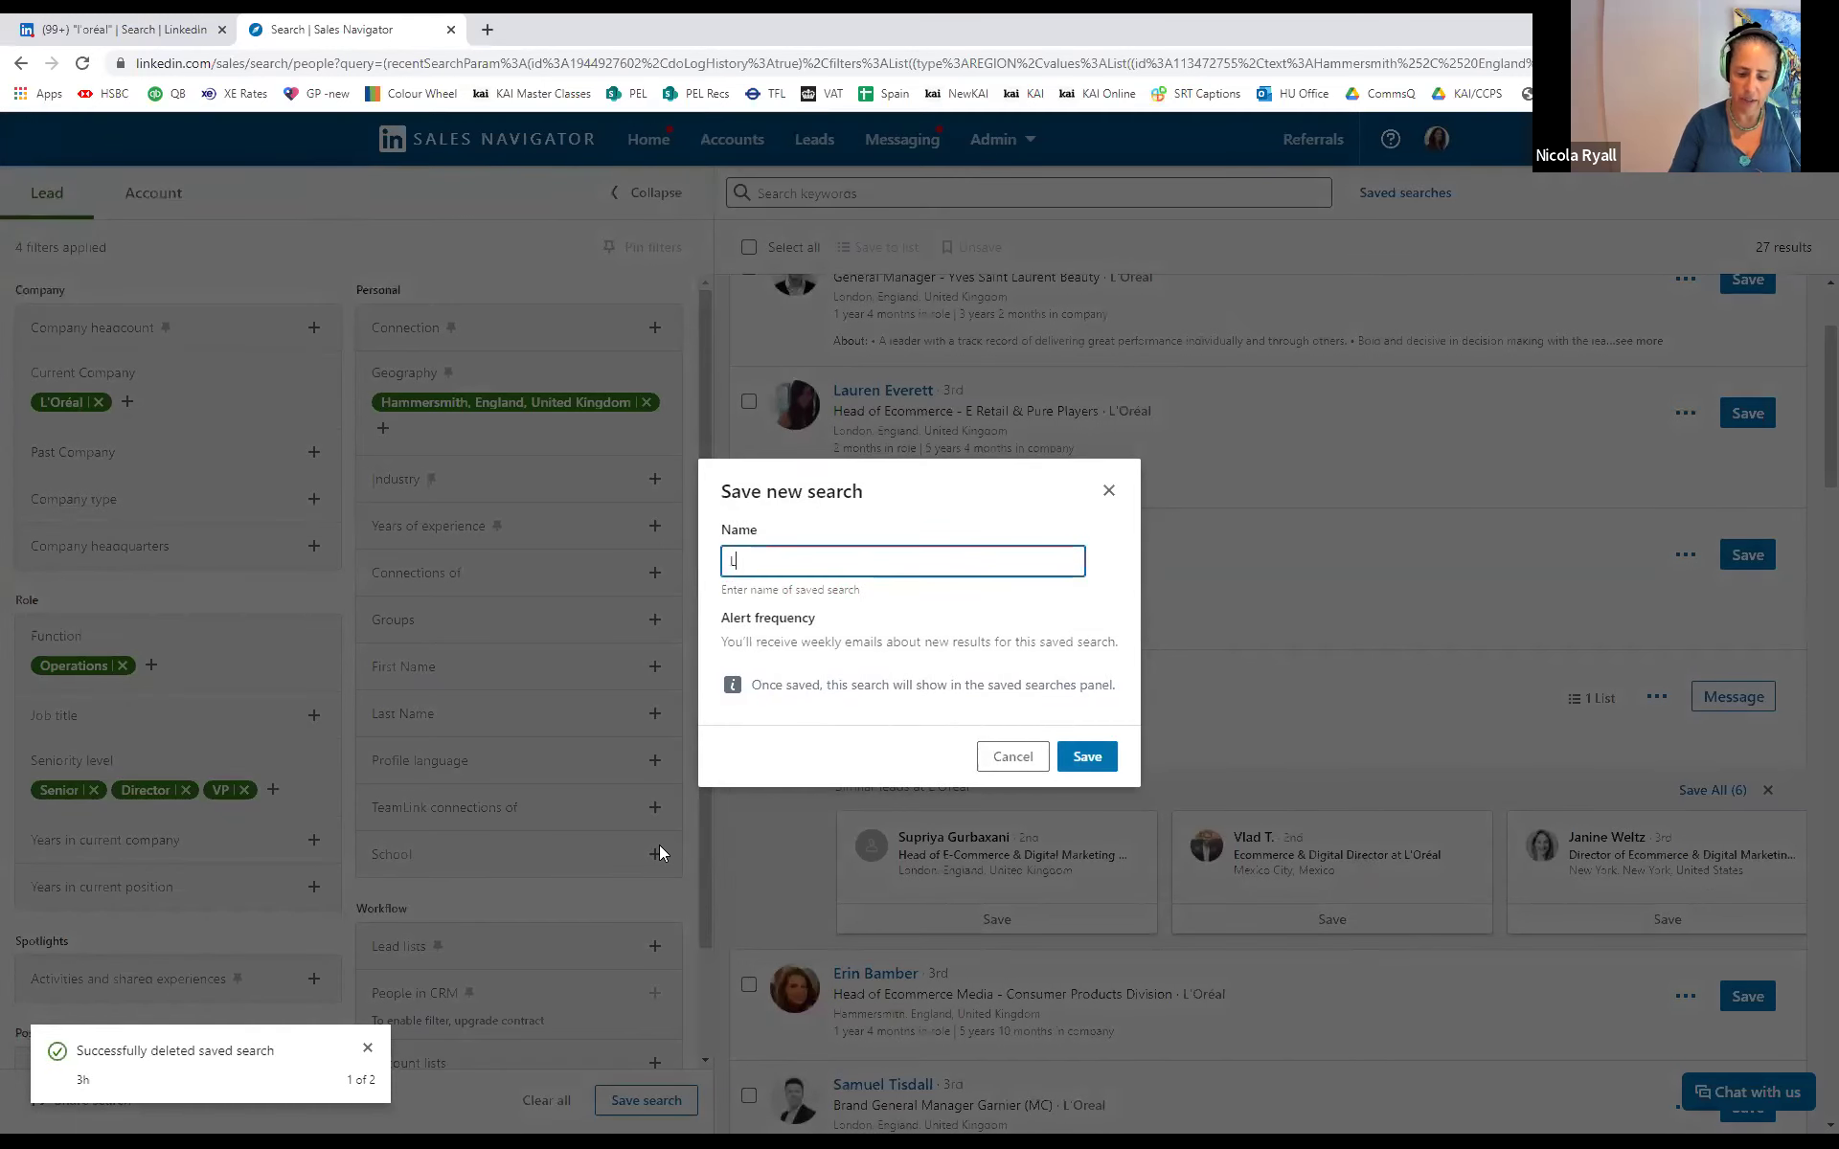
text('Oreal senior in opperations)
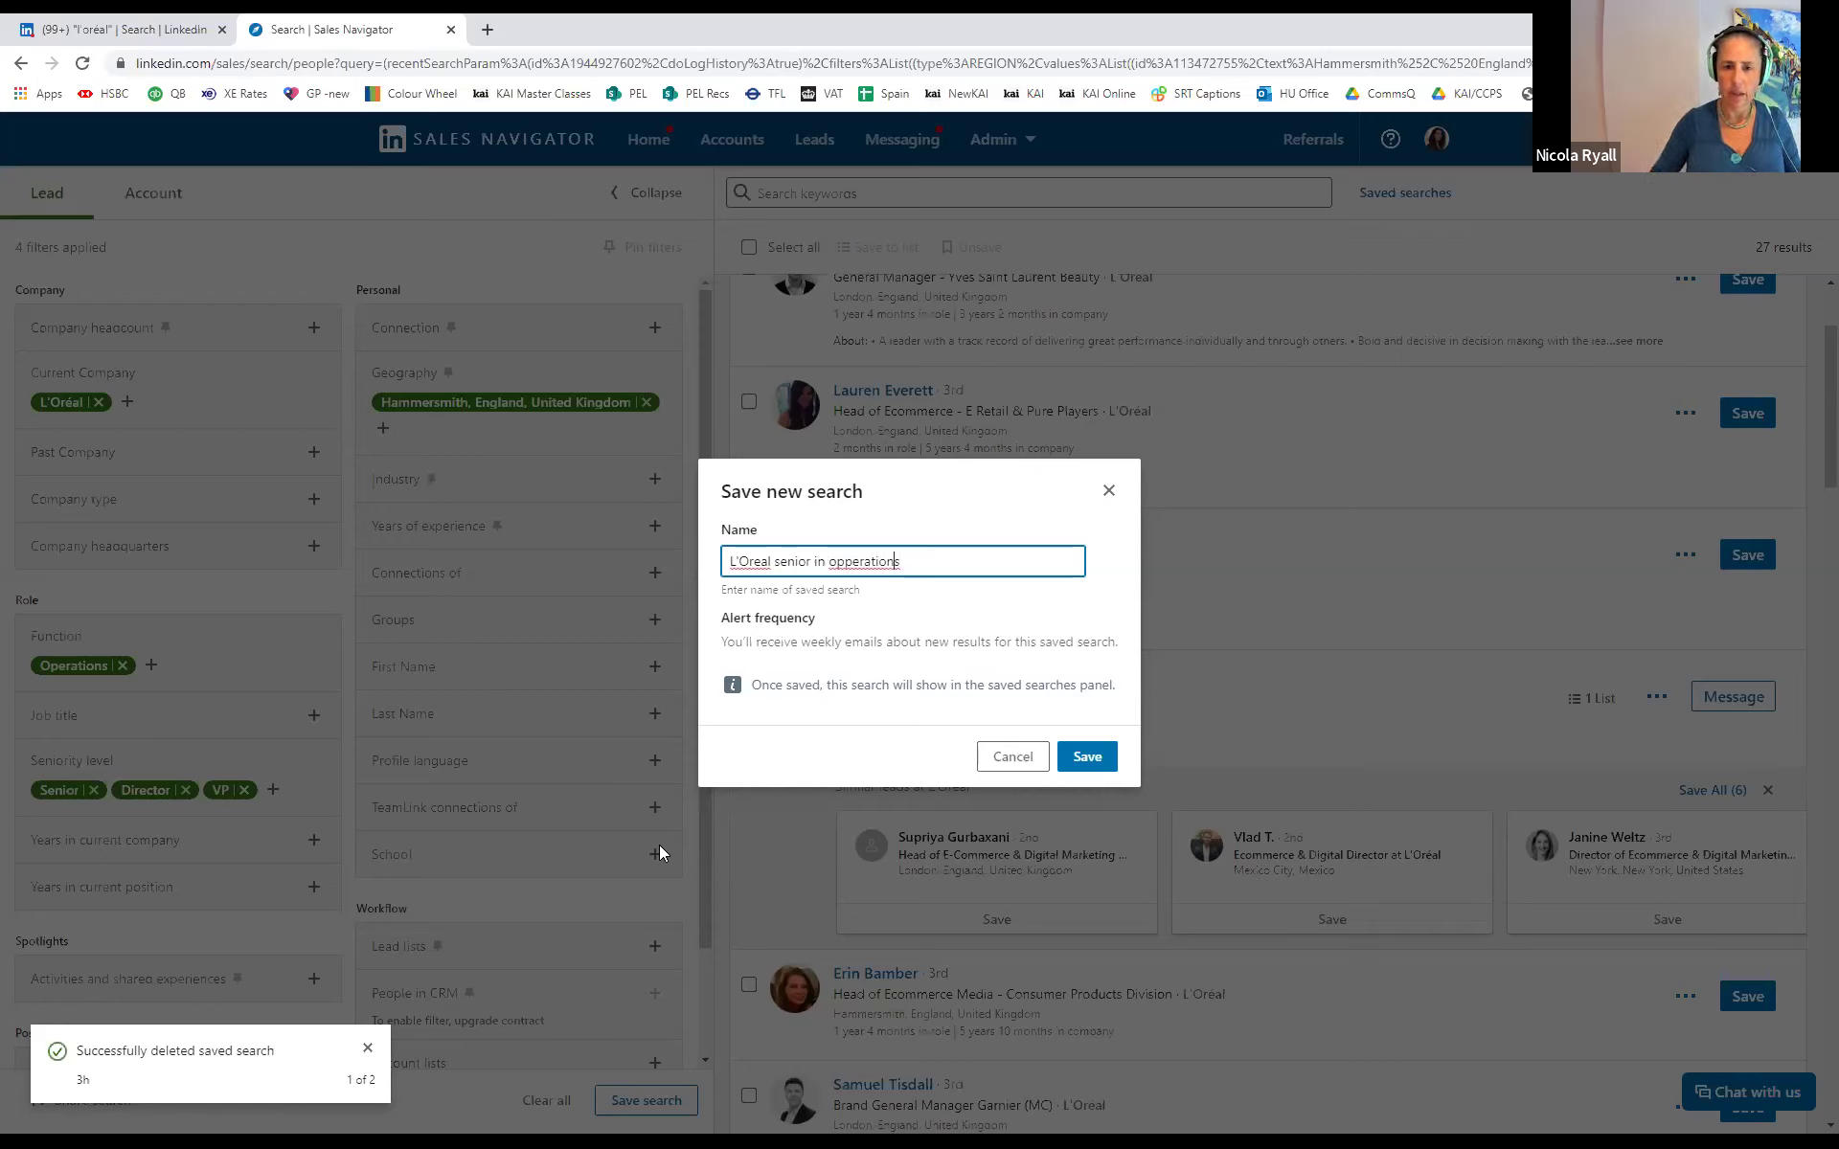
key(BackSpace)
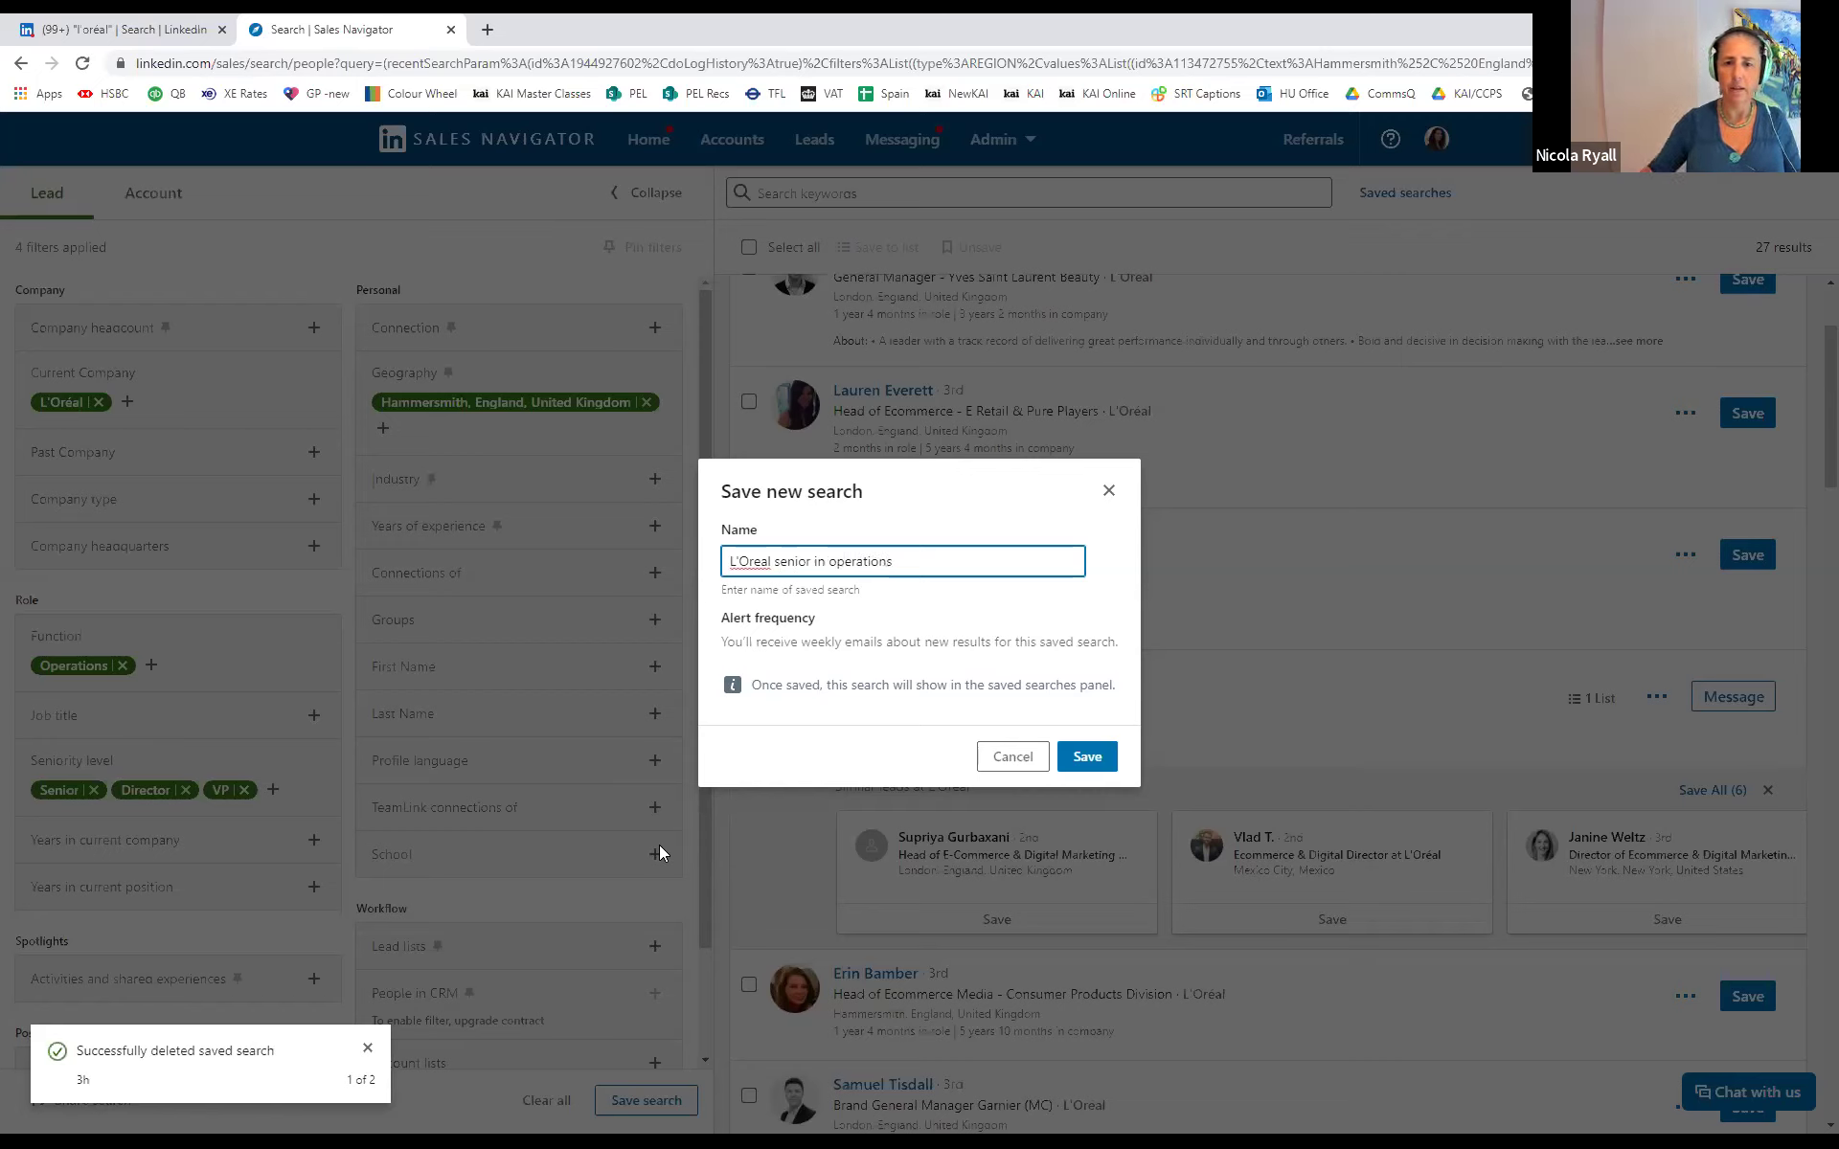
click(1084, 757)
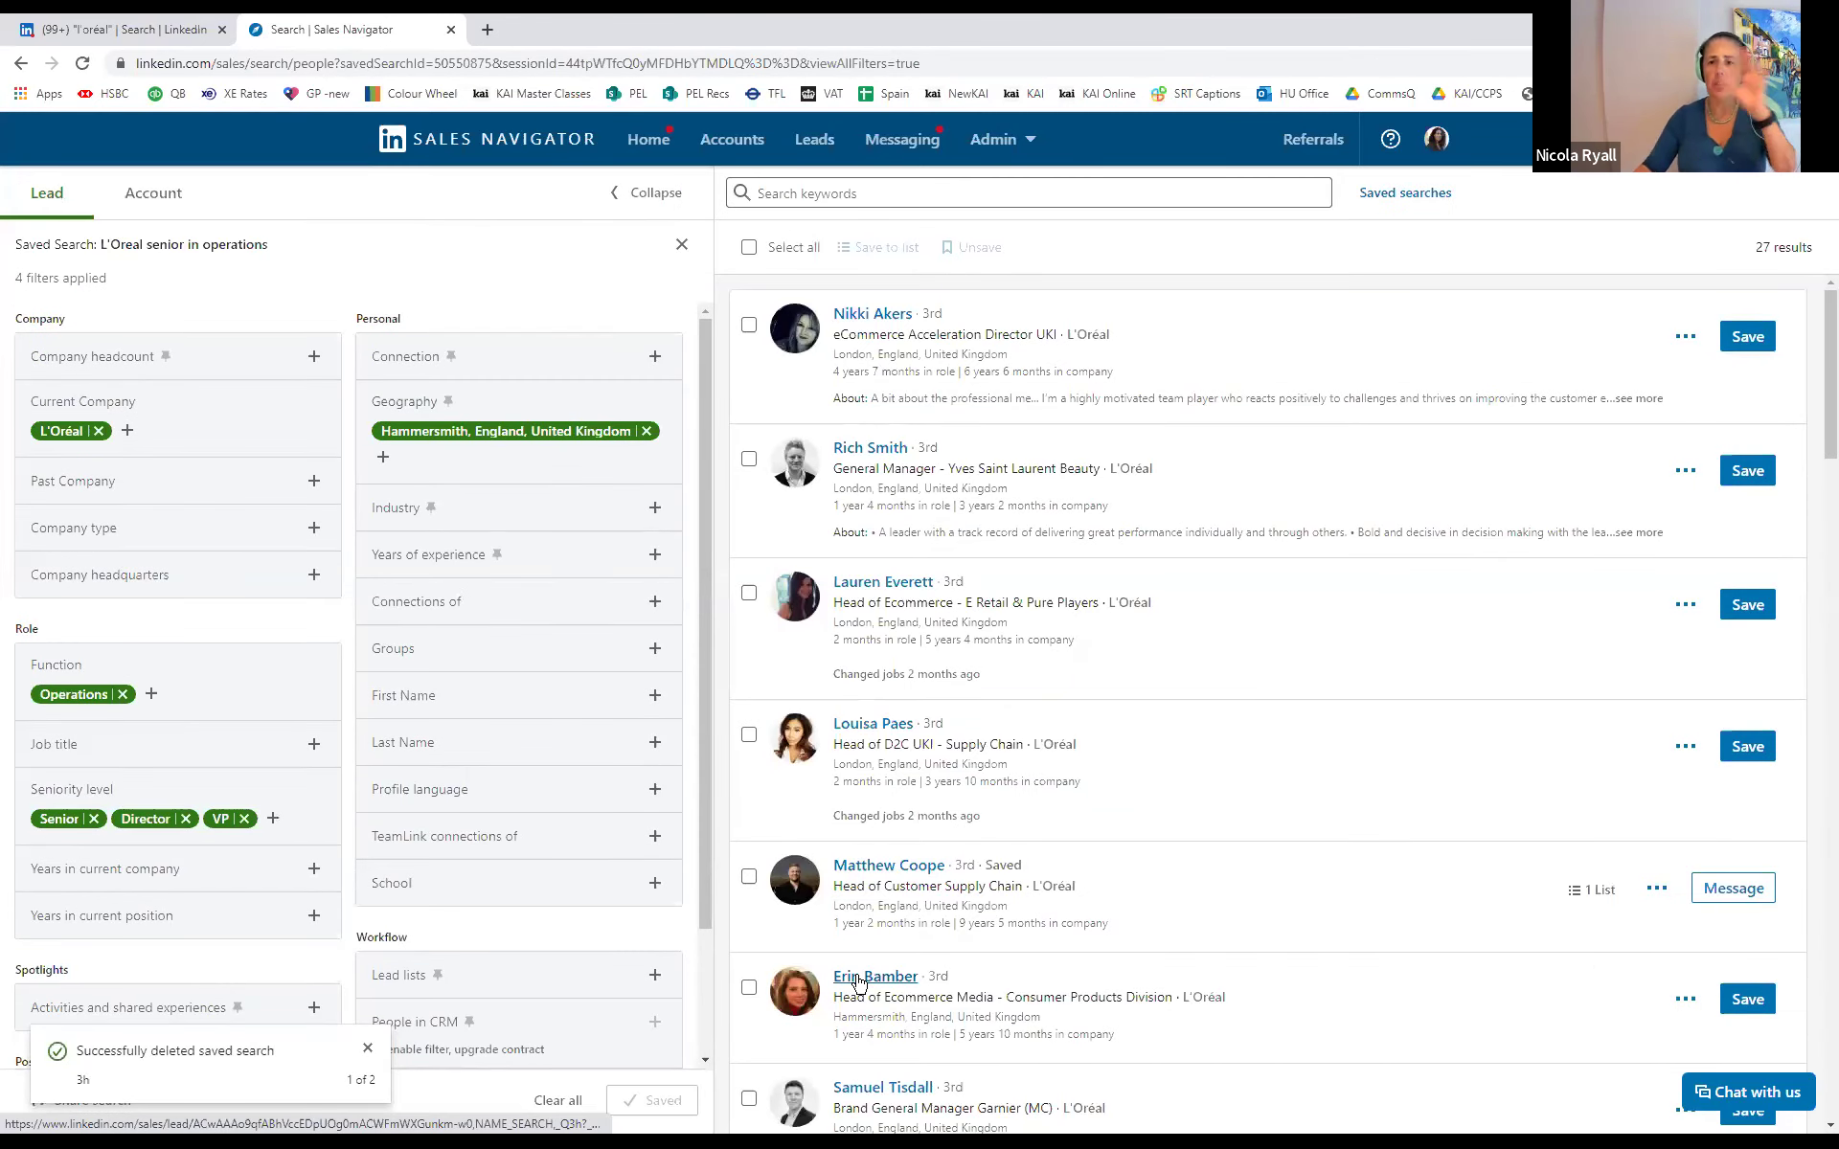
Open the saved lead search "L'Oreal senior in operations", close it and return to the previous page
click(1401, 202)
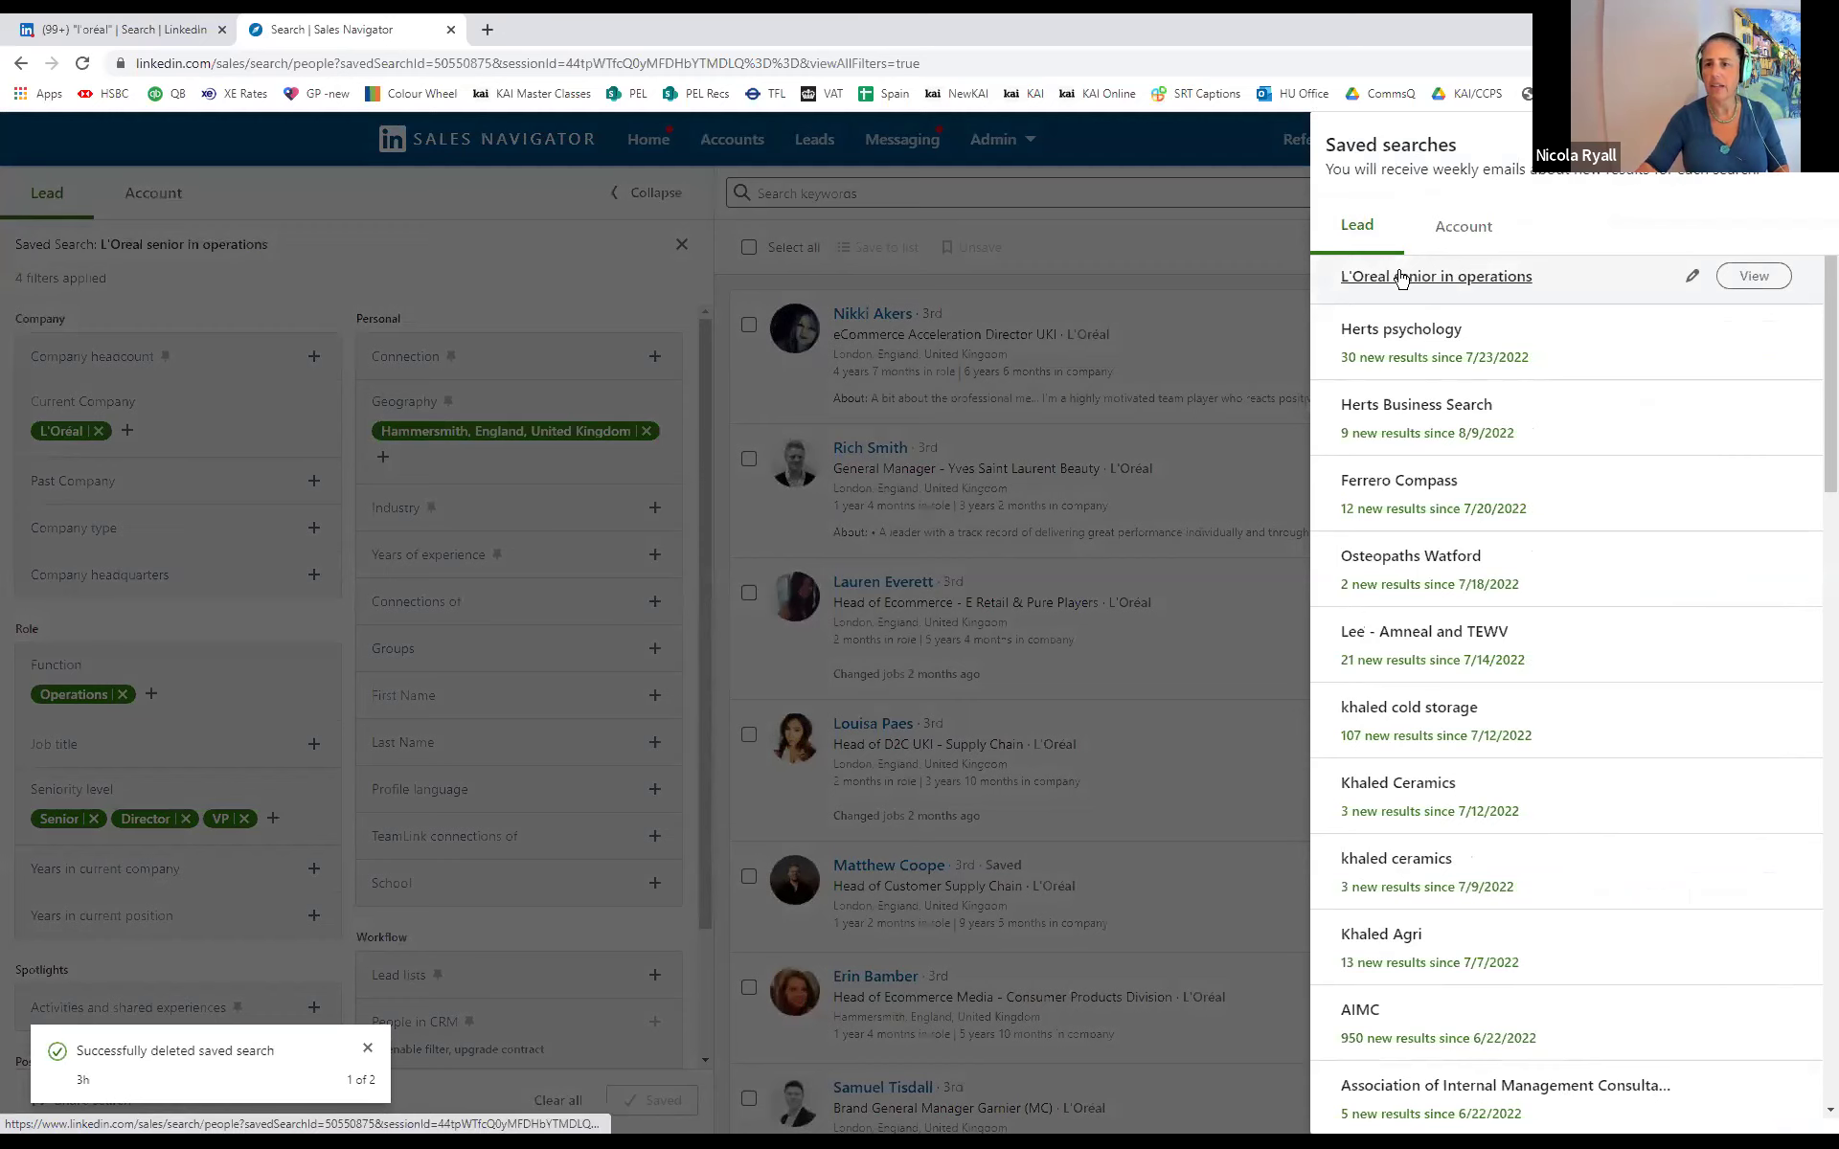
click(1400, 277)
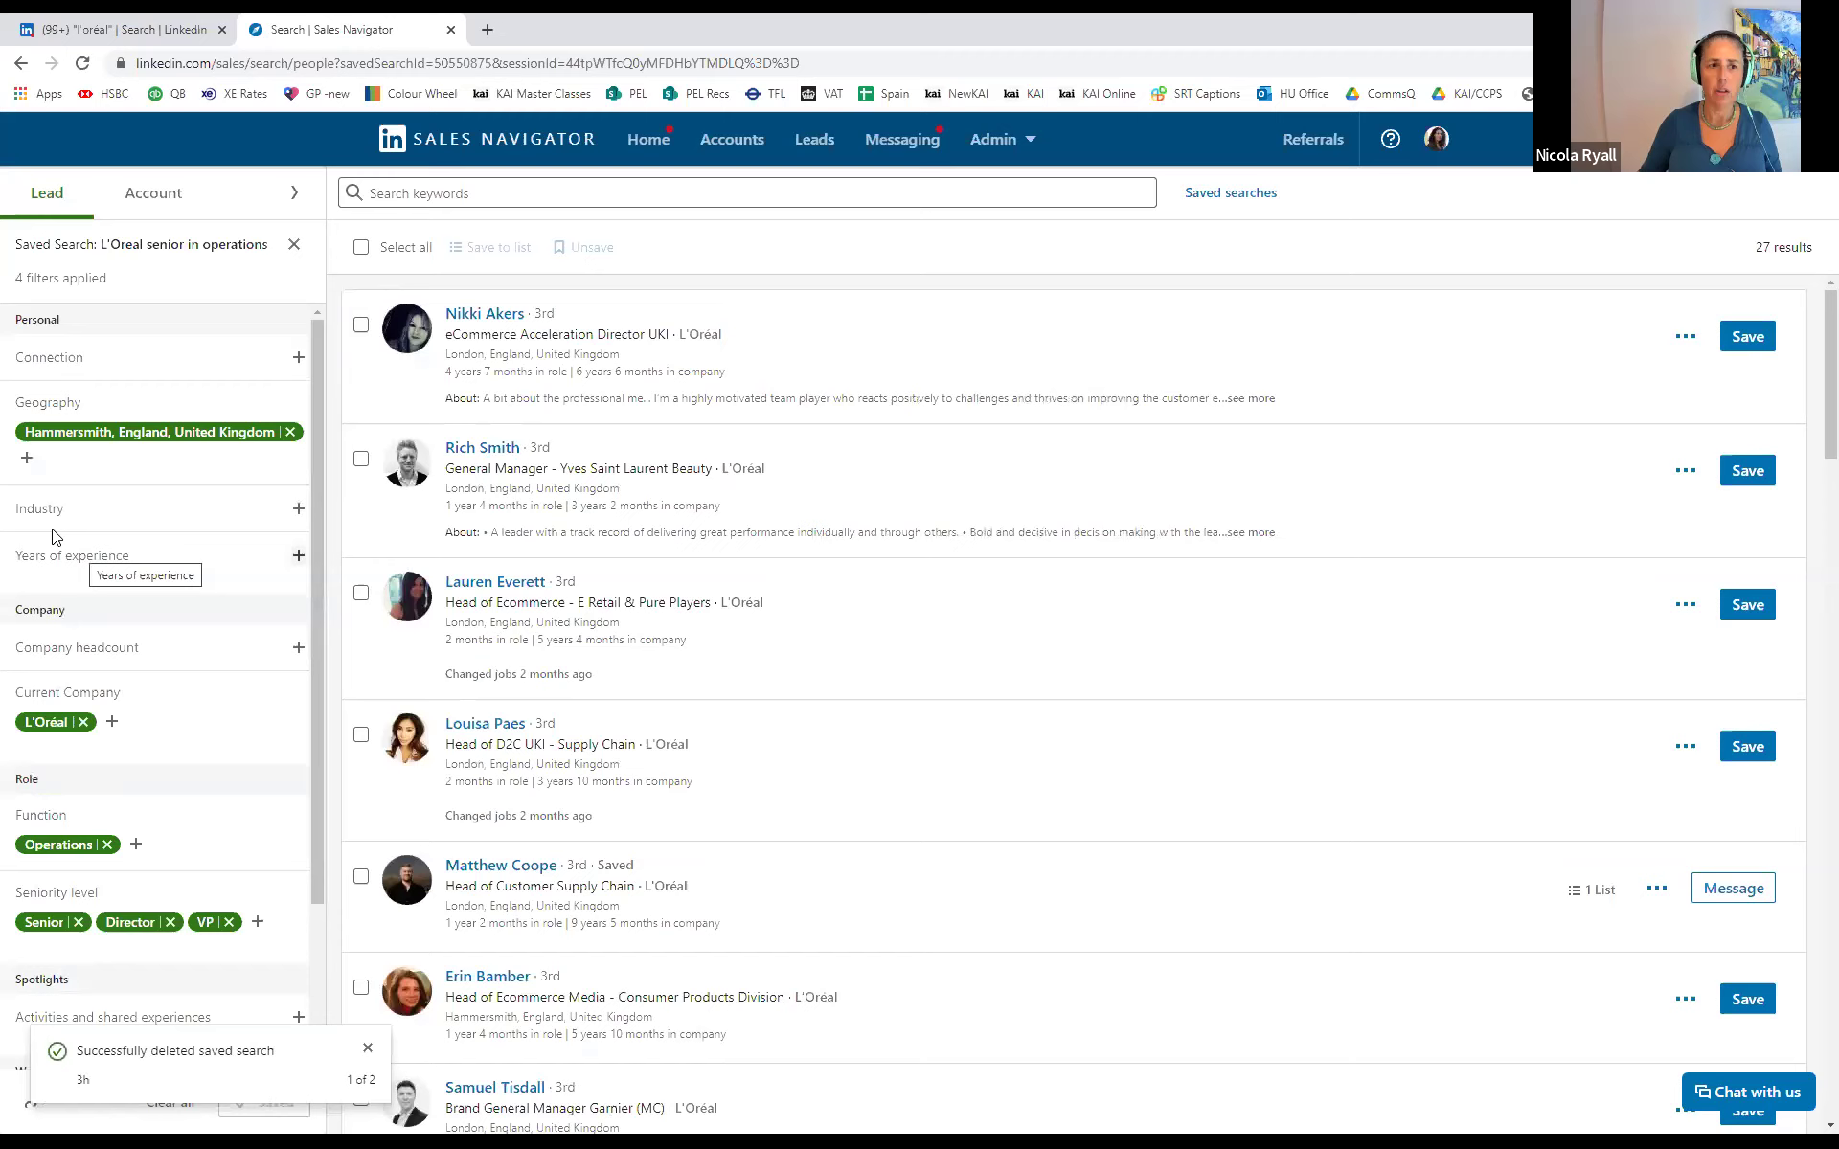
click(298, 248)
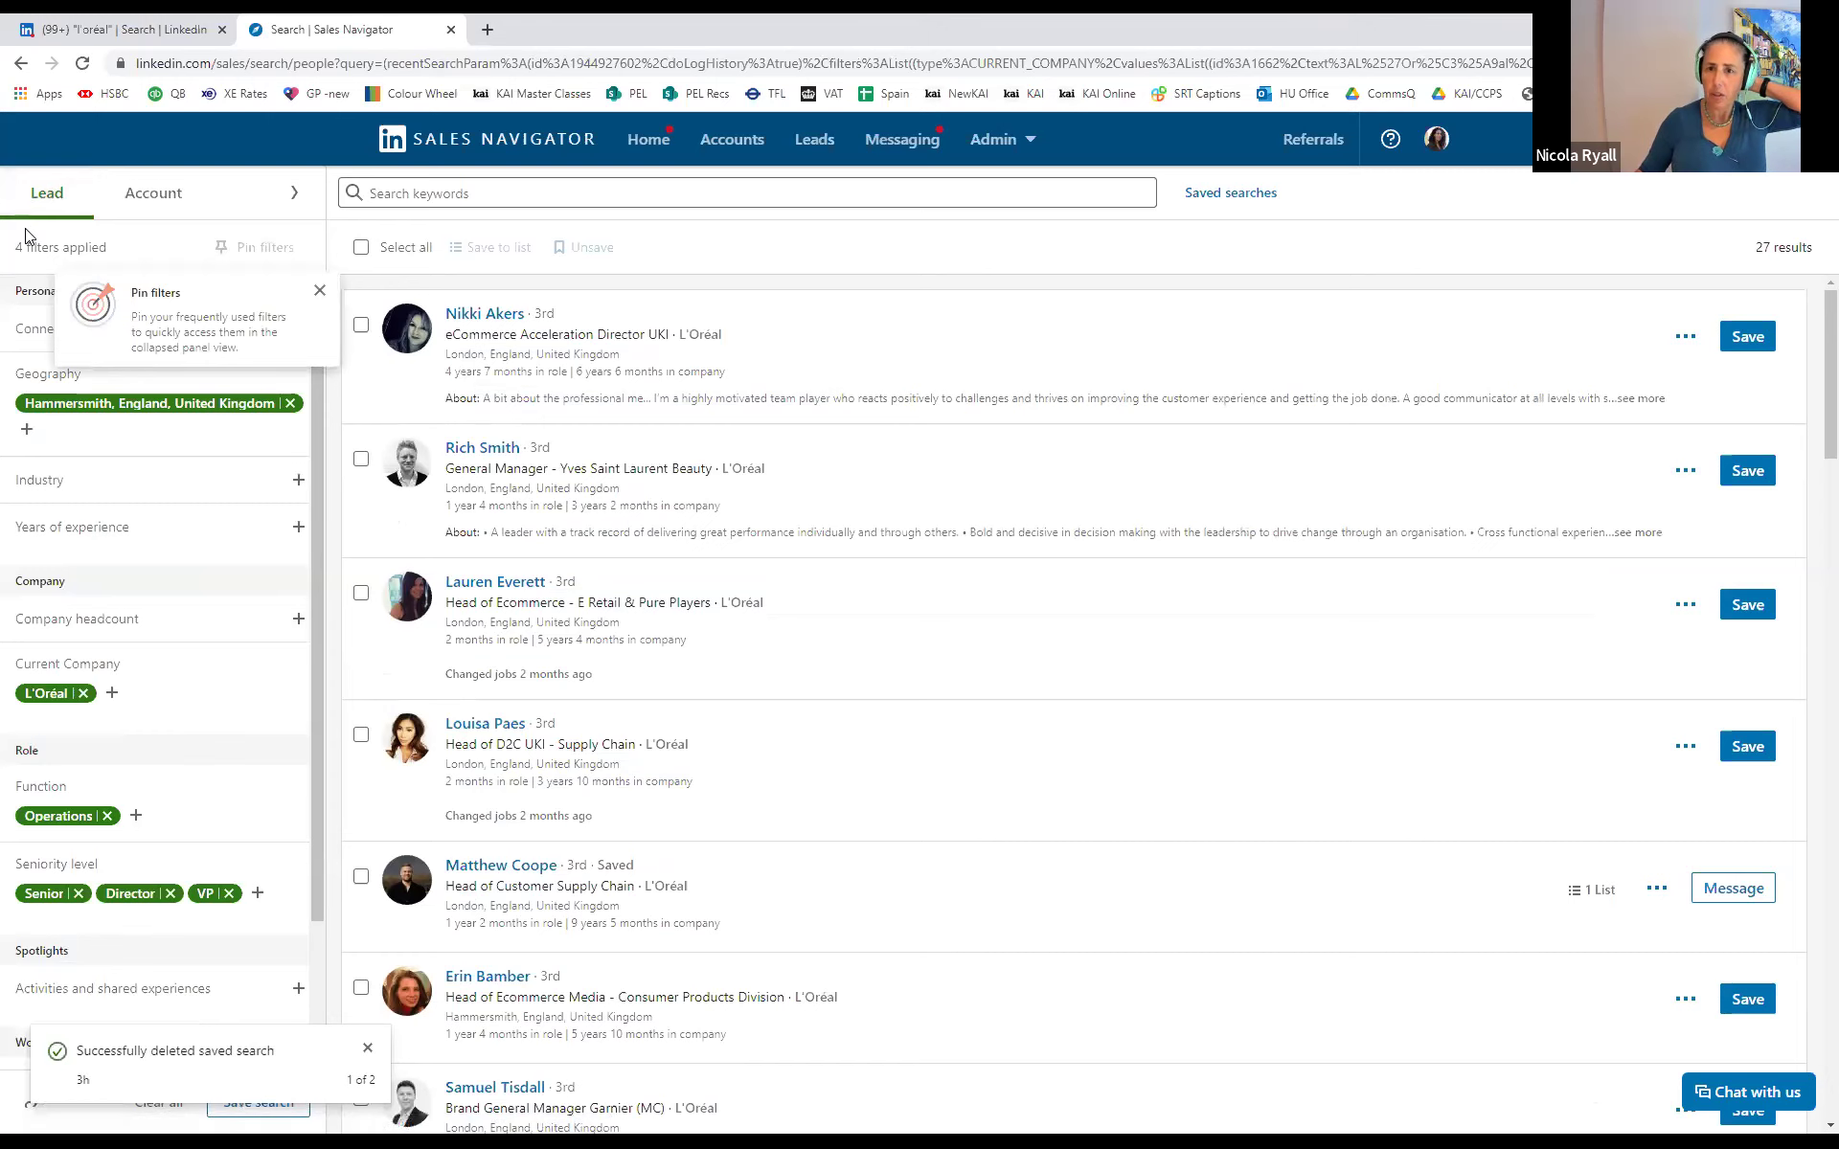
click(20, 63)
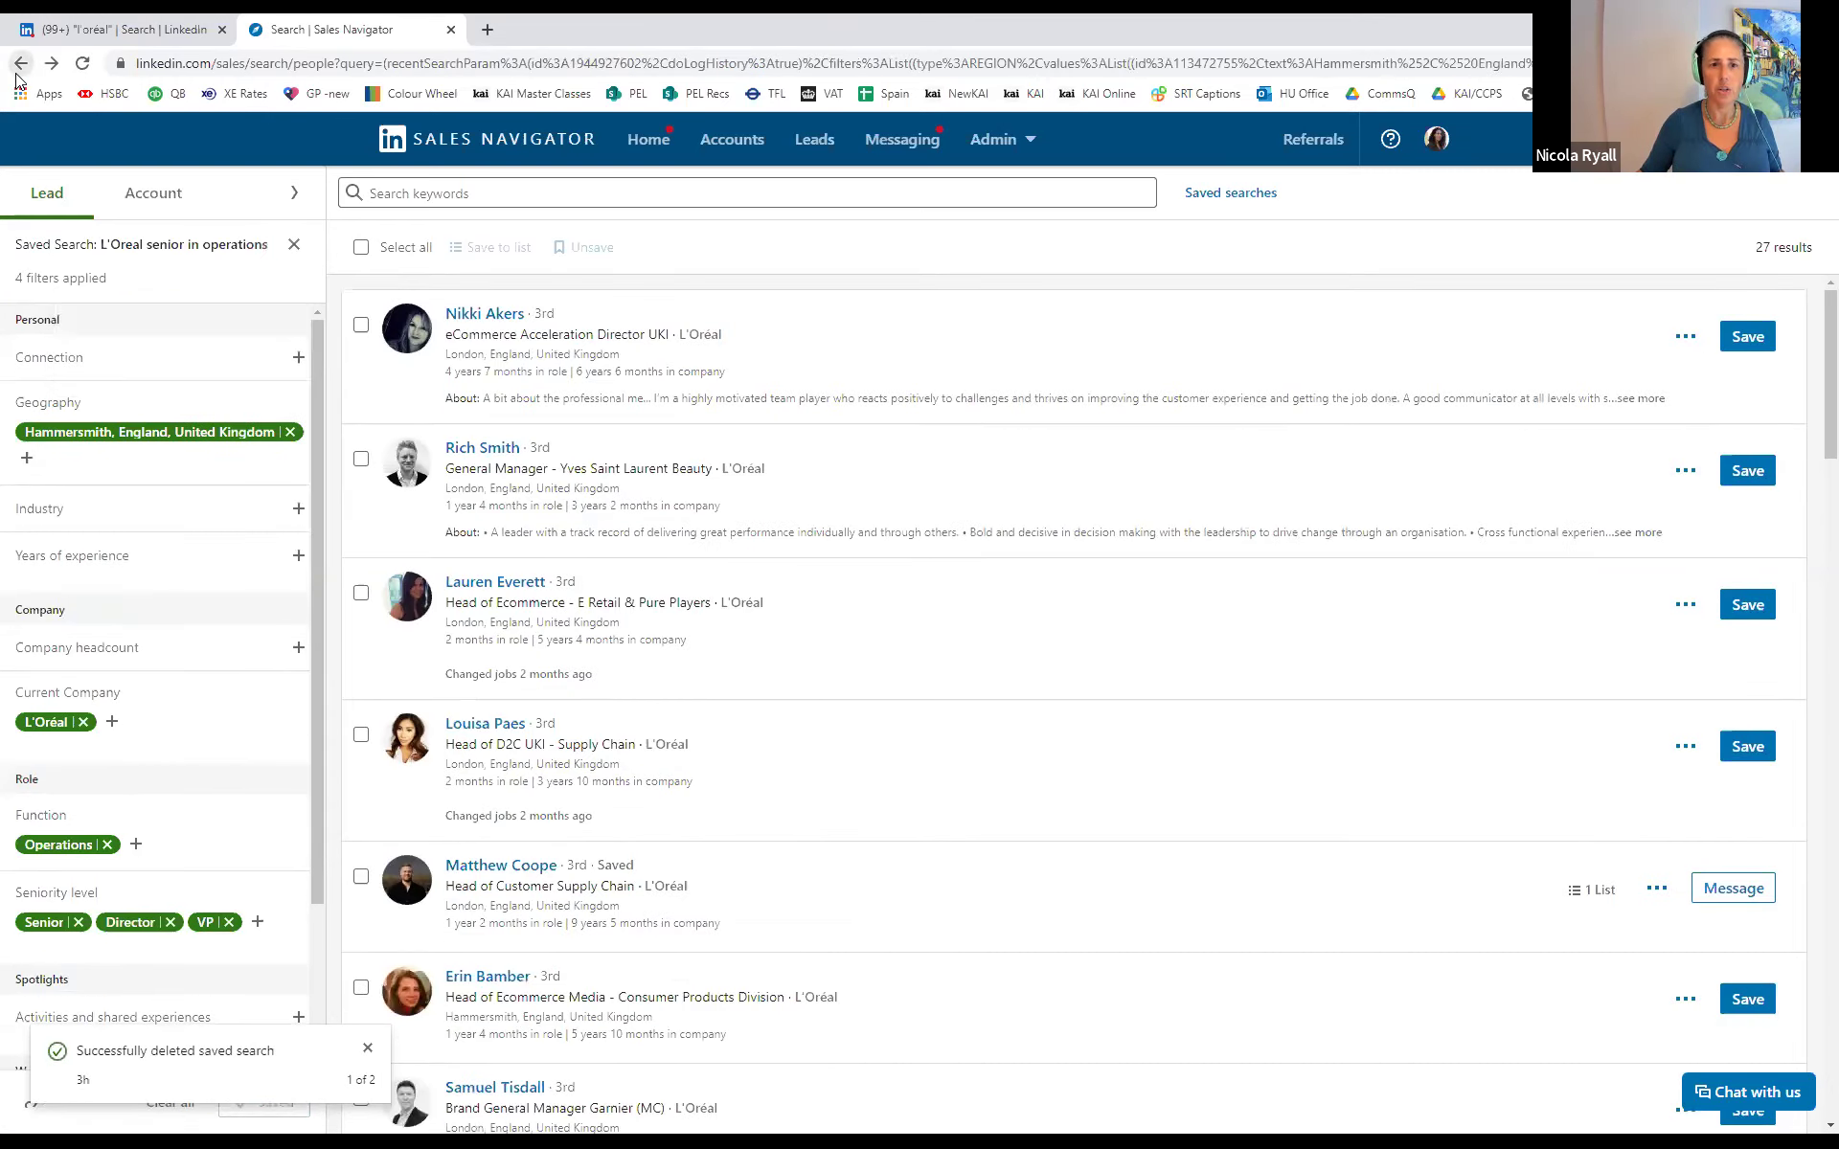
Expand the filters and remove the L'Oréal company, Operations function, and Senior, Director and VP seniority filters, keeping the Hammersmith geography
click(297, 189)
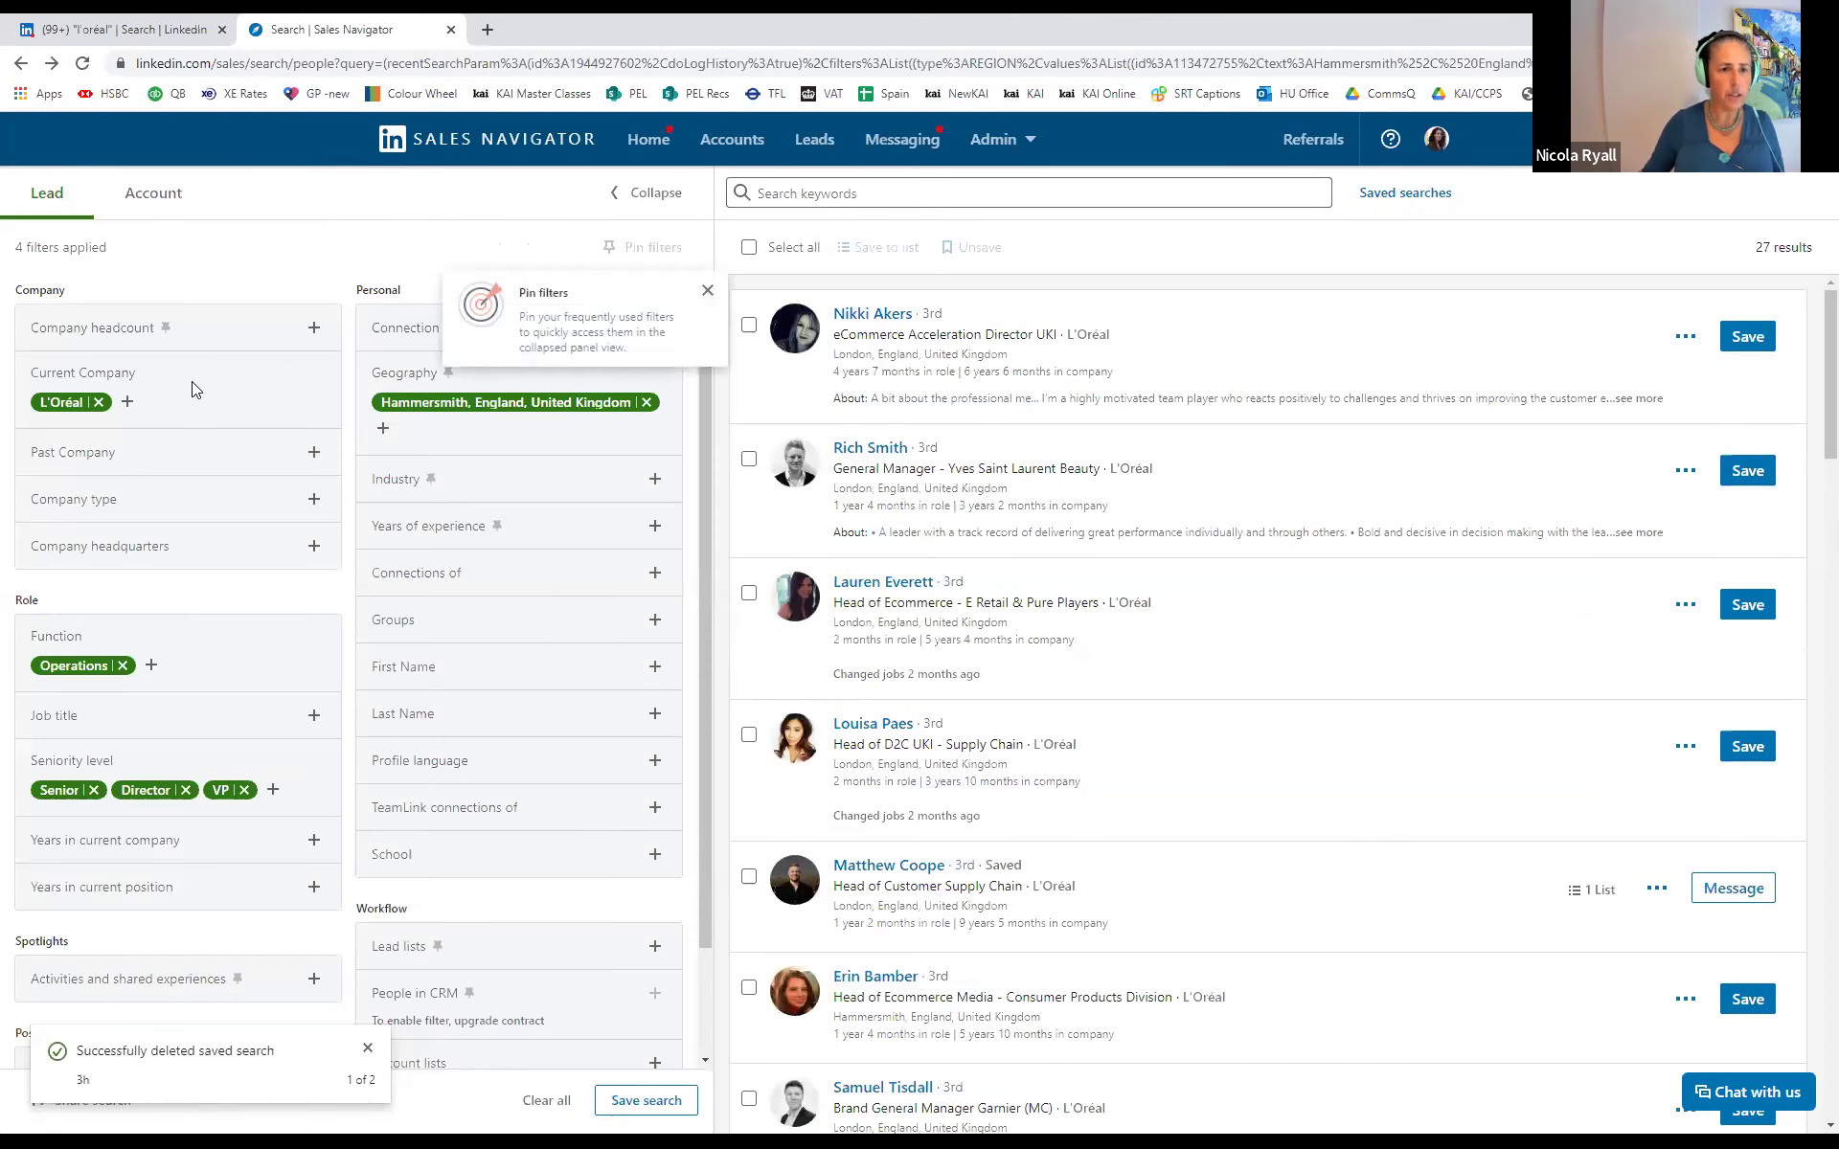
click(127, 402)
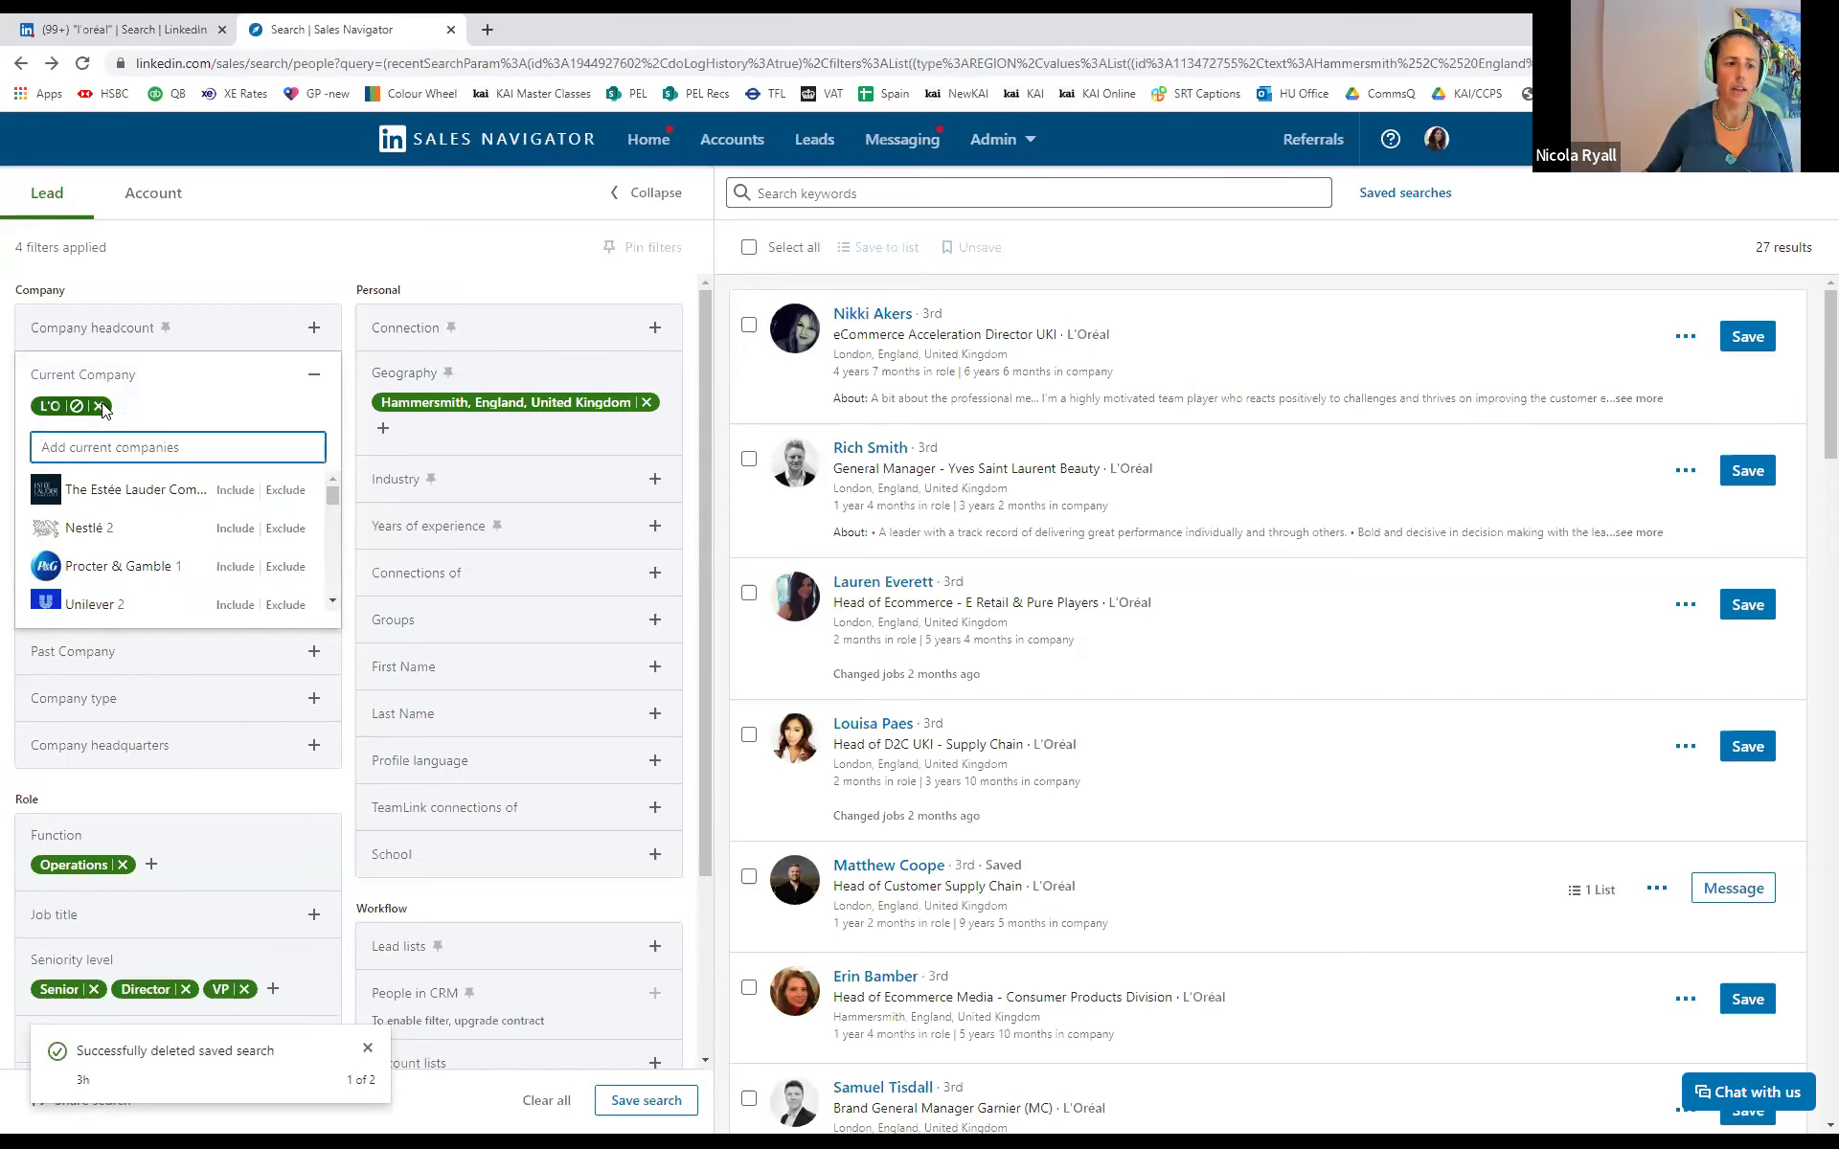
click(103, 421)
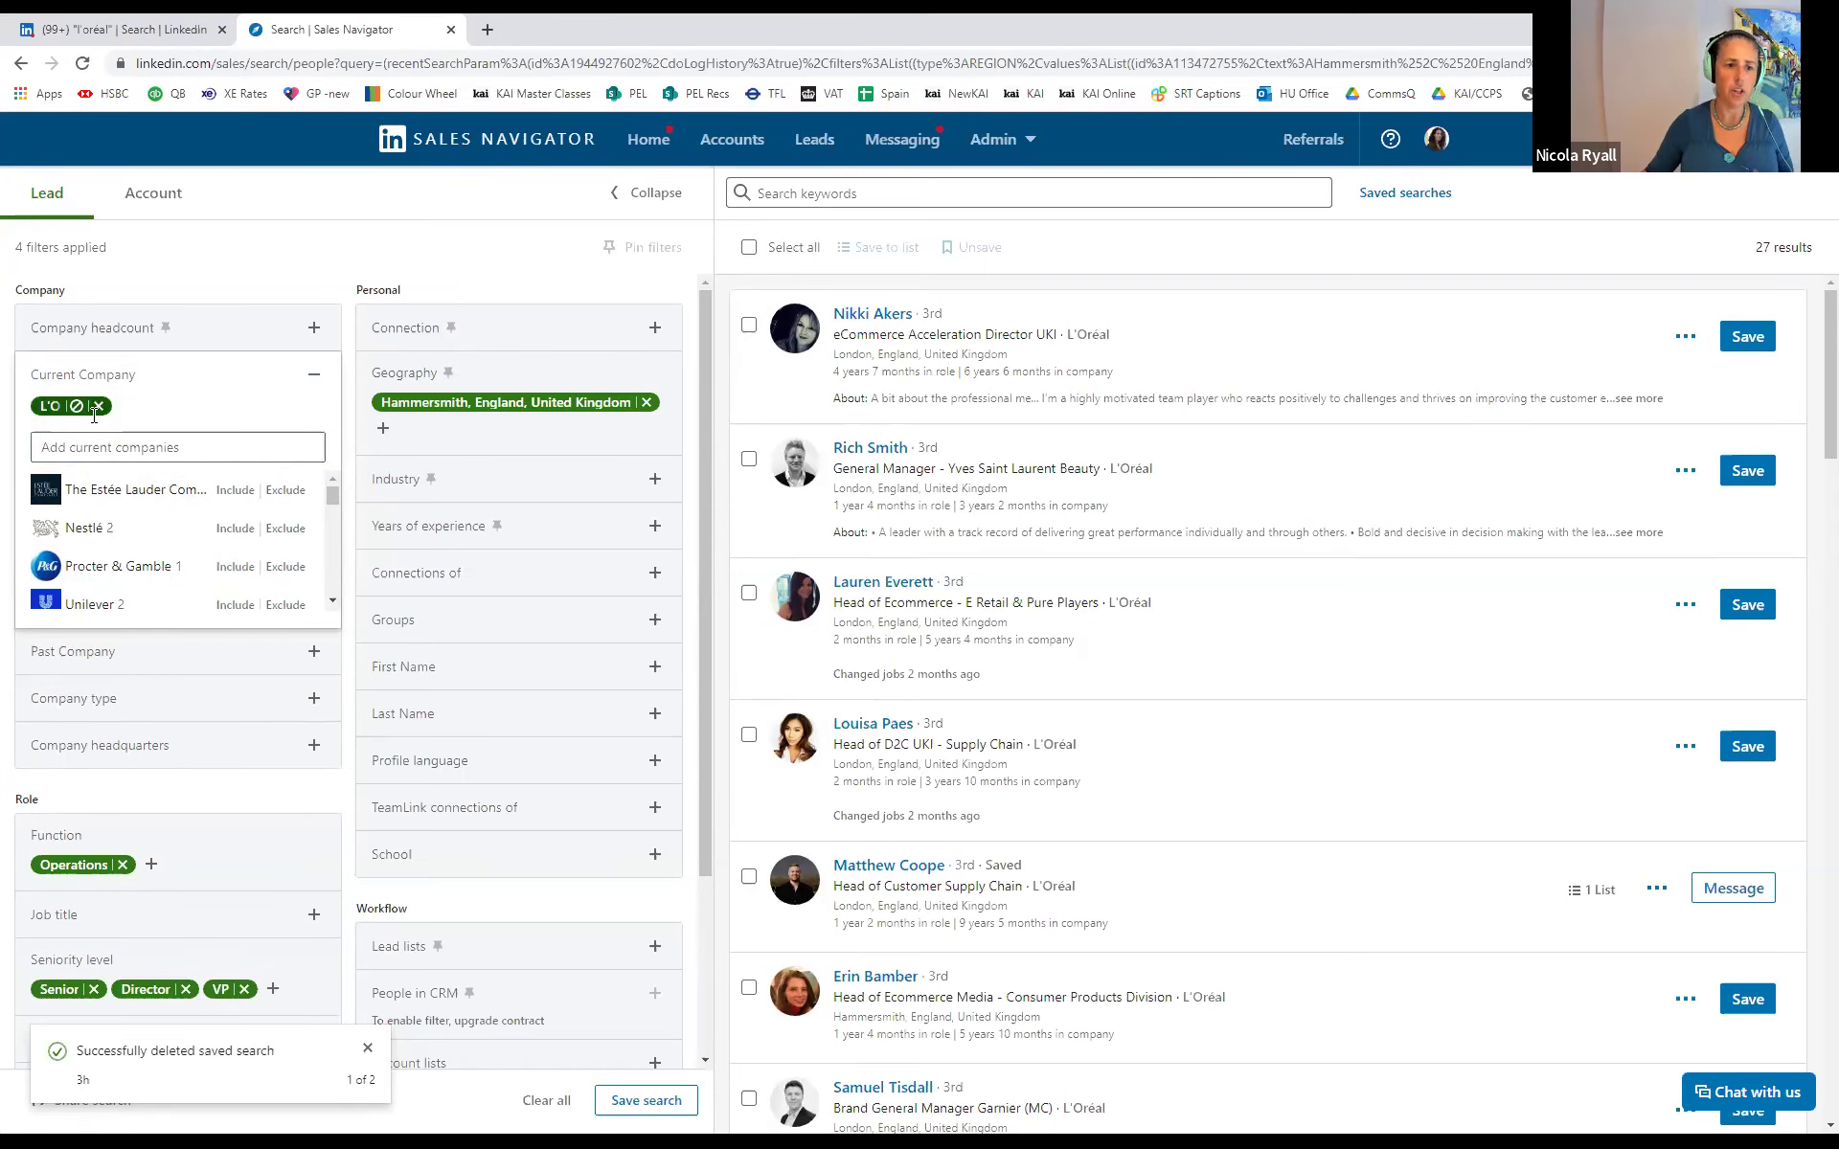
click(99, 406)
click(122, 686)
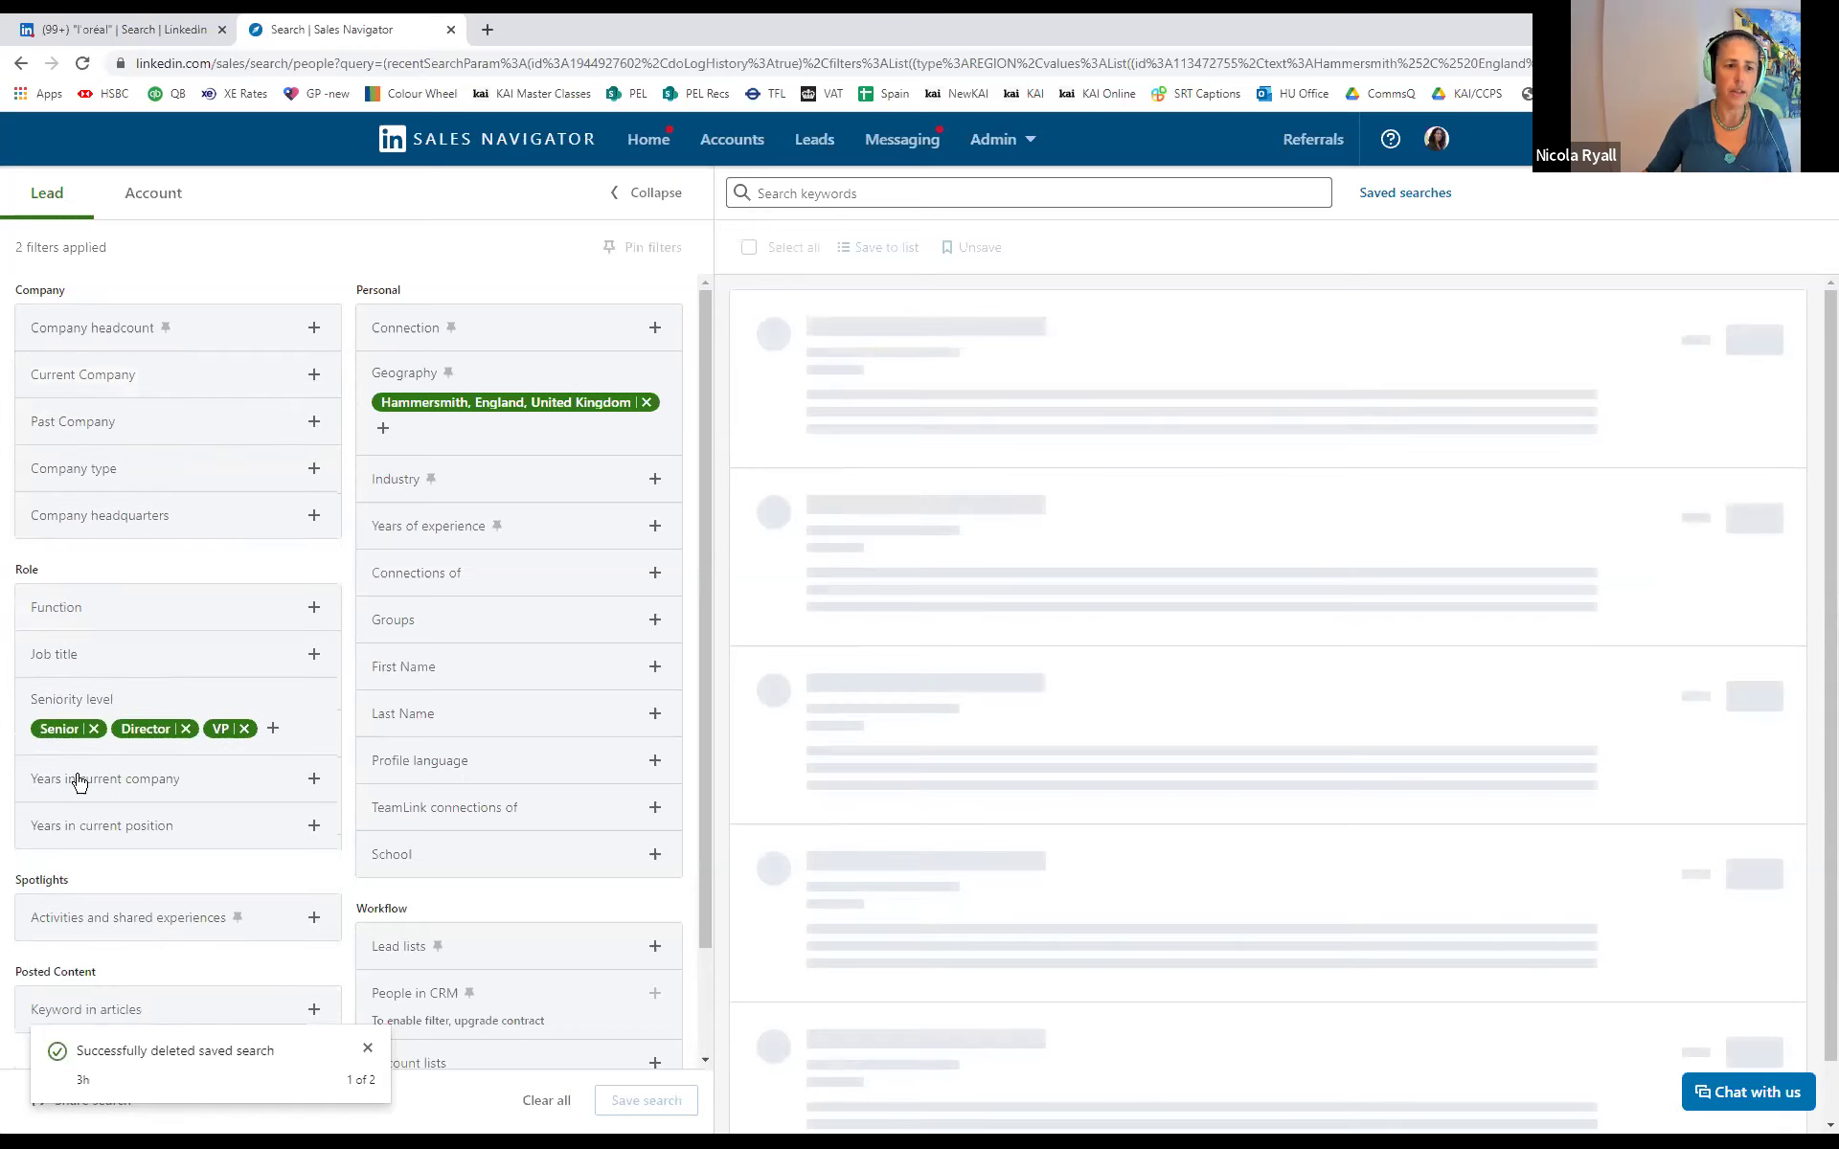
click(93, 729)
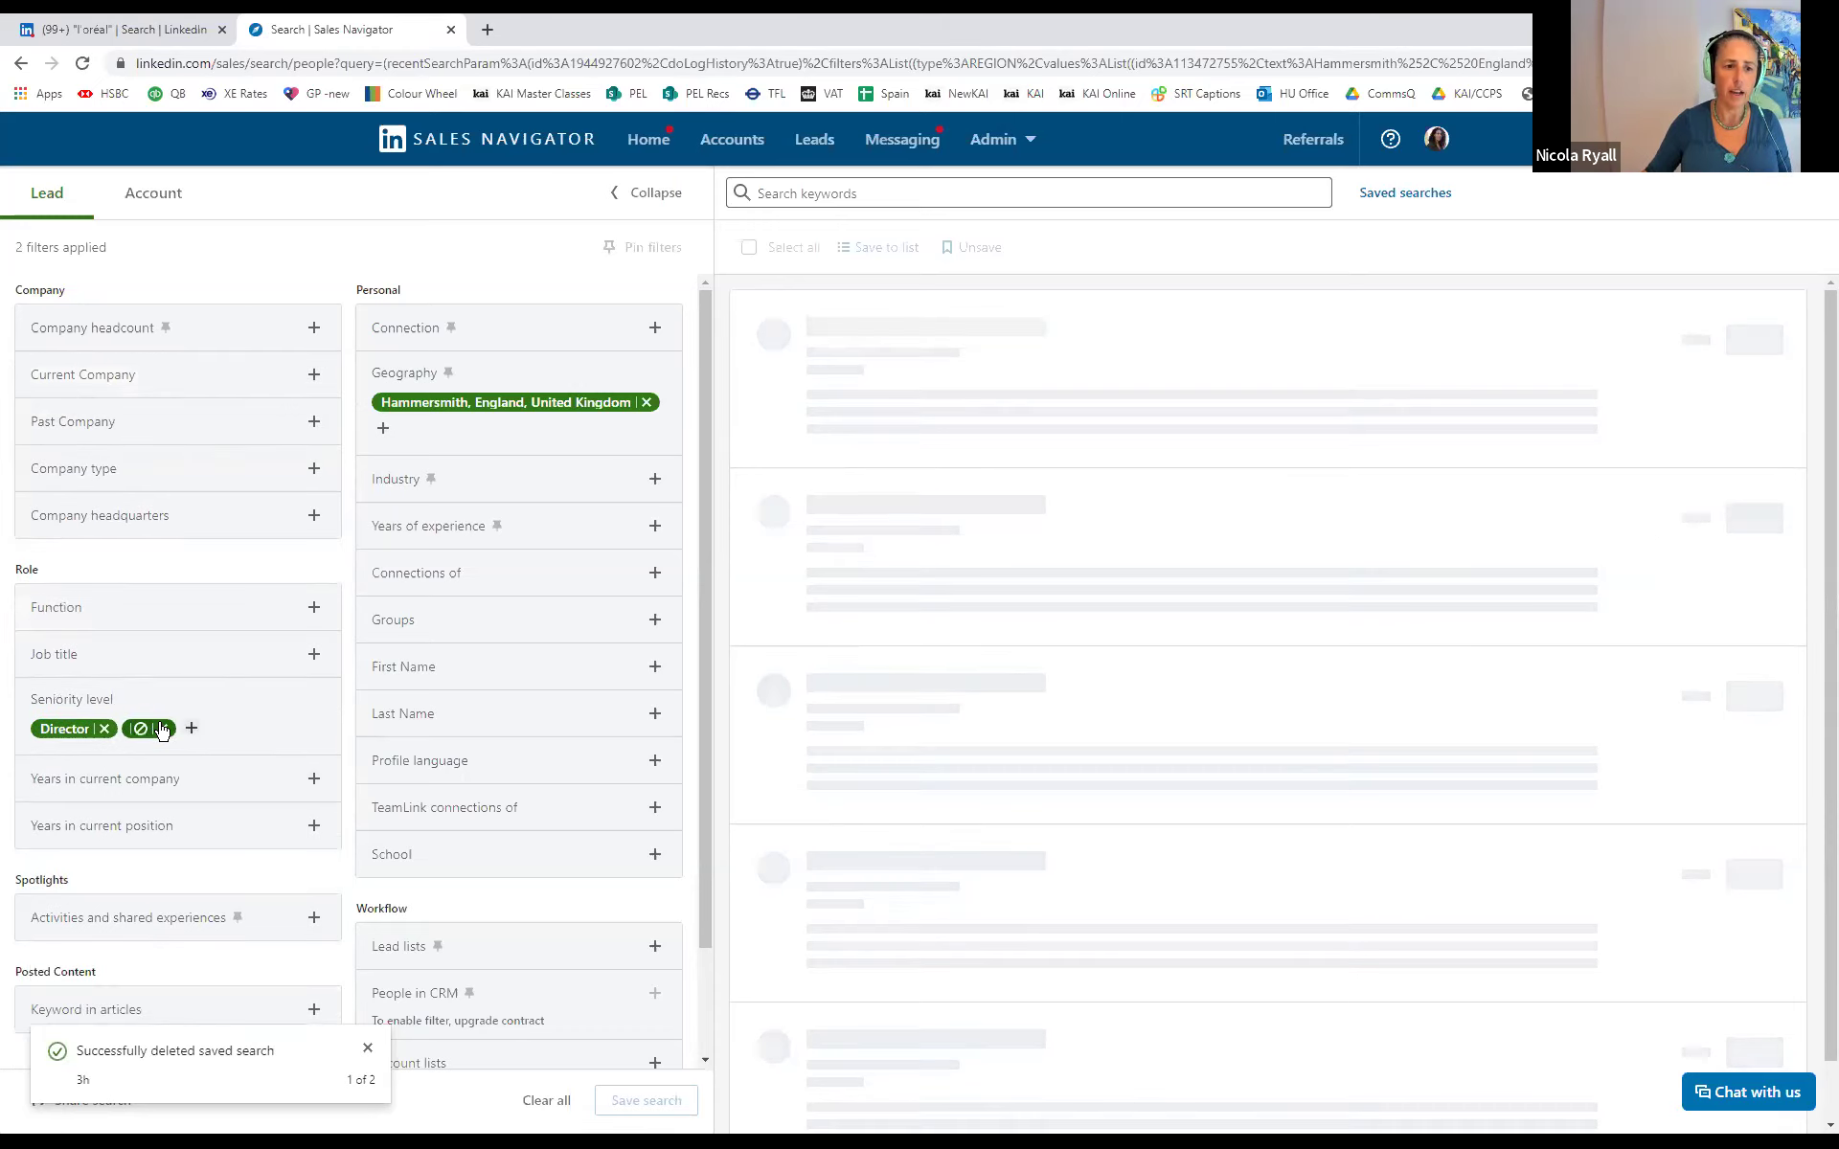
click(163, 730)
click(104, 730)
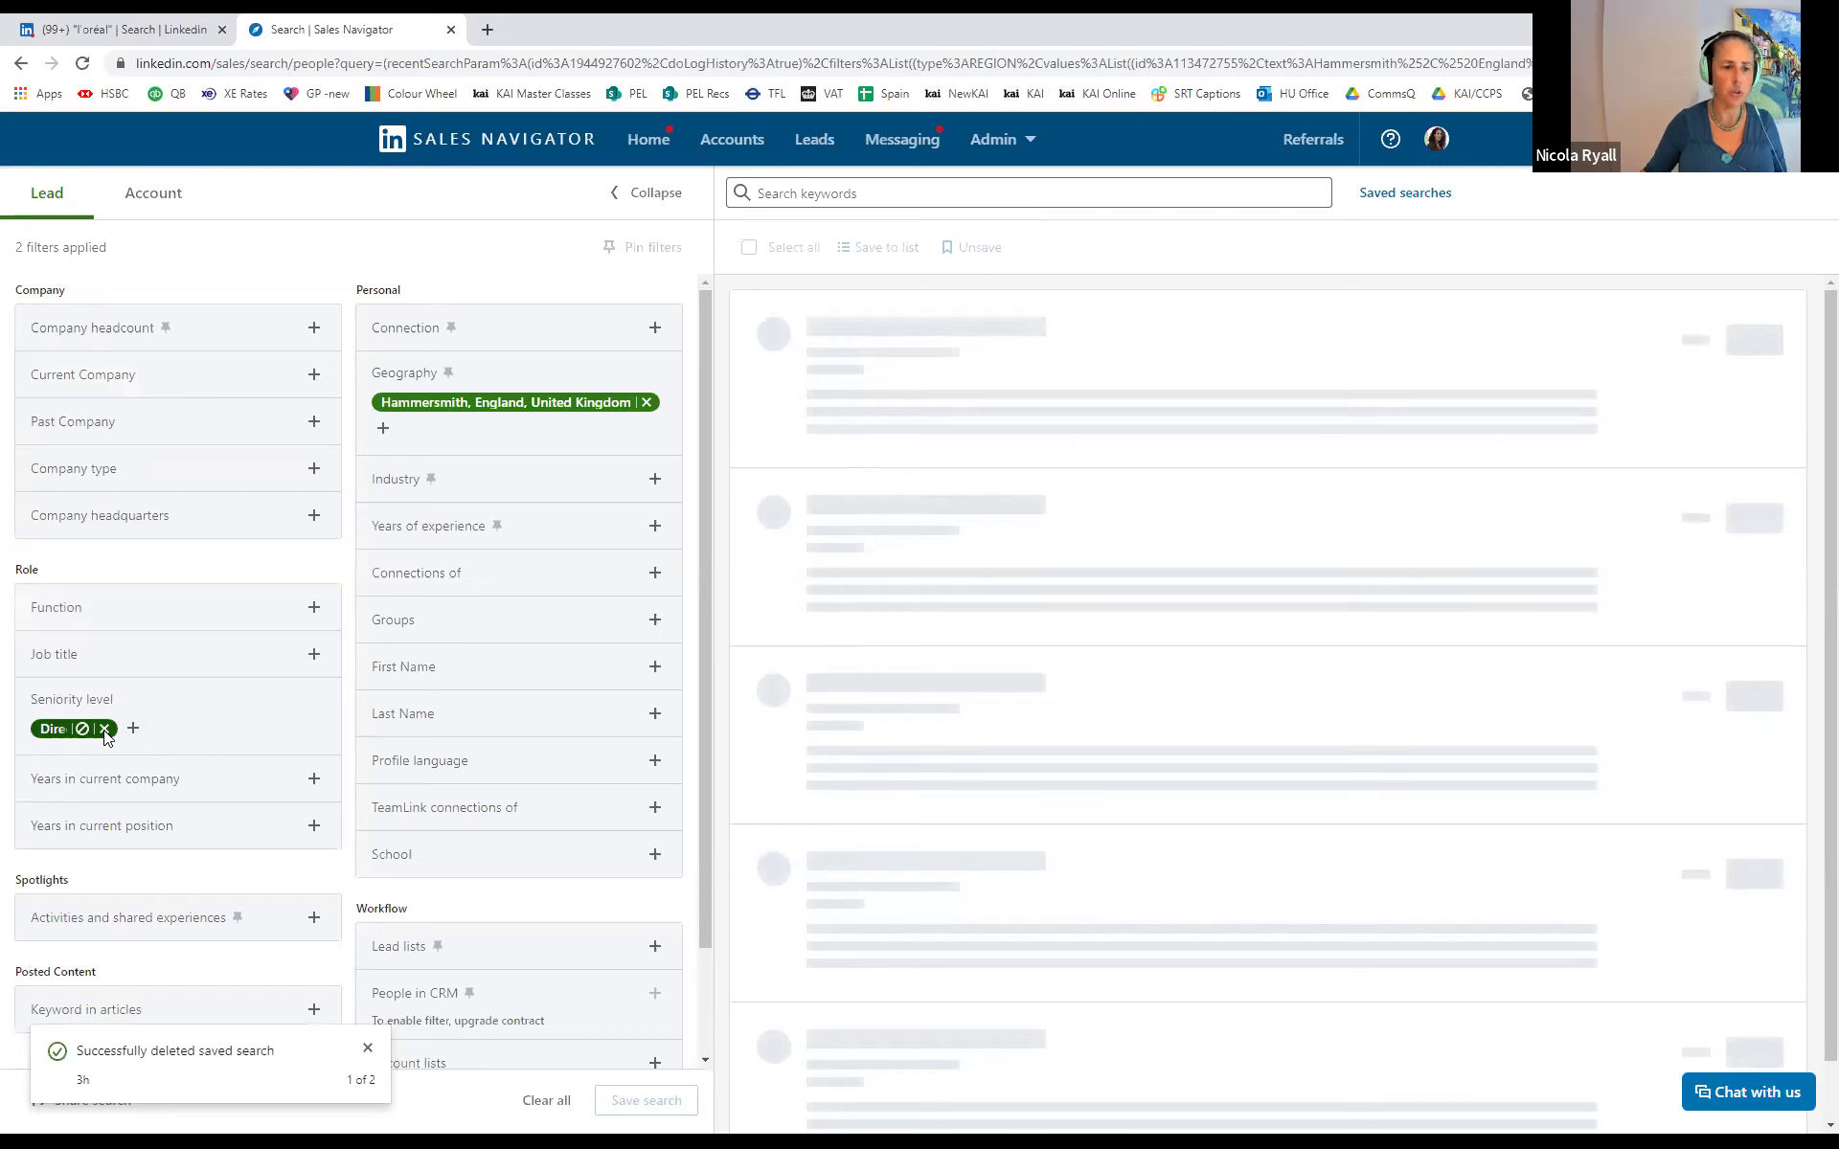
Set the company headcount filter to 11-50 and 51-200, adding 201-500 and taking it out again
click(119, 328)
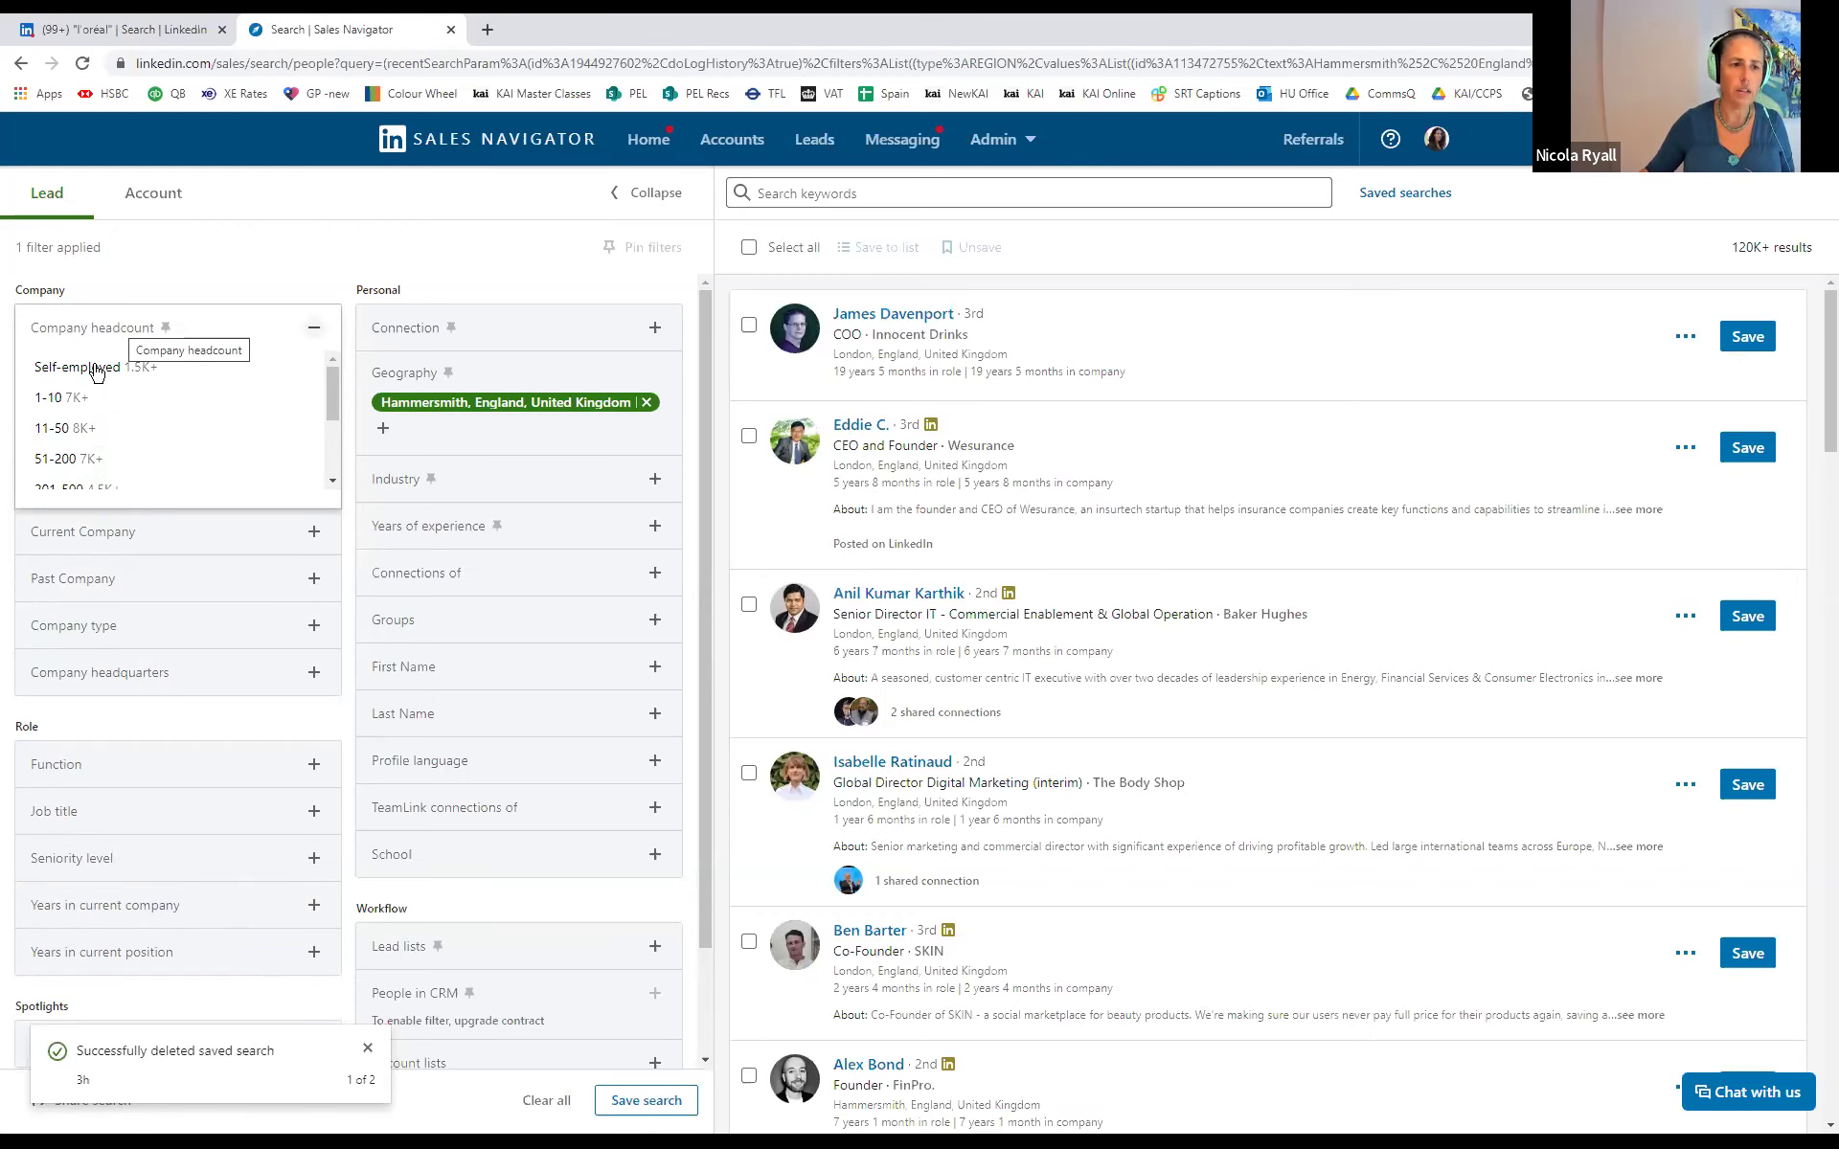
click(59, 428)
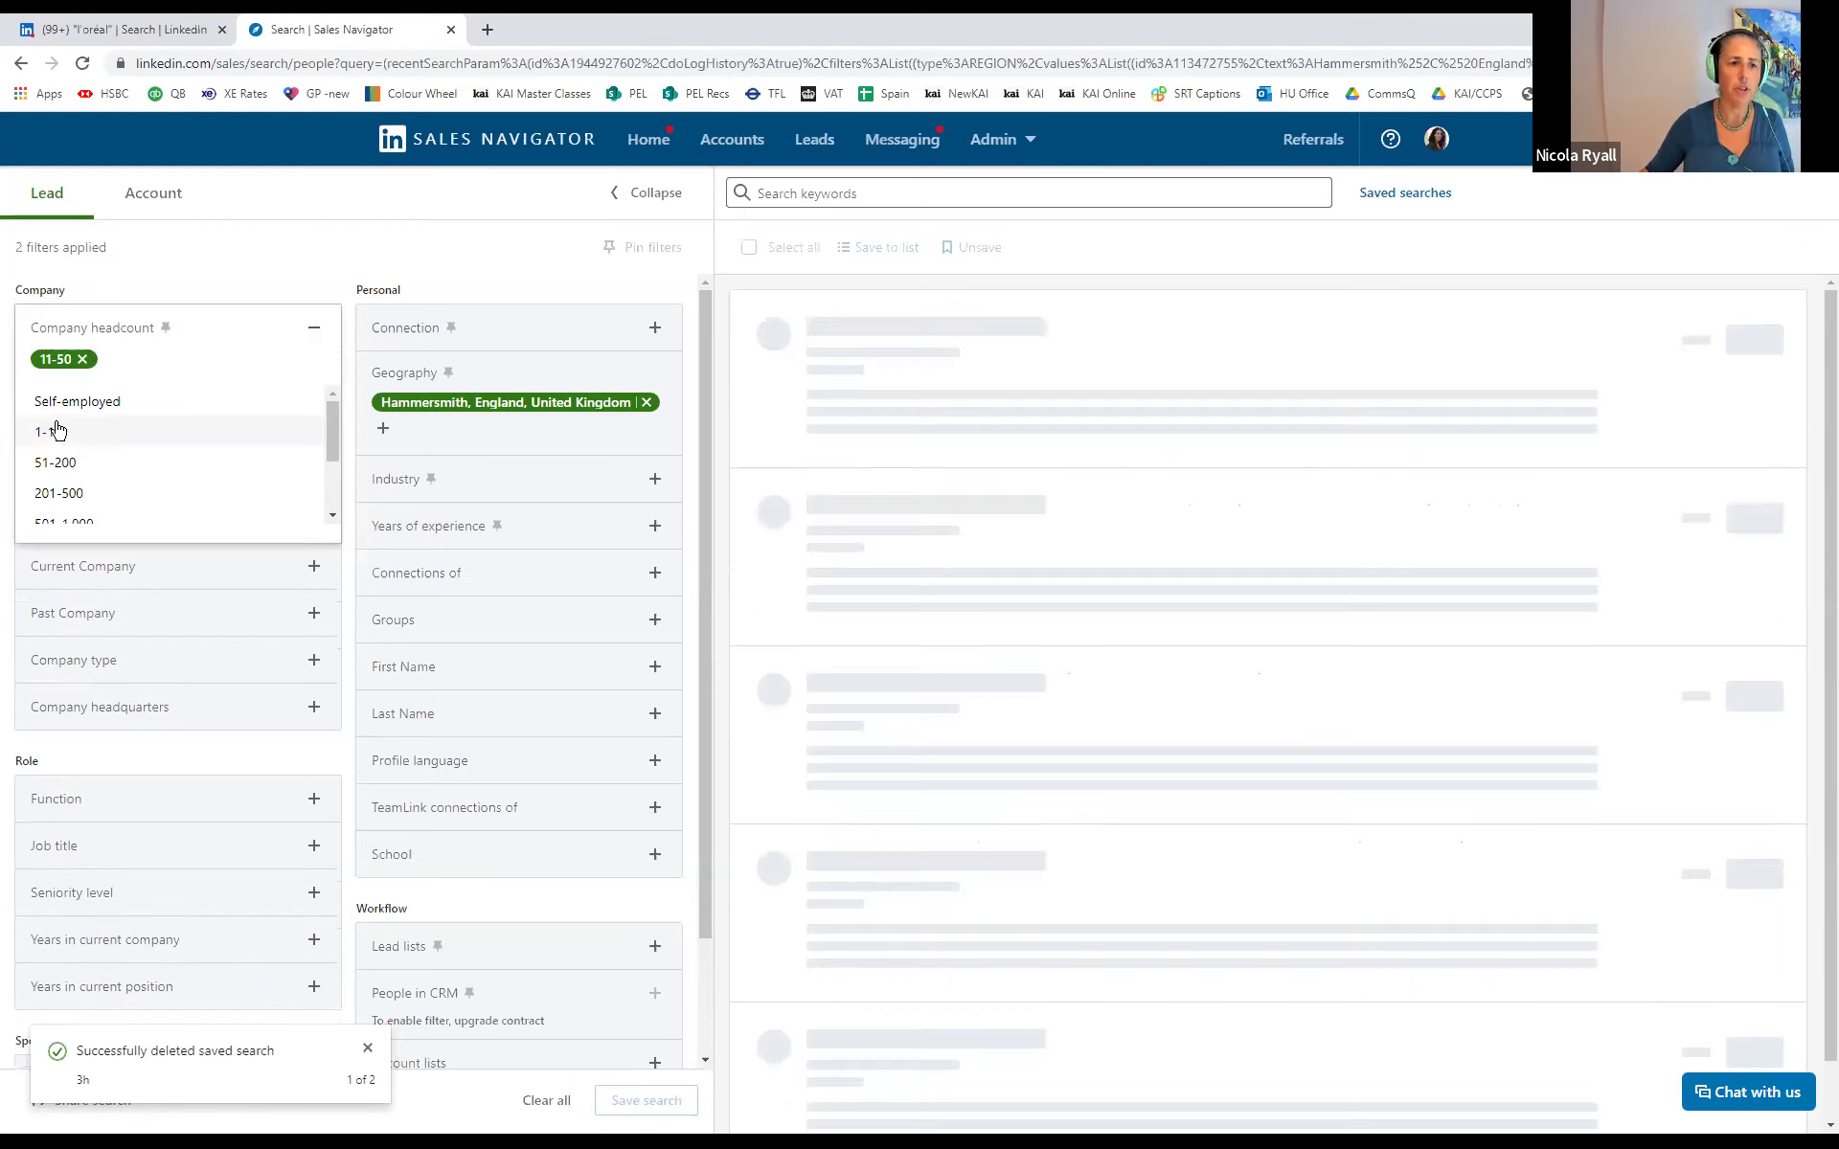
click(95, 464)
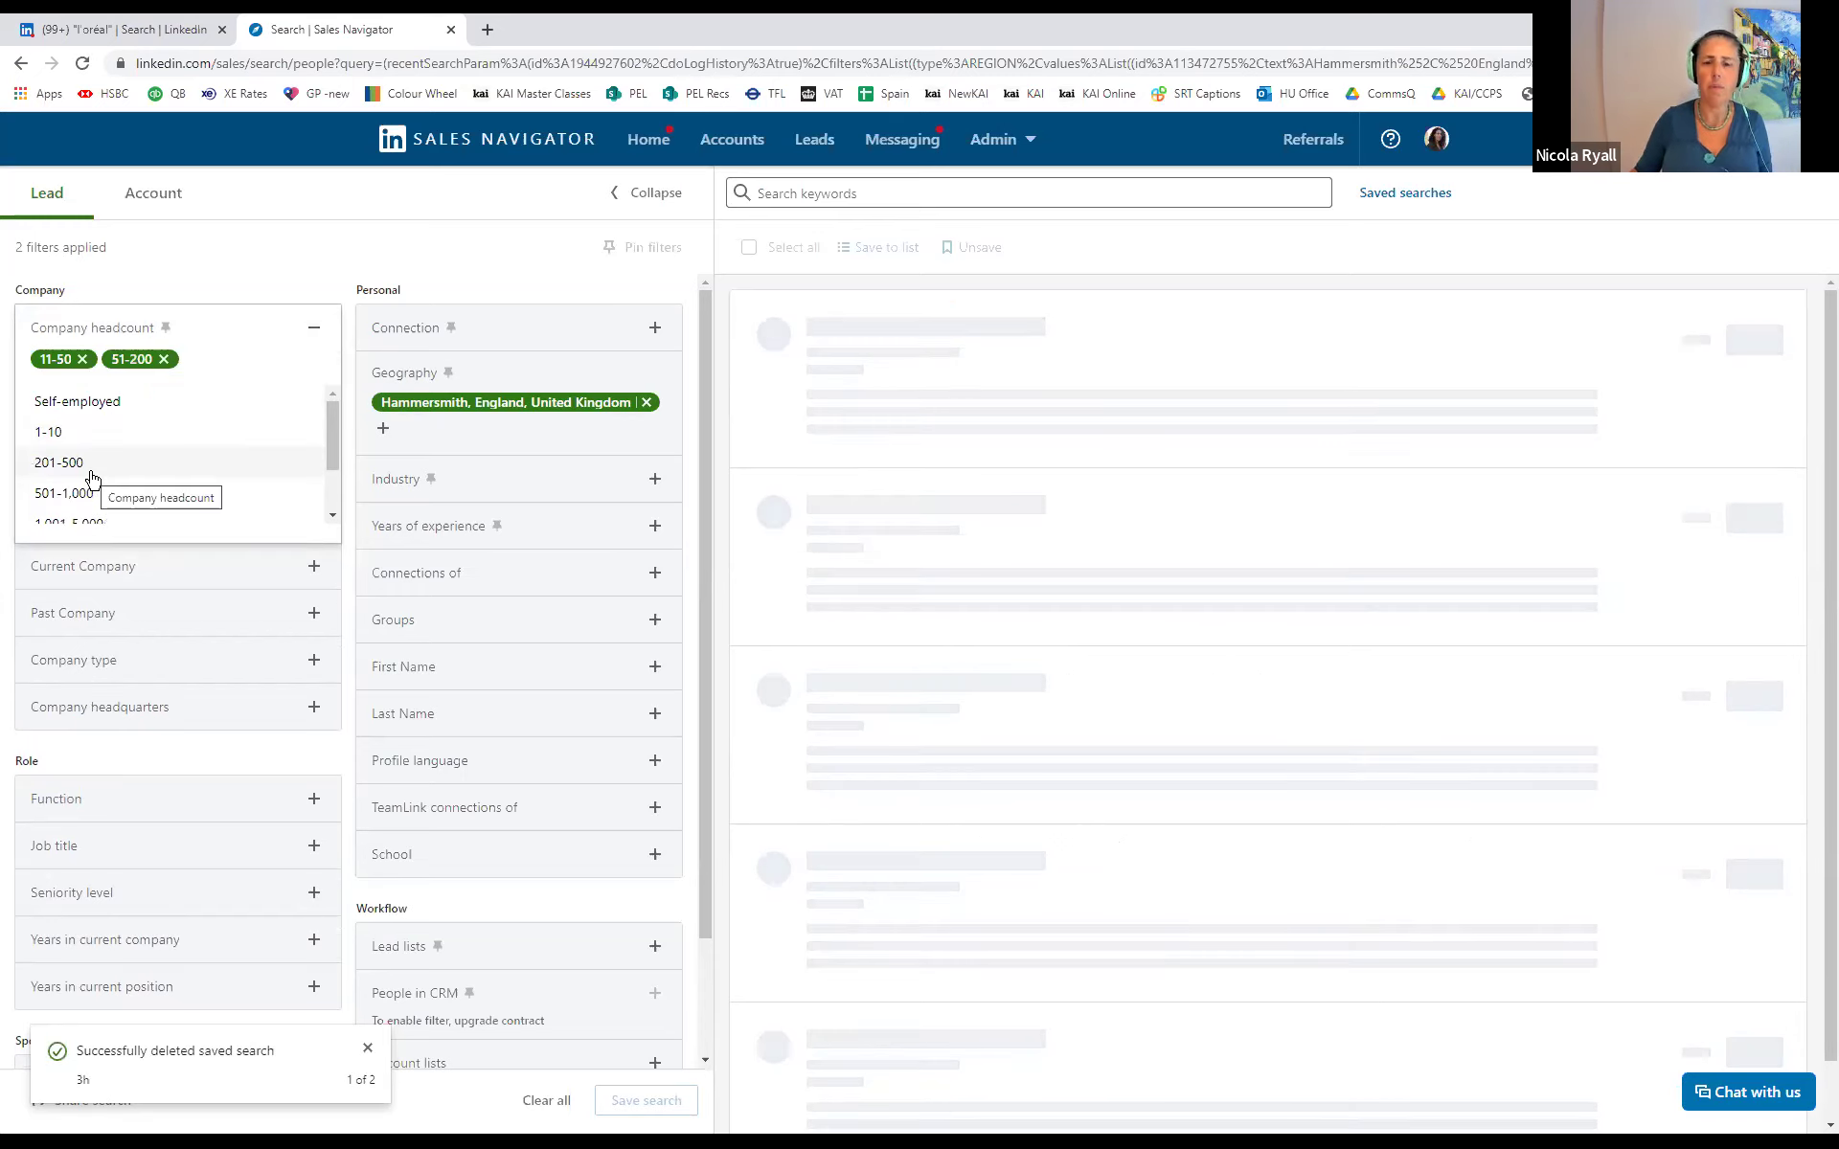
click(91, 472)
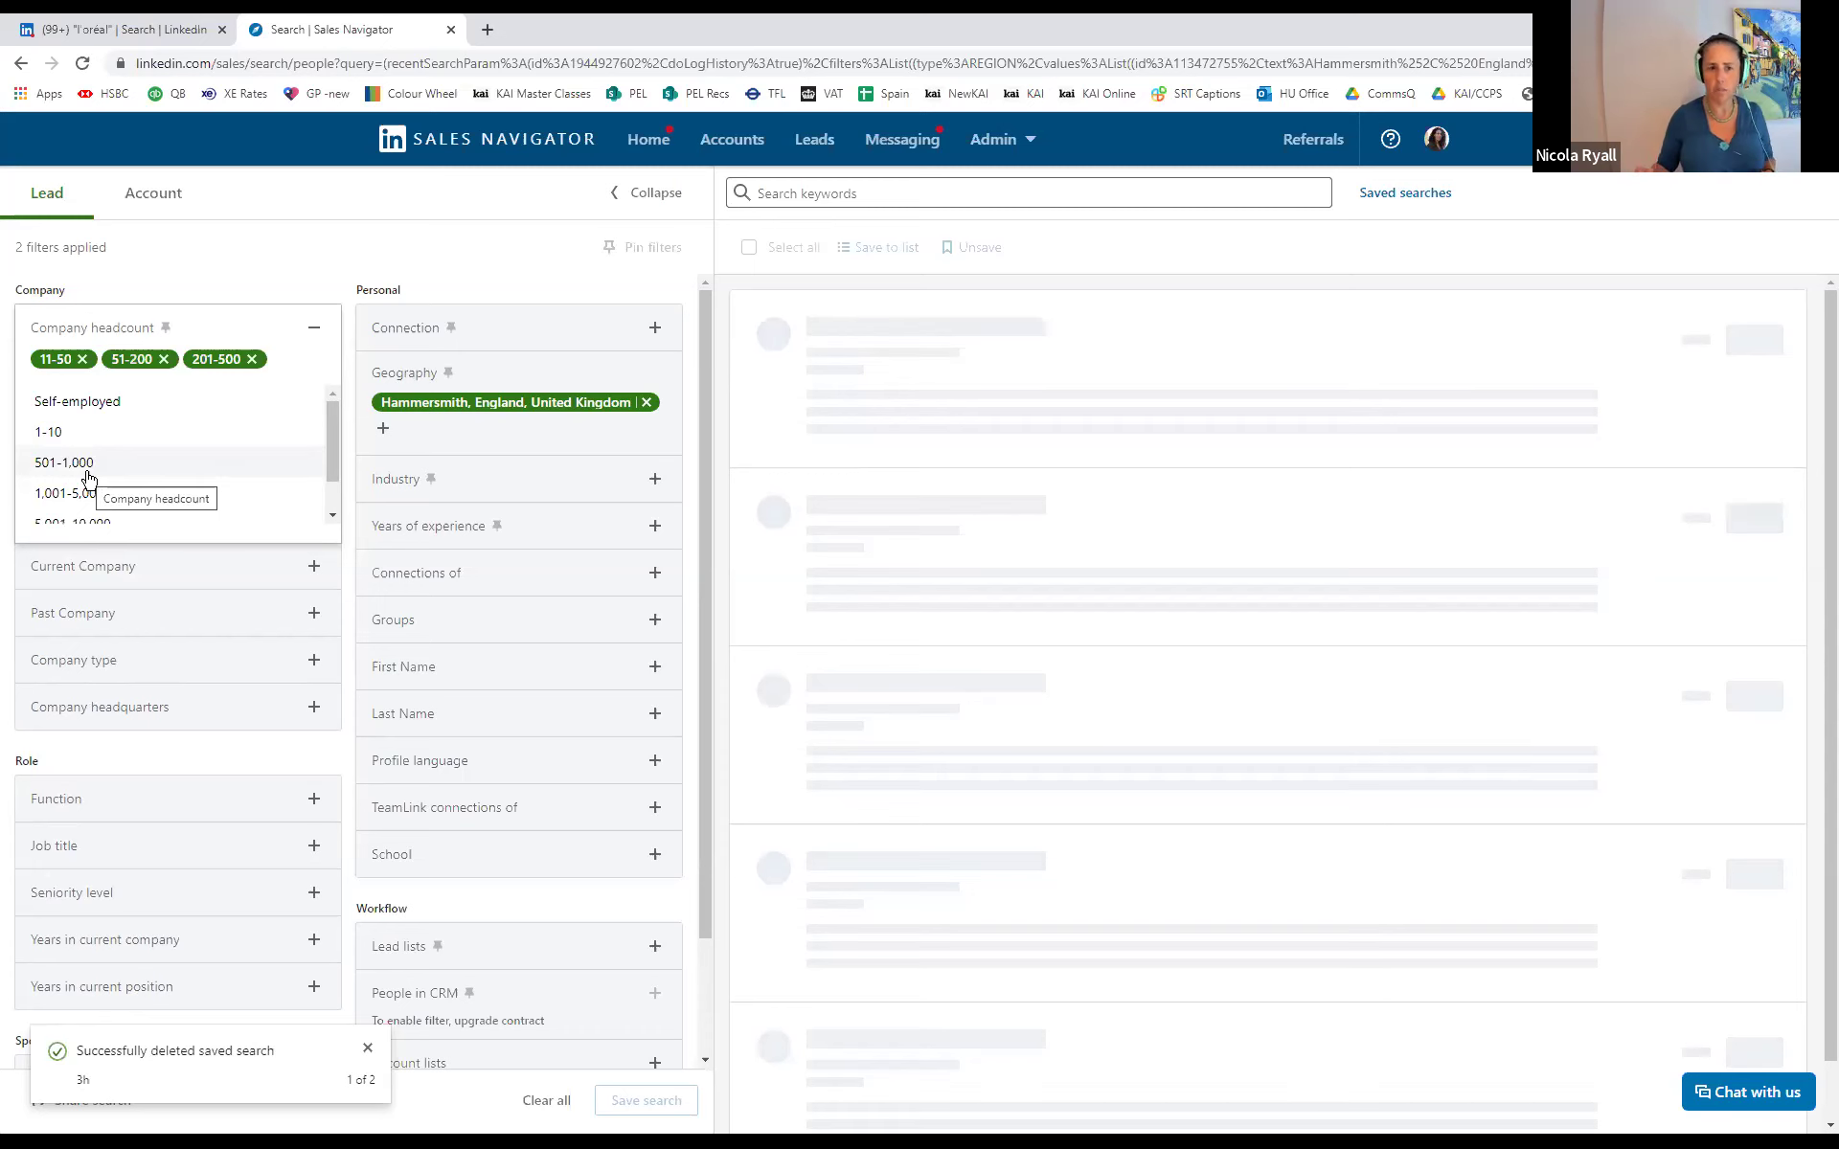
click(315, 328)
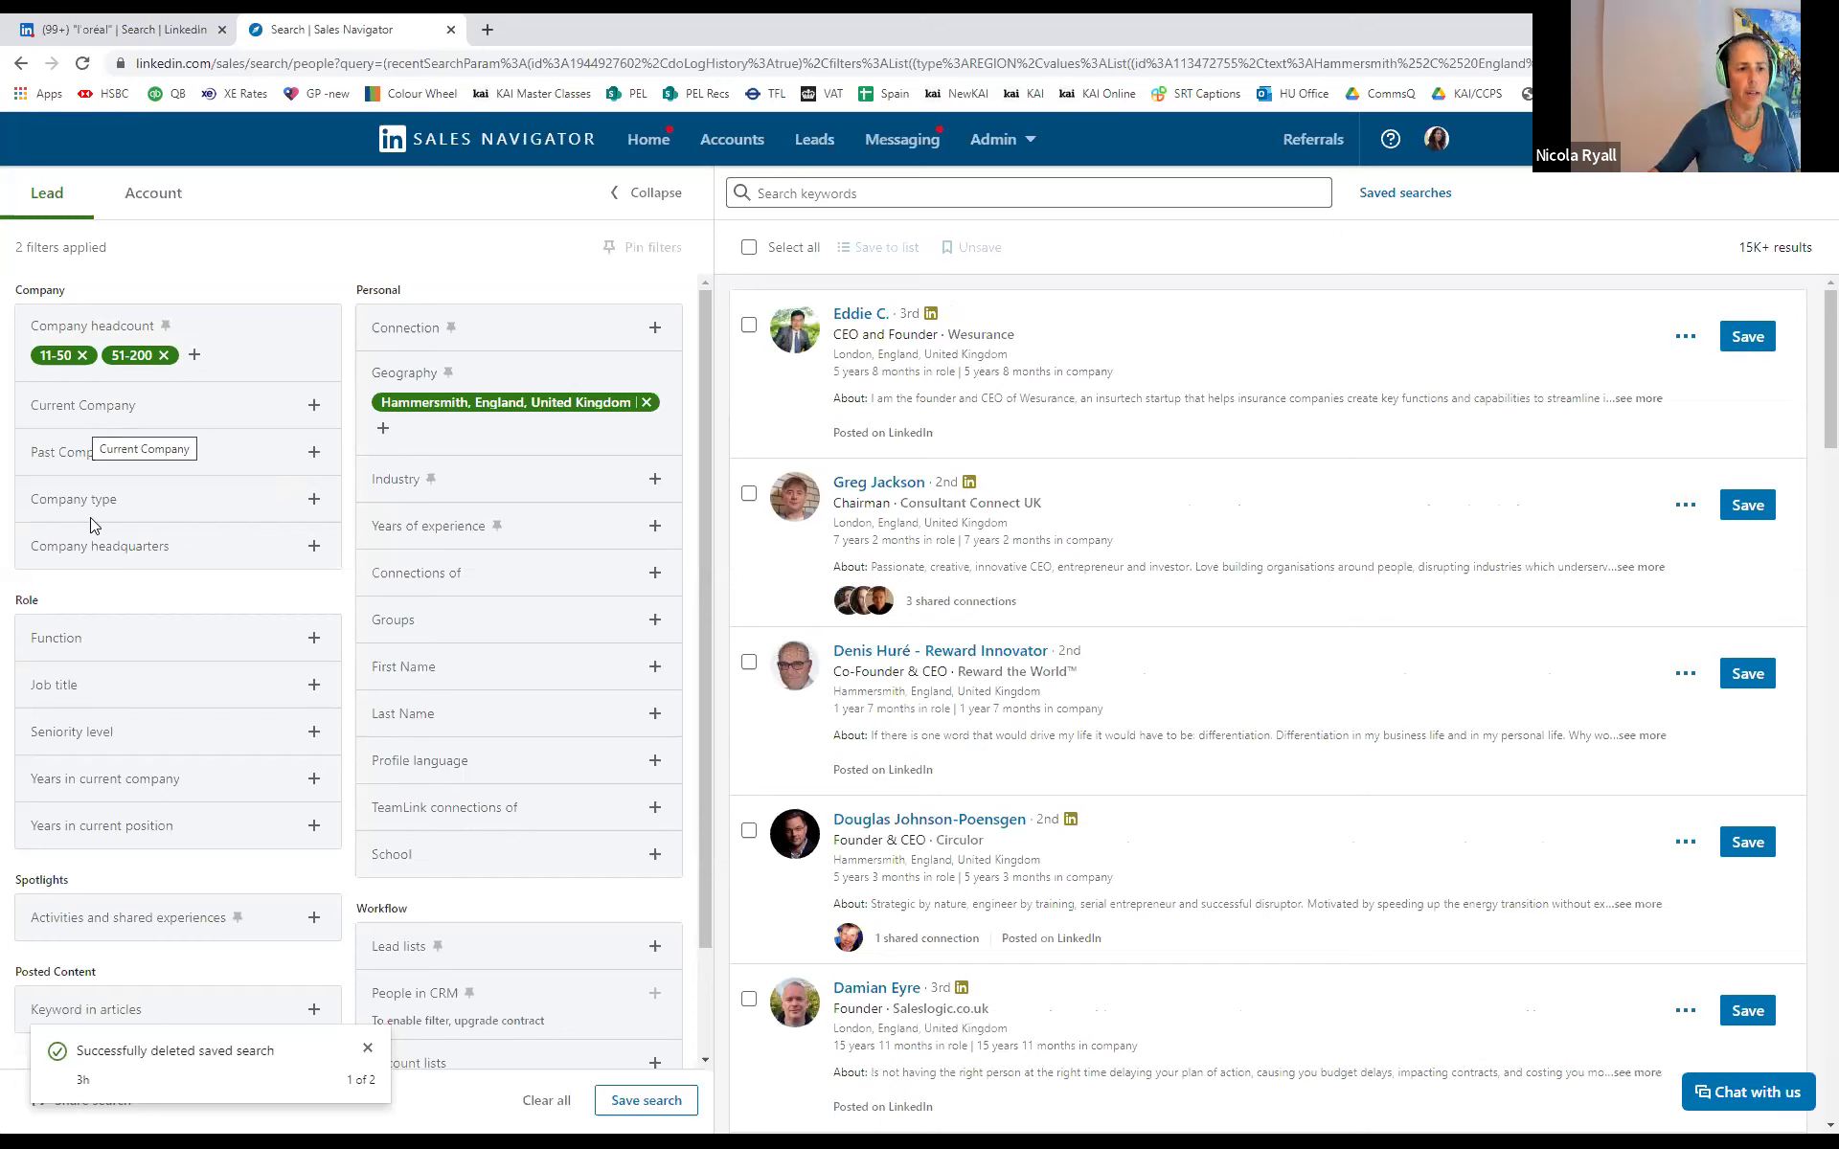
Filter the leads by the company types Privately Held and Self Owned
click(91, 508)
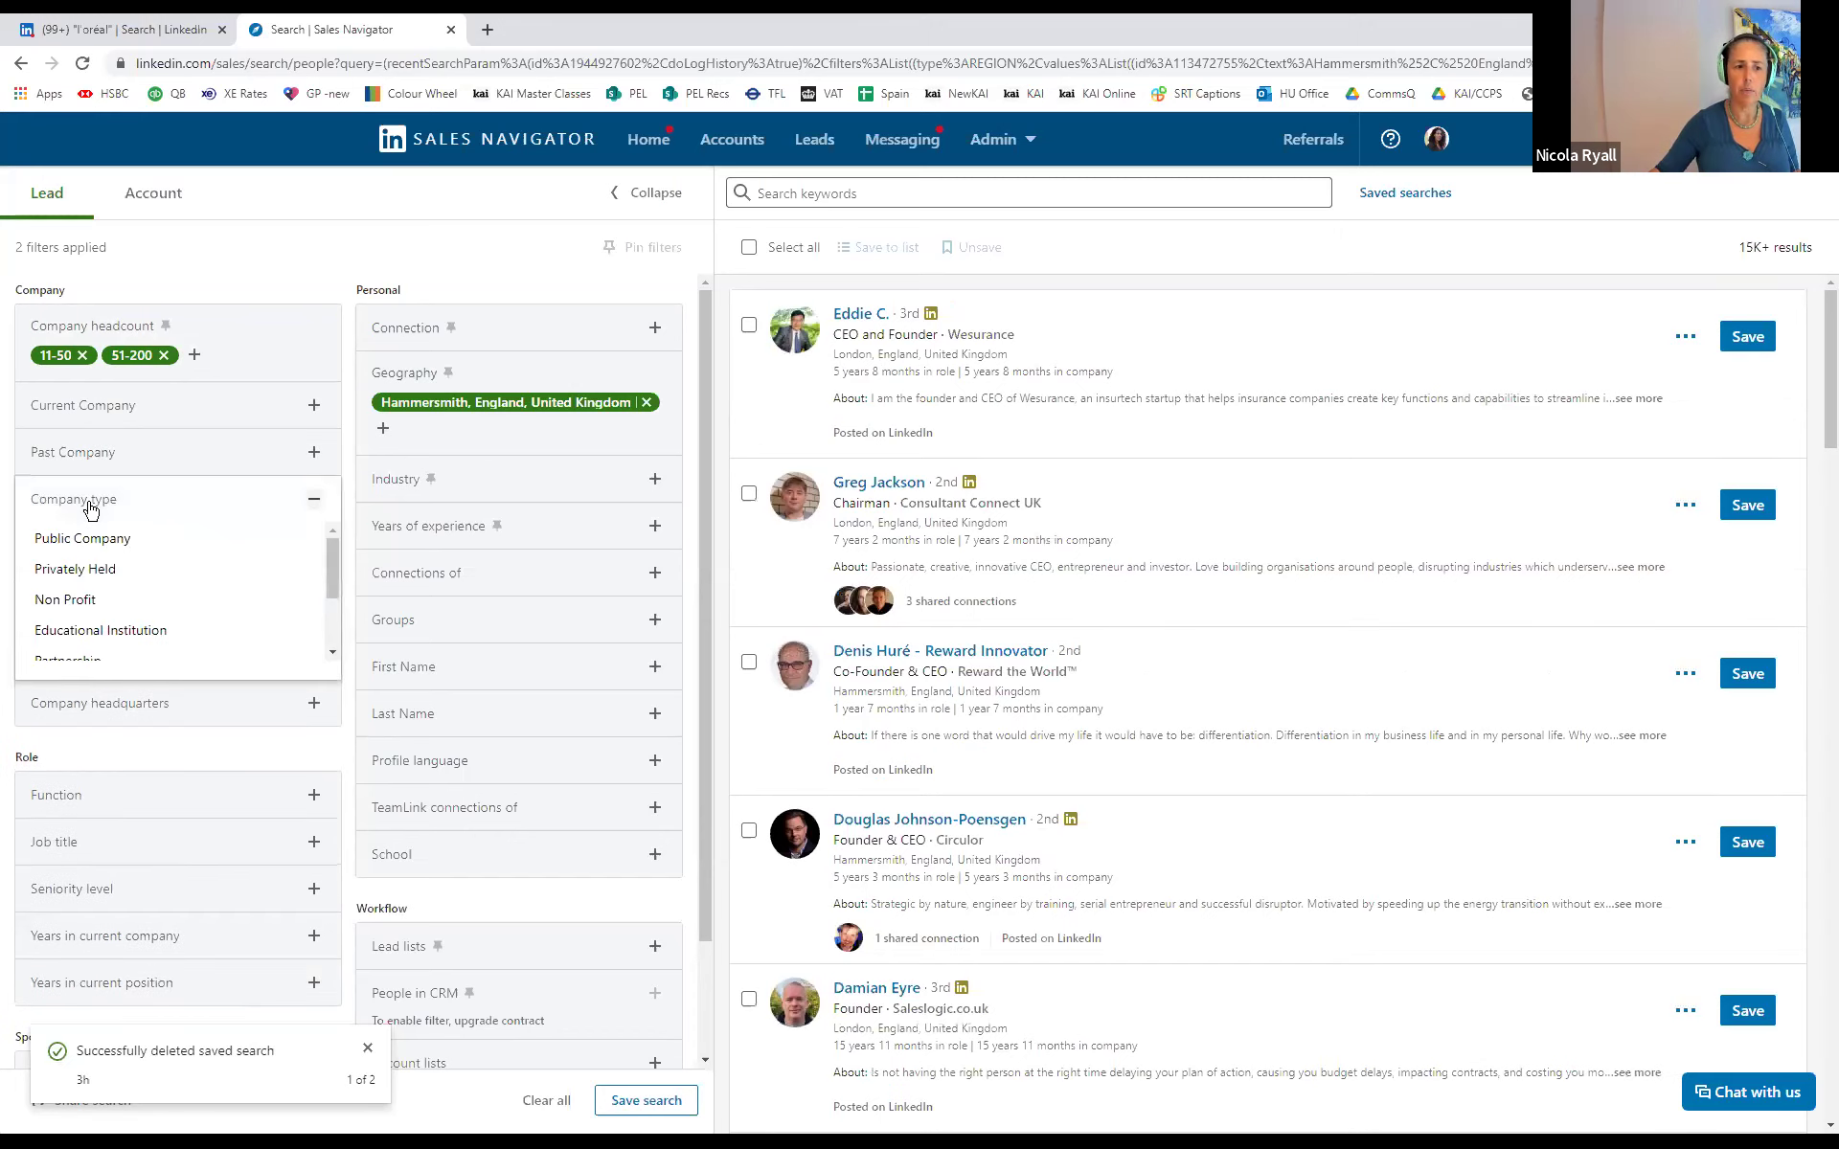
click(105, 565)
scroll(129, 627, down, 1)
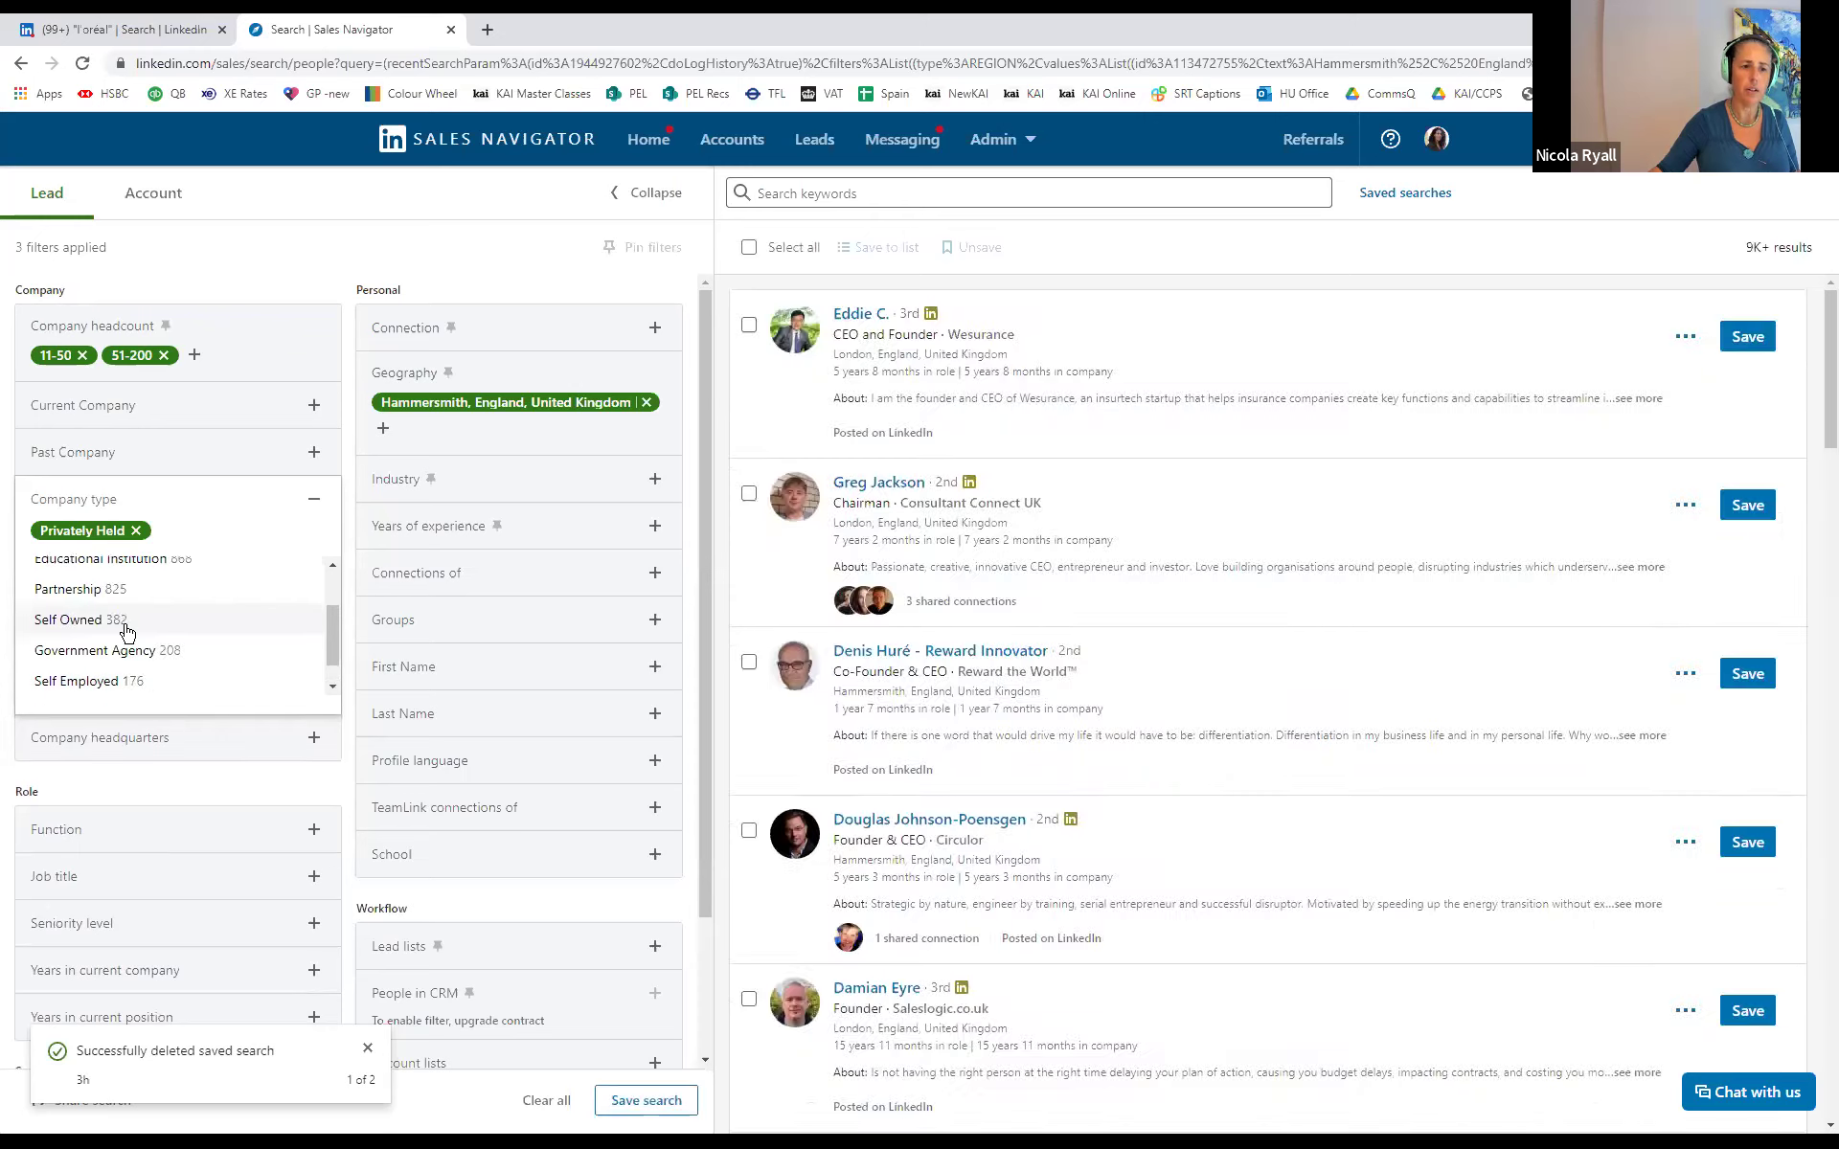
click(124, 649)
scroll(115, 641, up, 2)
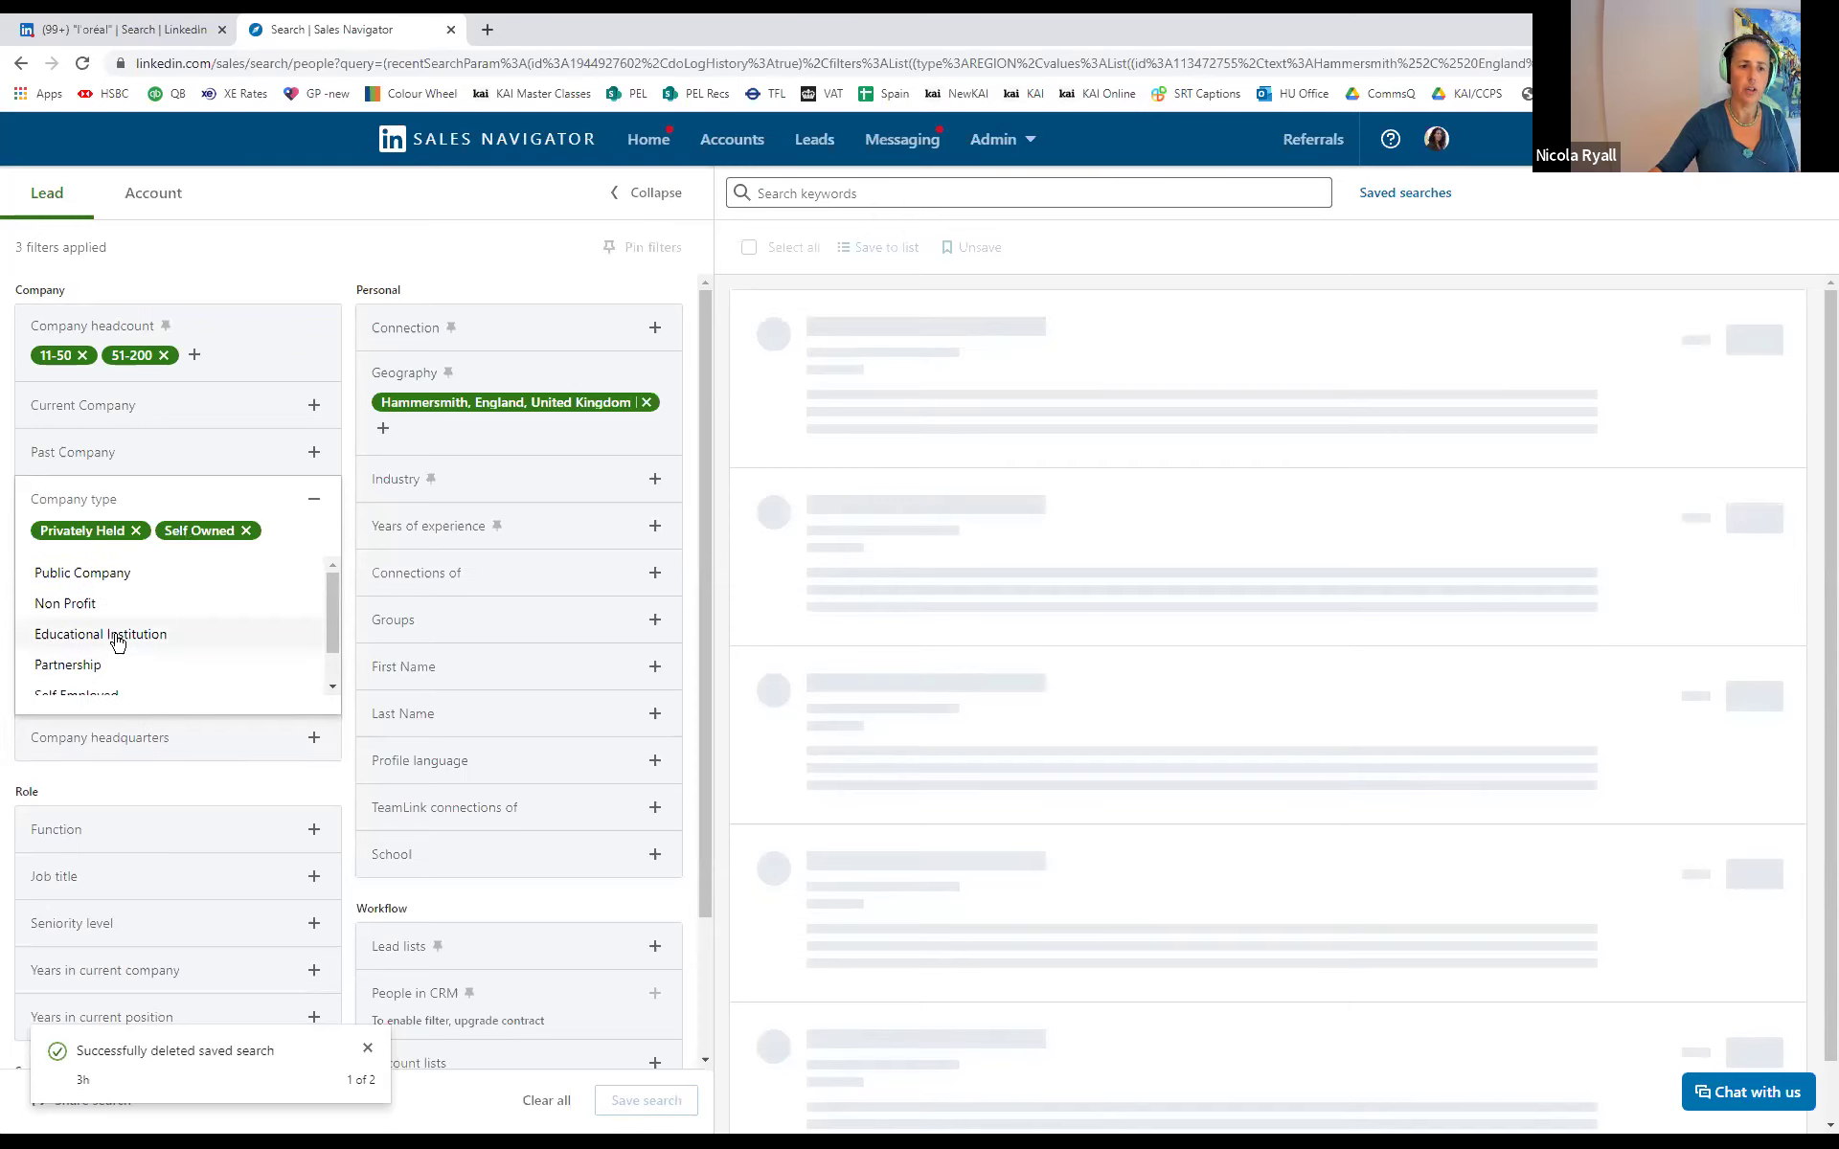
Add Partnership to the company type filter and collapse that filter
click(109, 665)
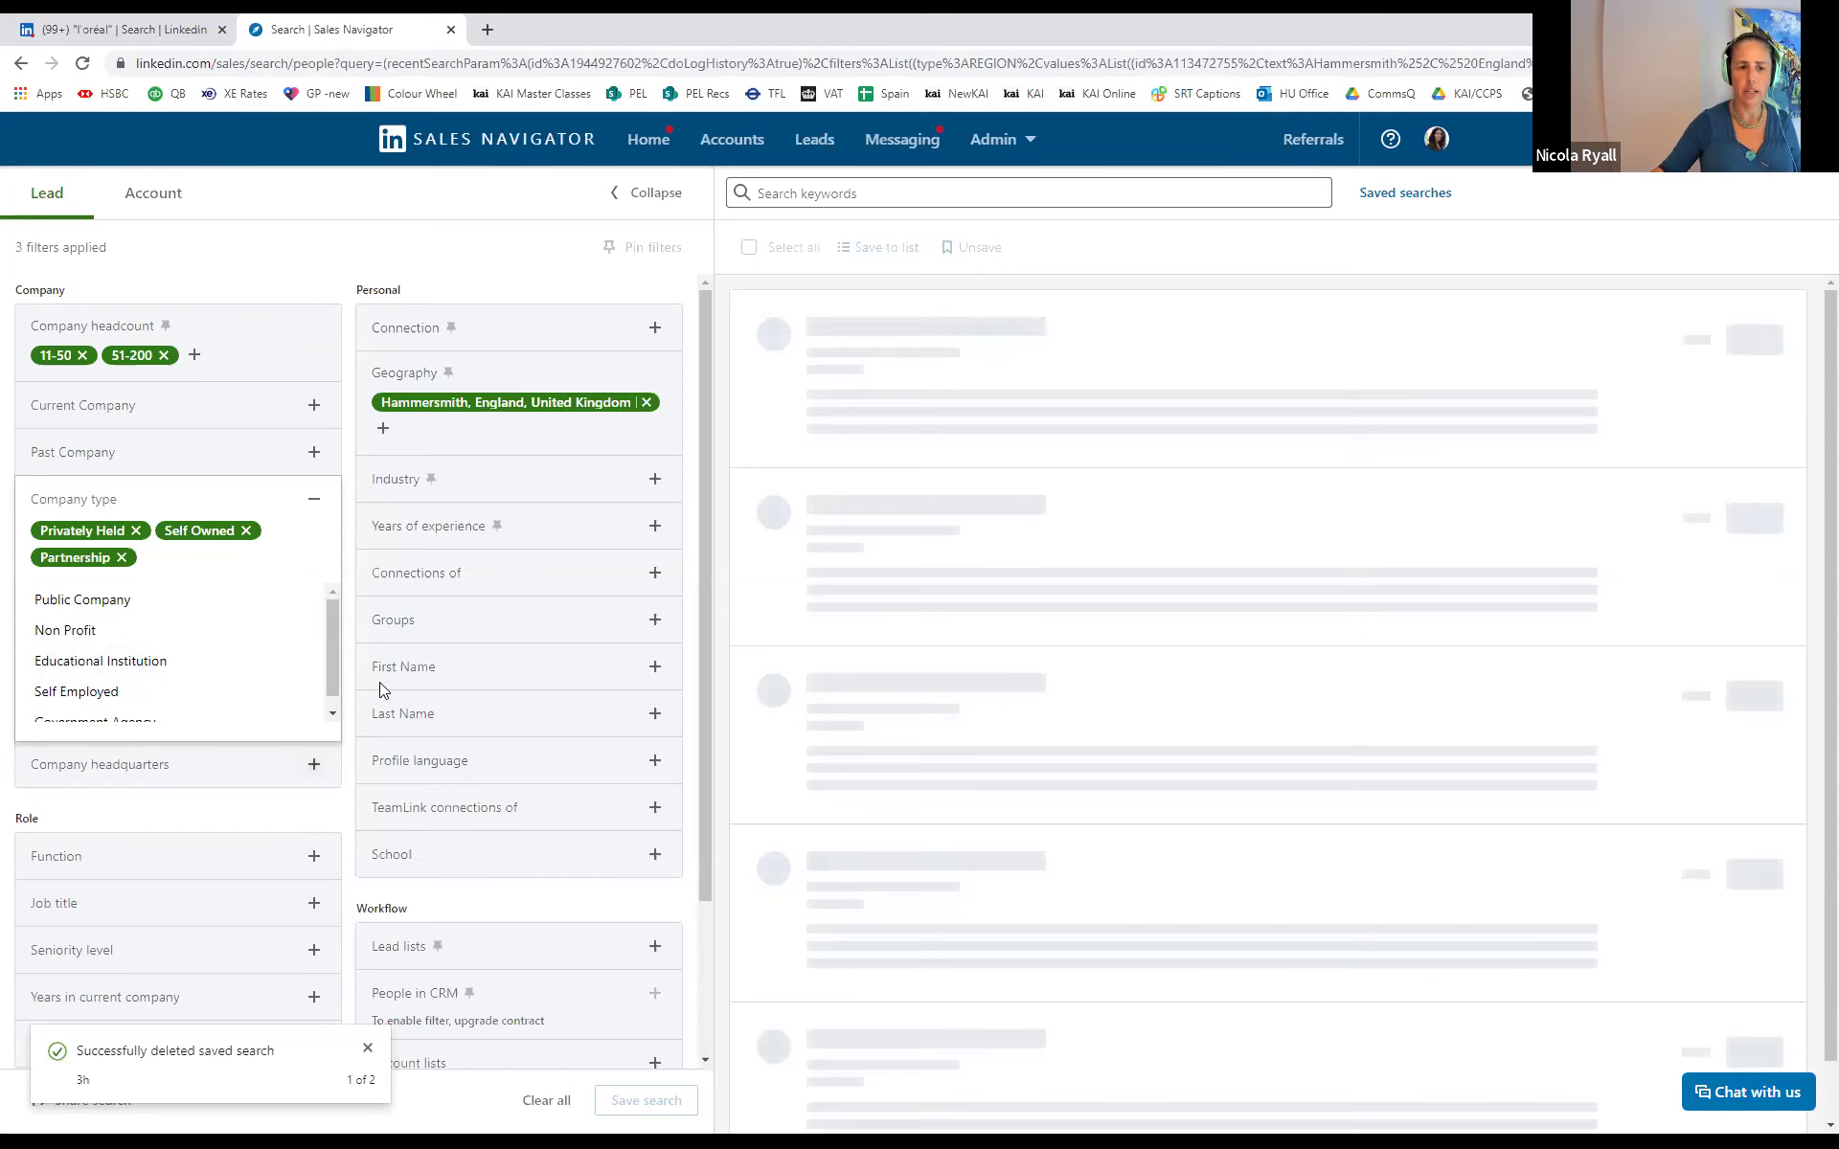
click(309, 510)
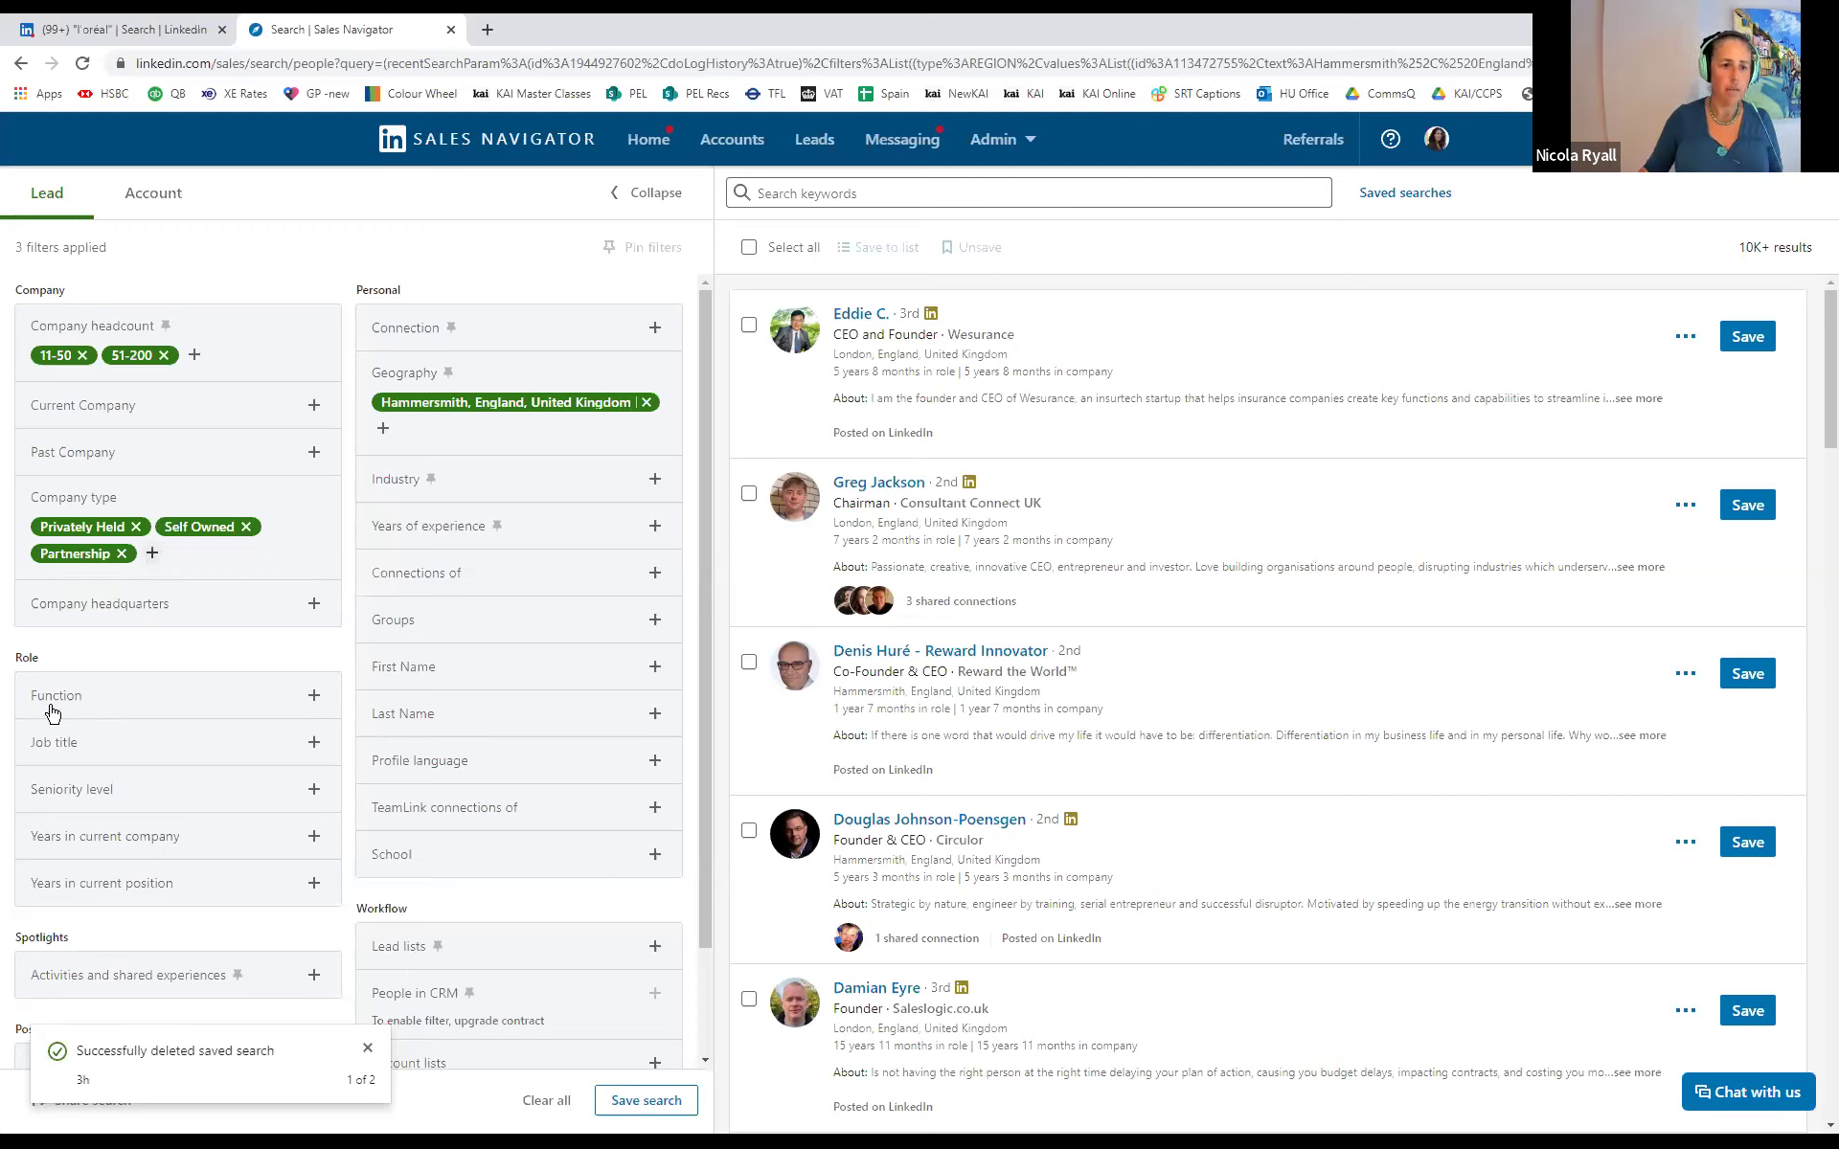
Filter the leads by the current job titles Managing Director, Chief Executive Officer and "Owne"
click(48, 745)
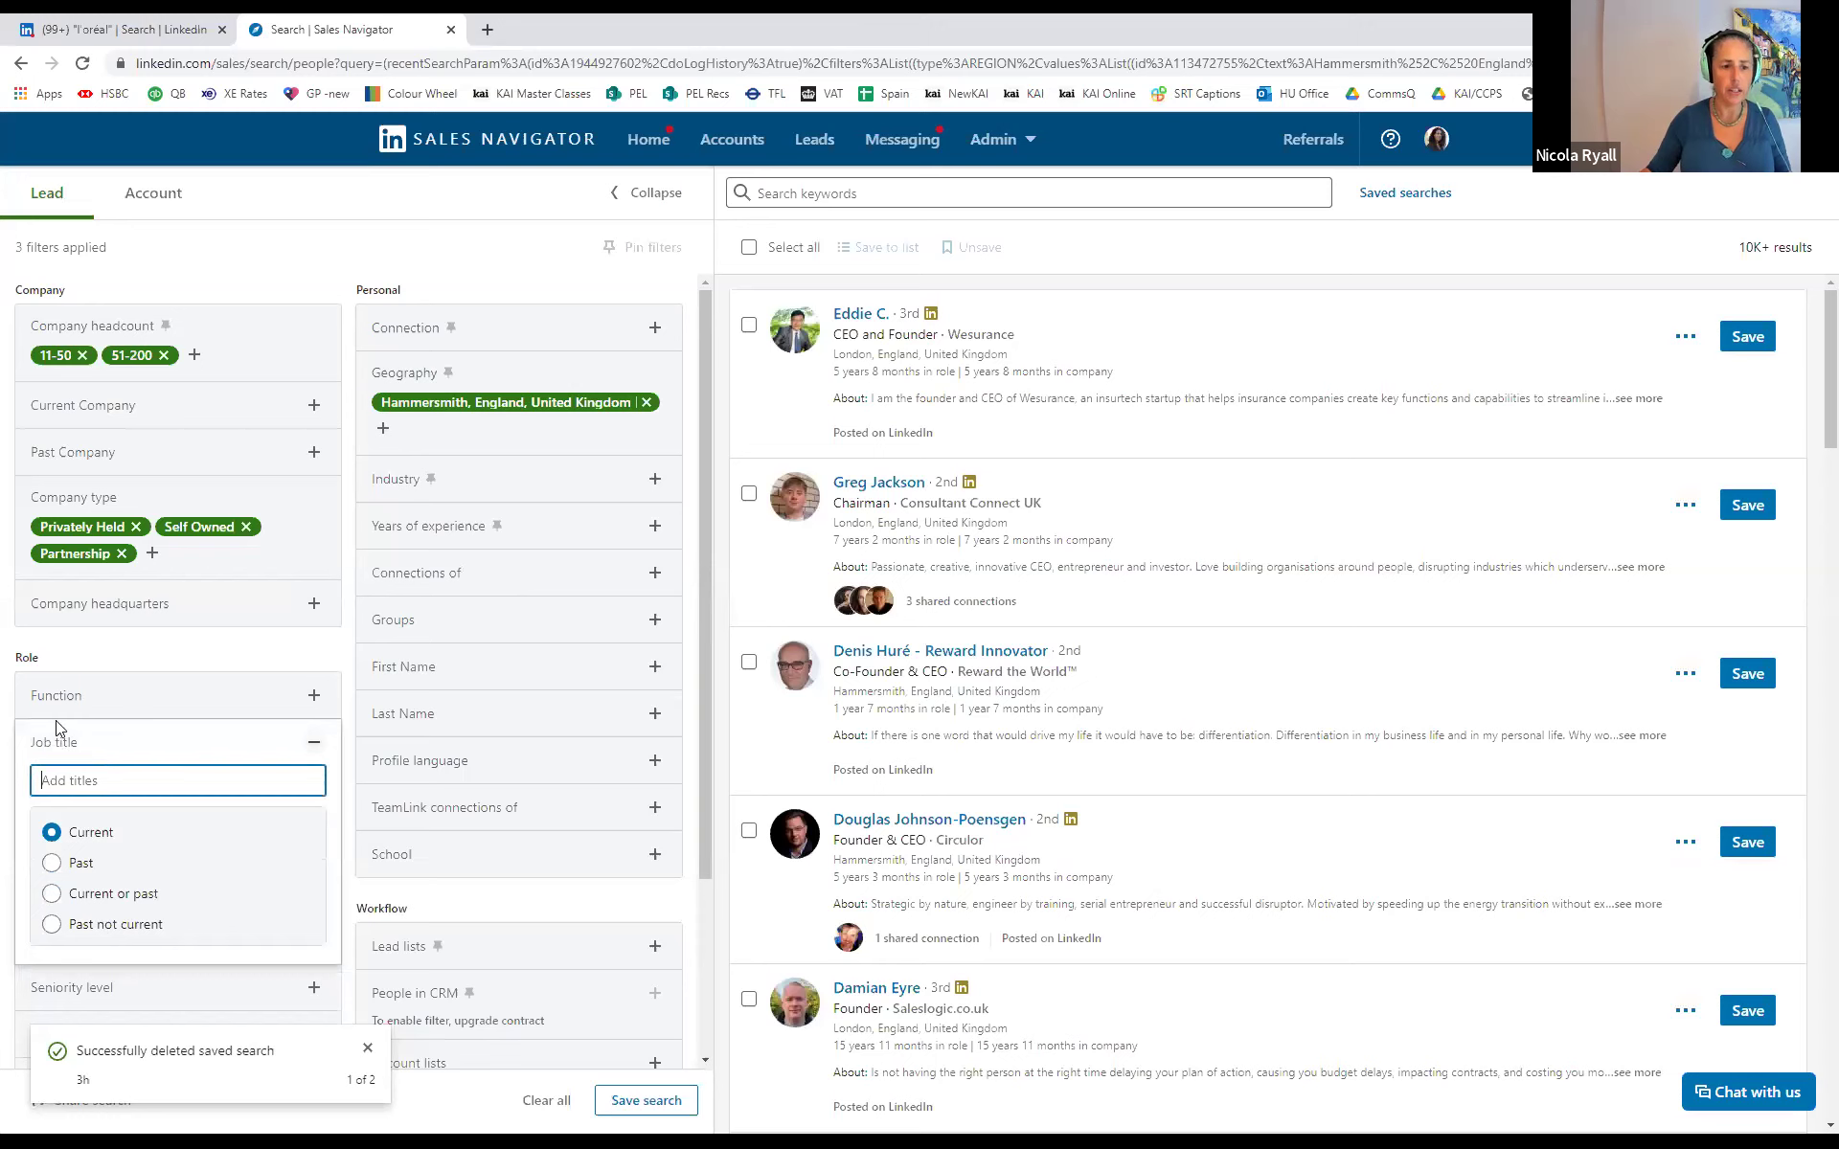
text(Managin)
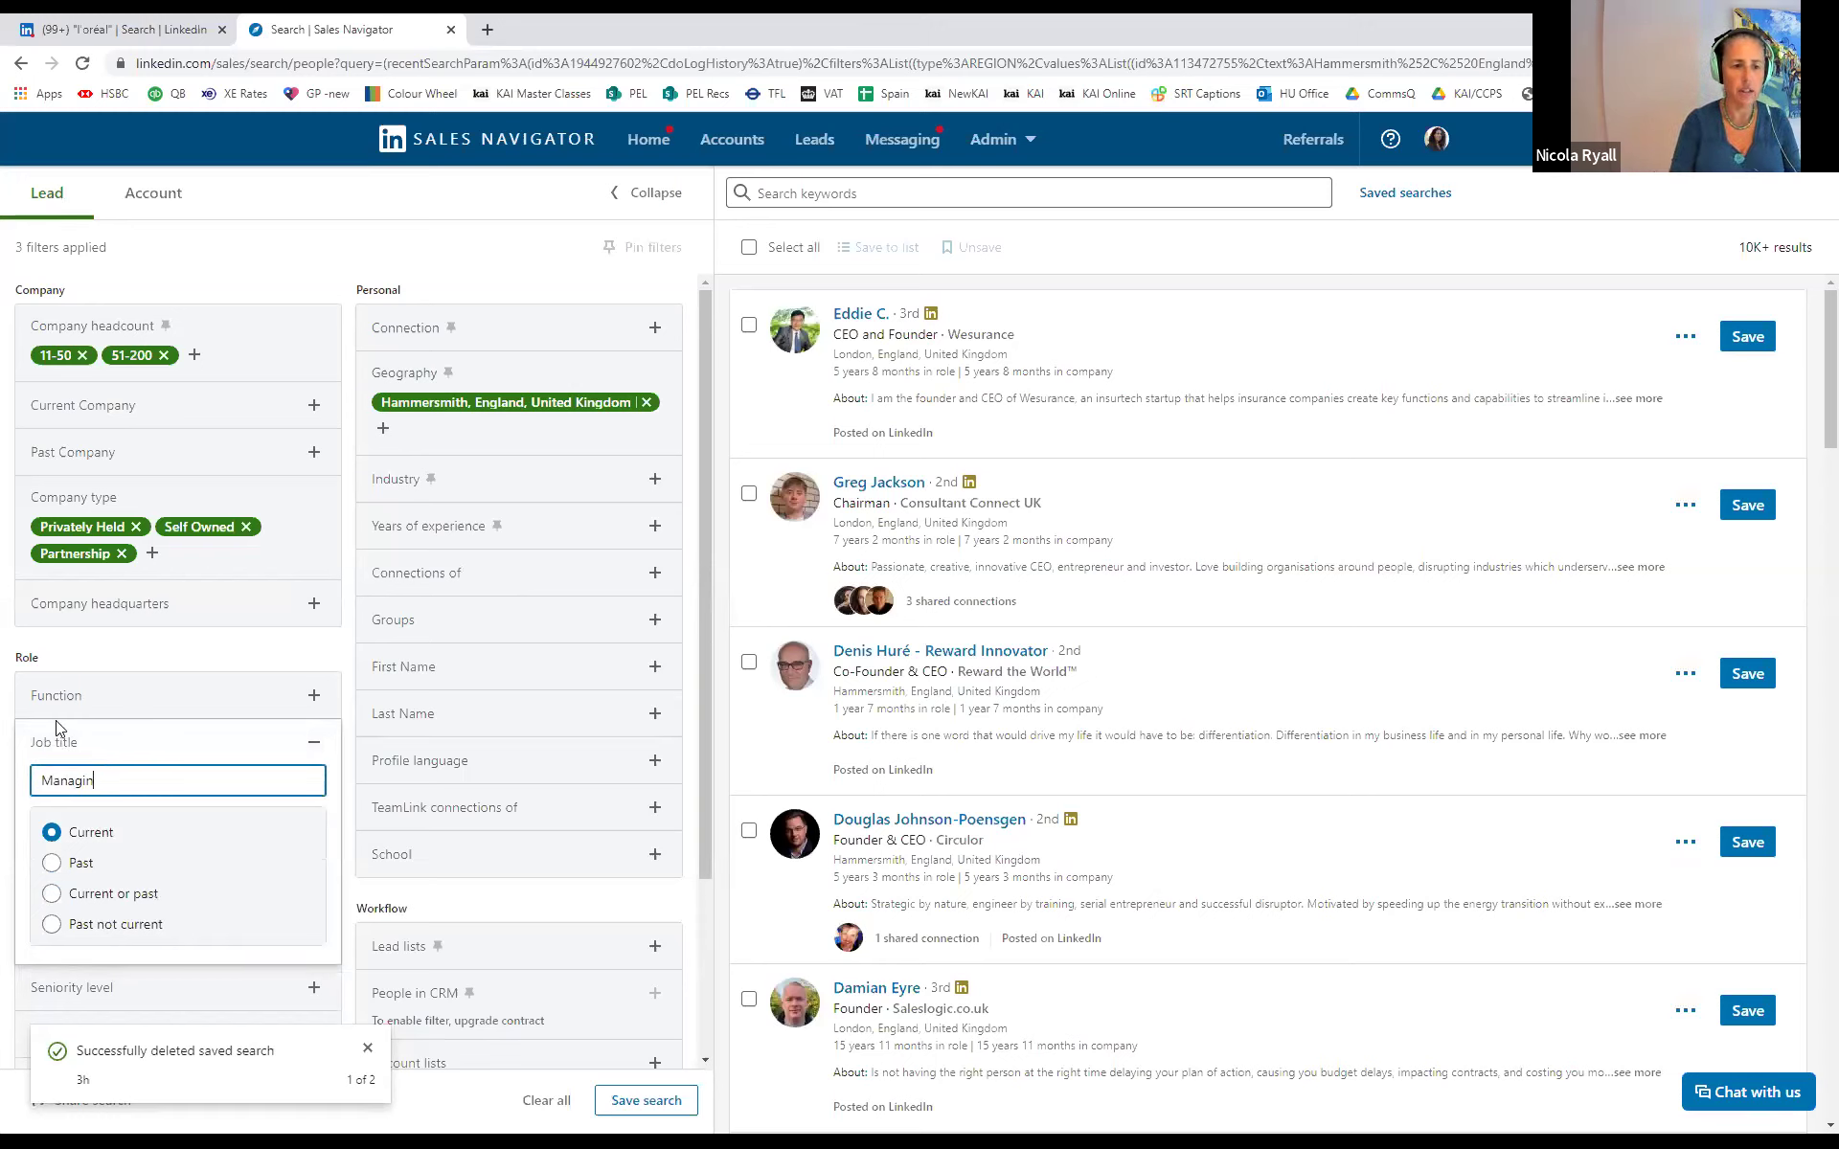
text(g Director)
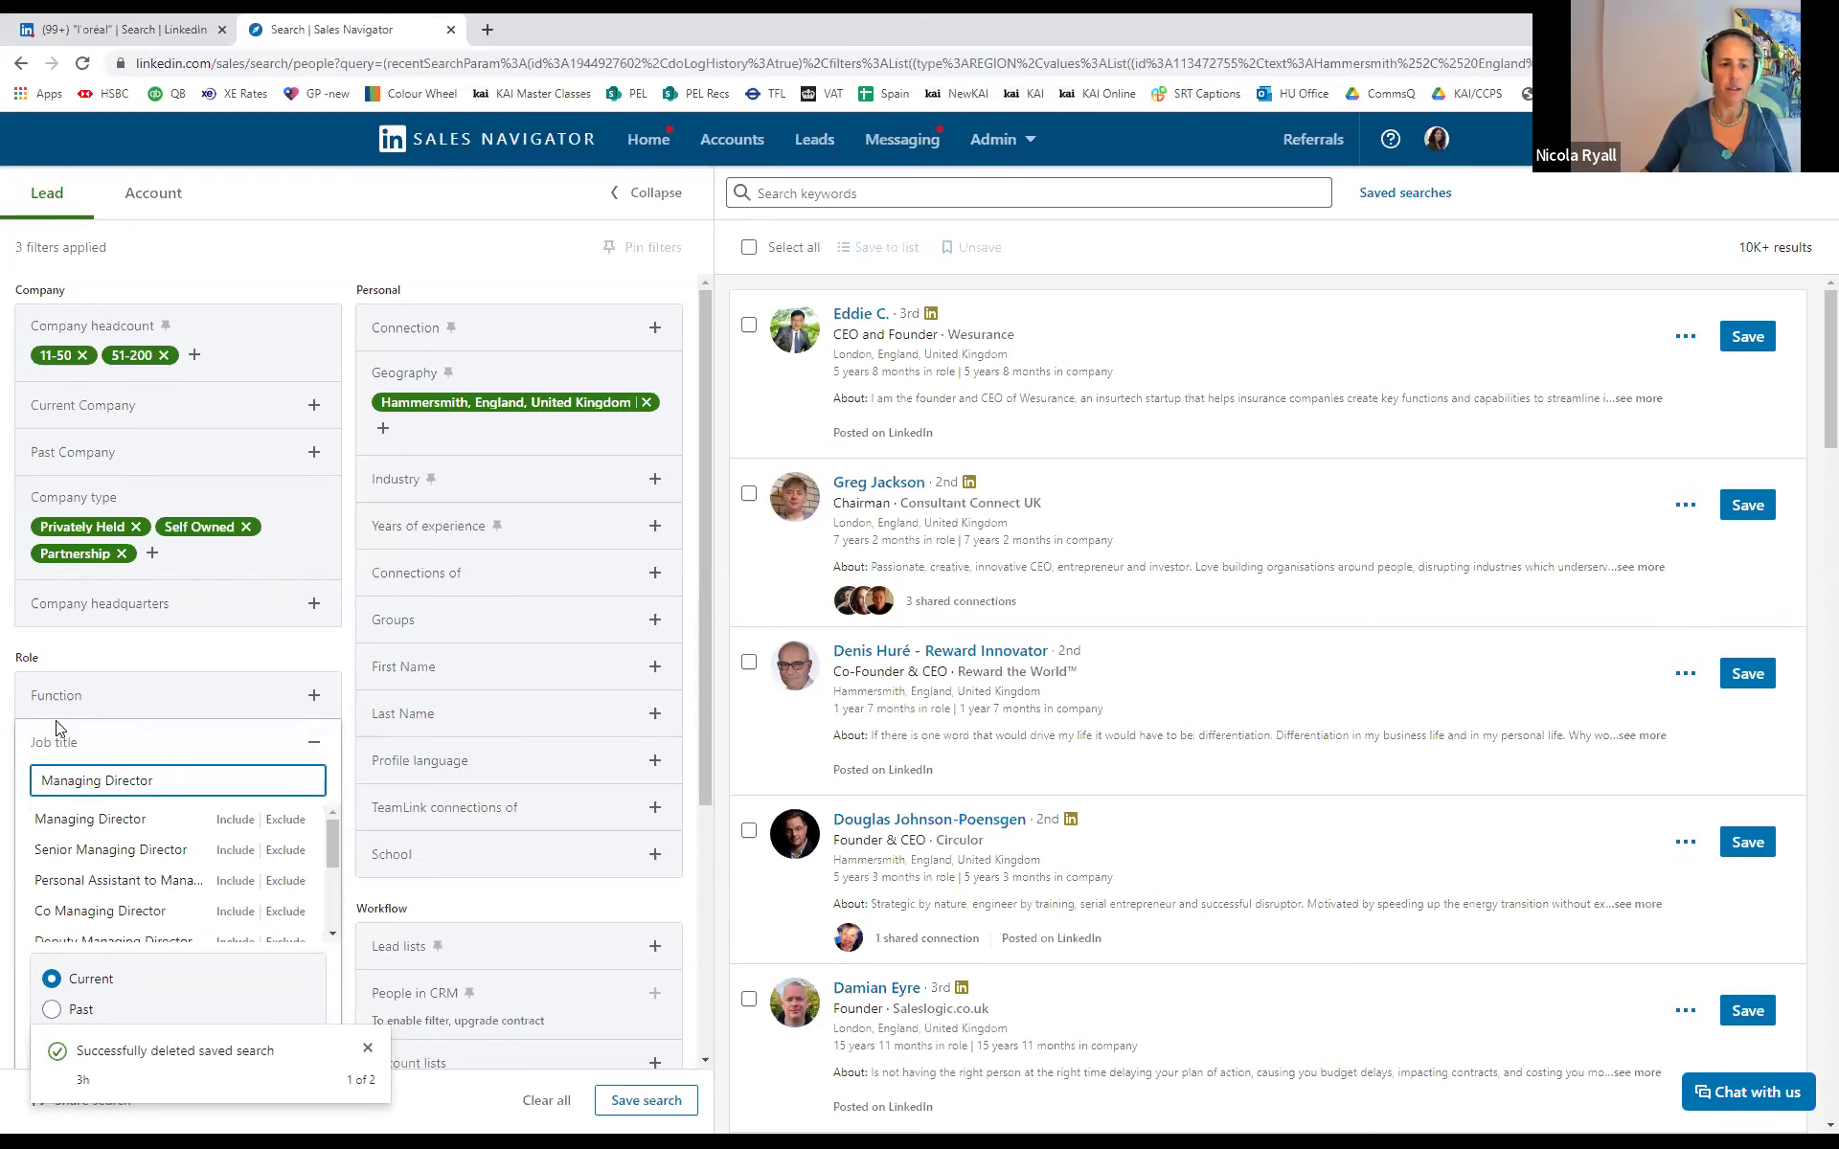
click(124, 822)
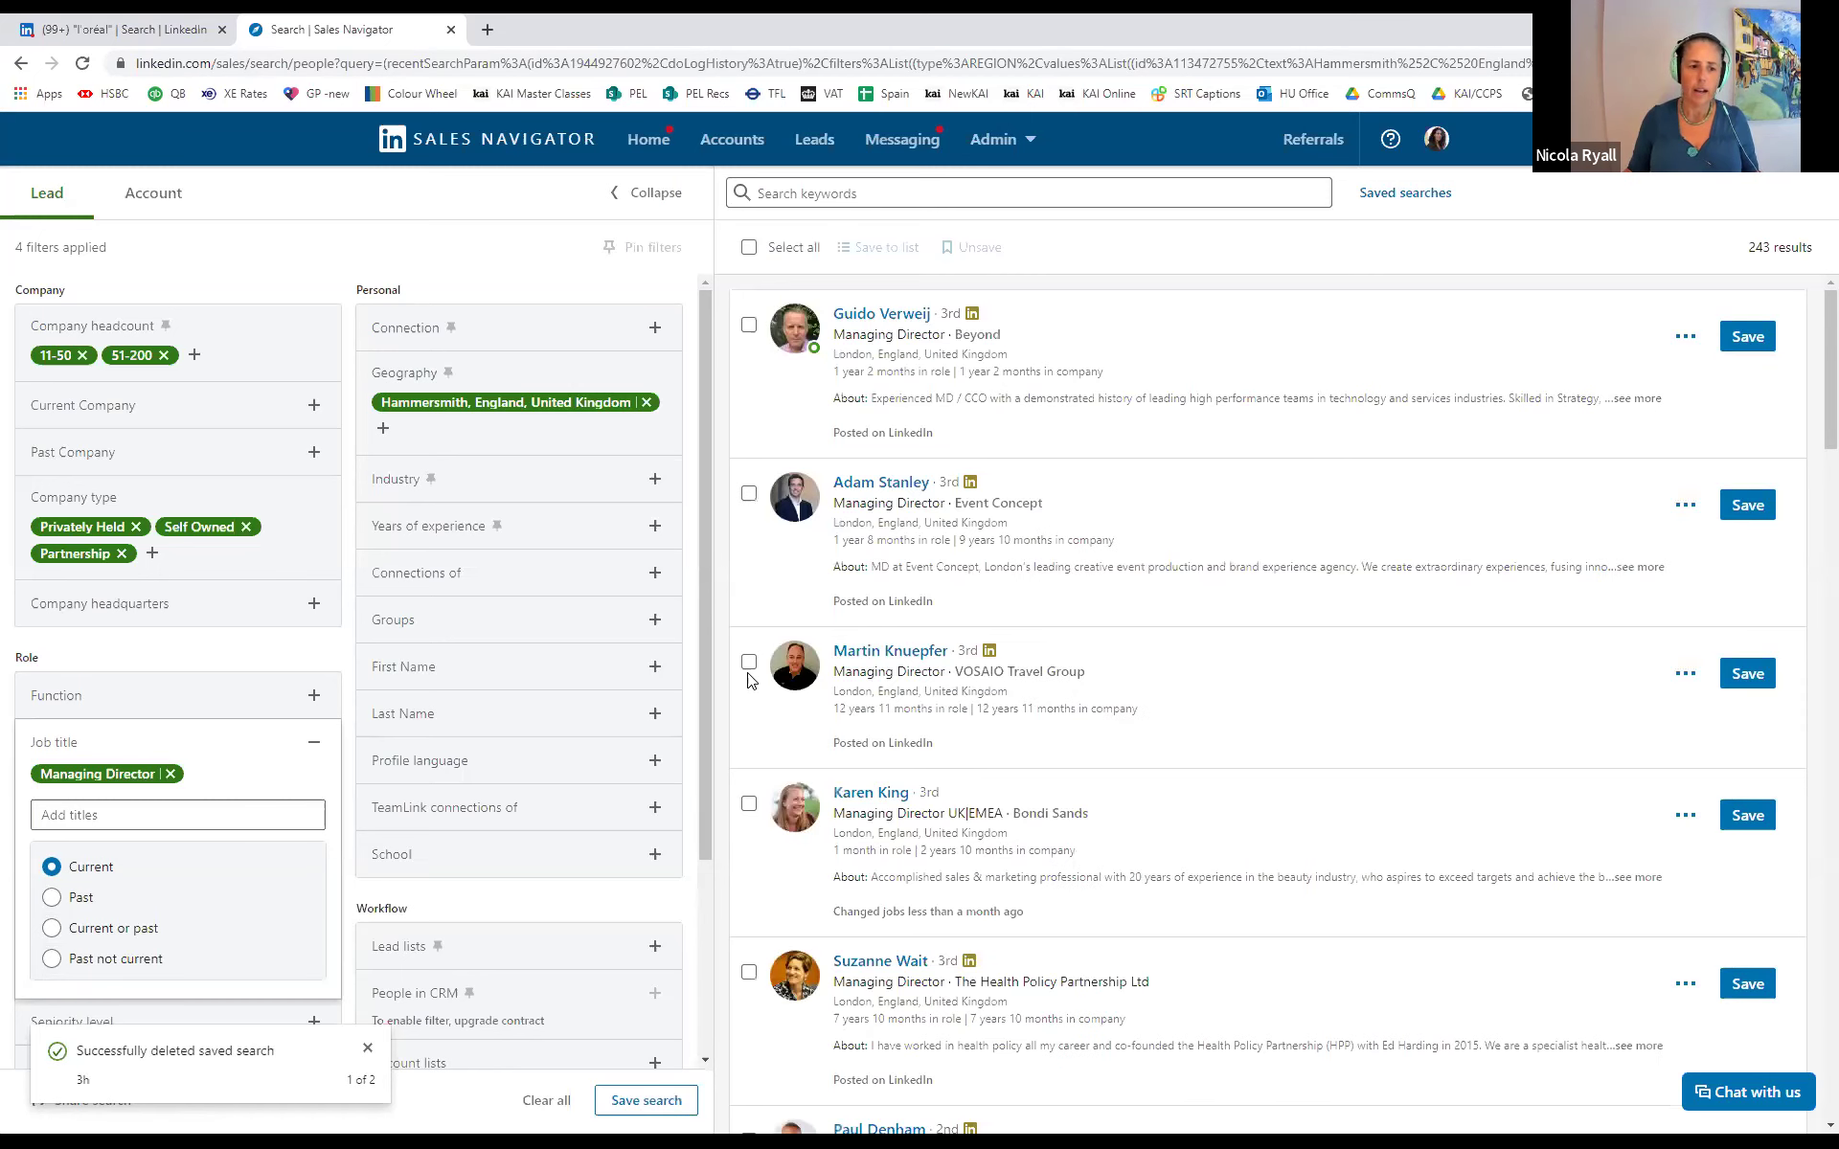
click(224, 815)
text(CEO)
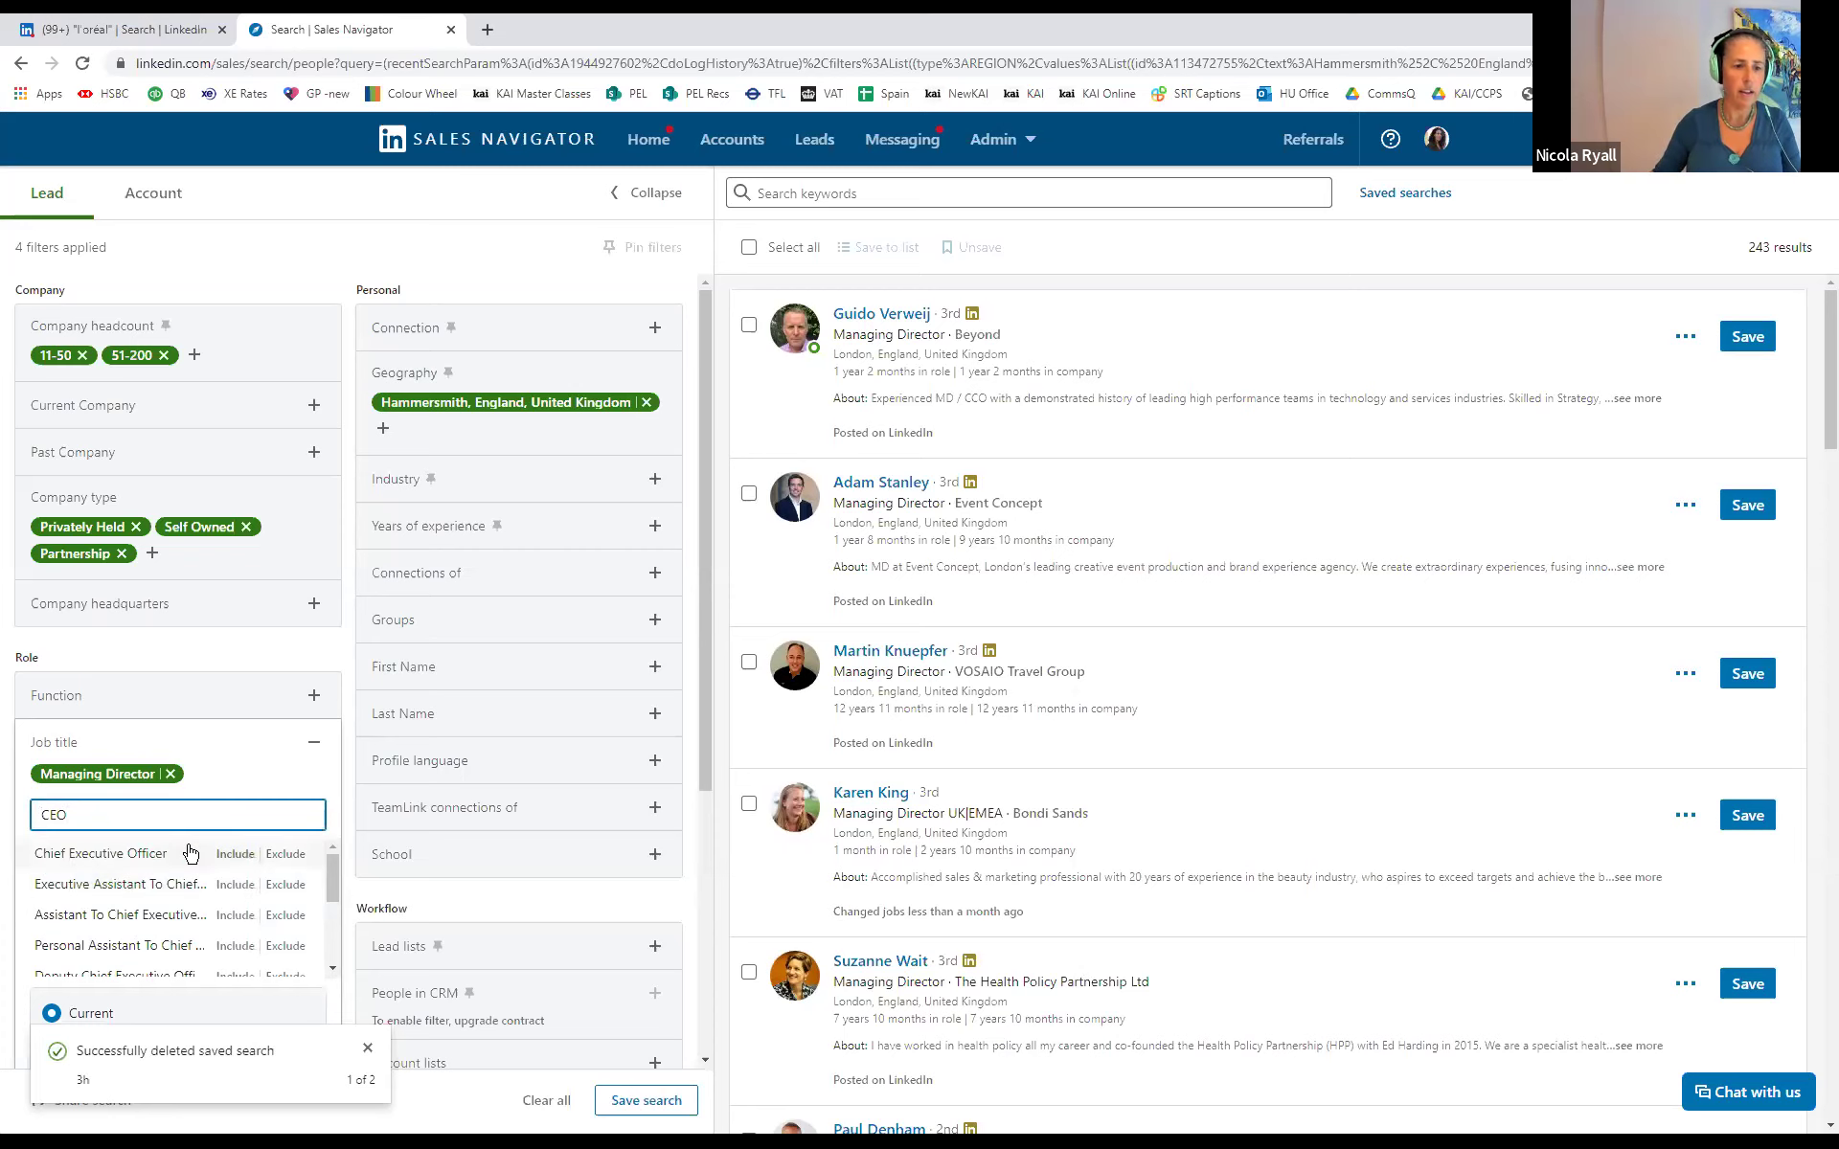
click(157, 848)
text(O)
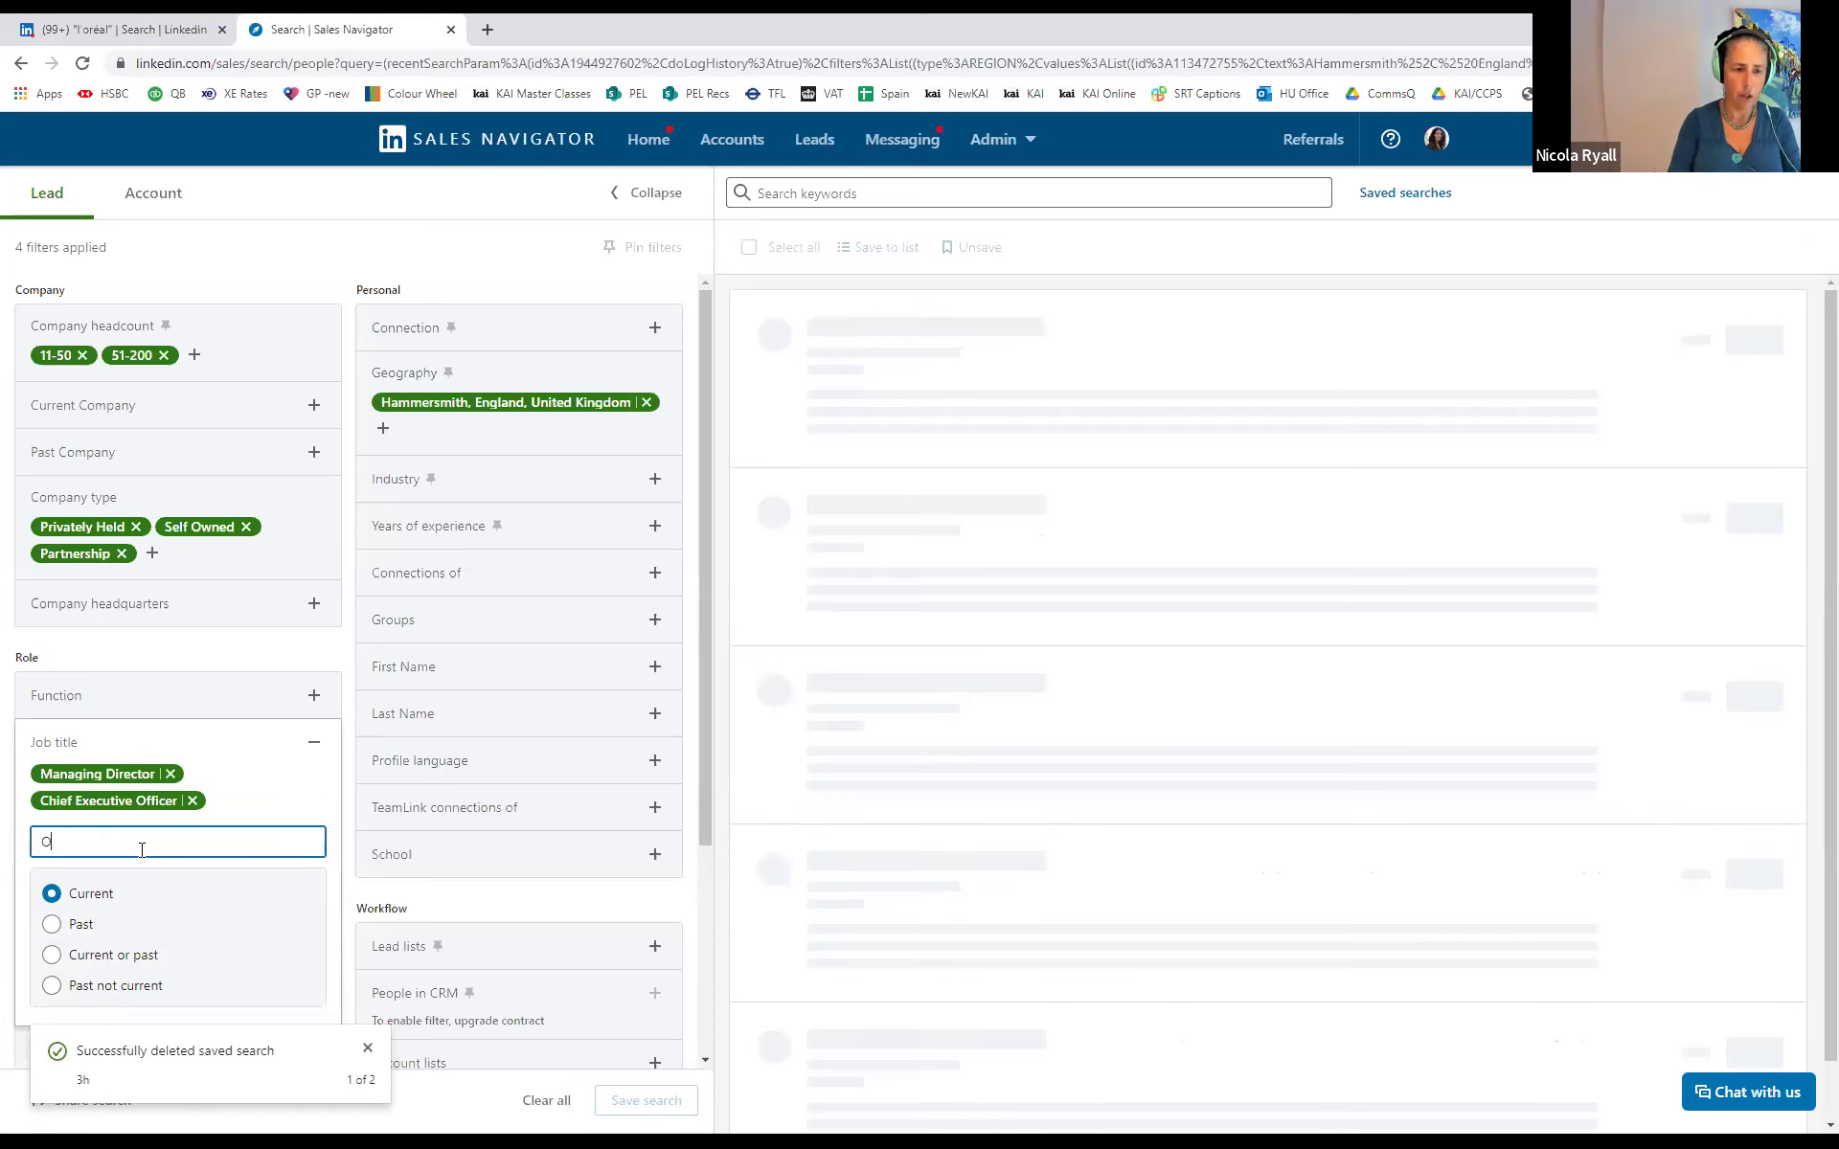
text(wne)
key(Return)
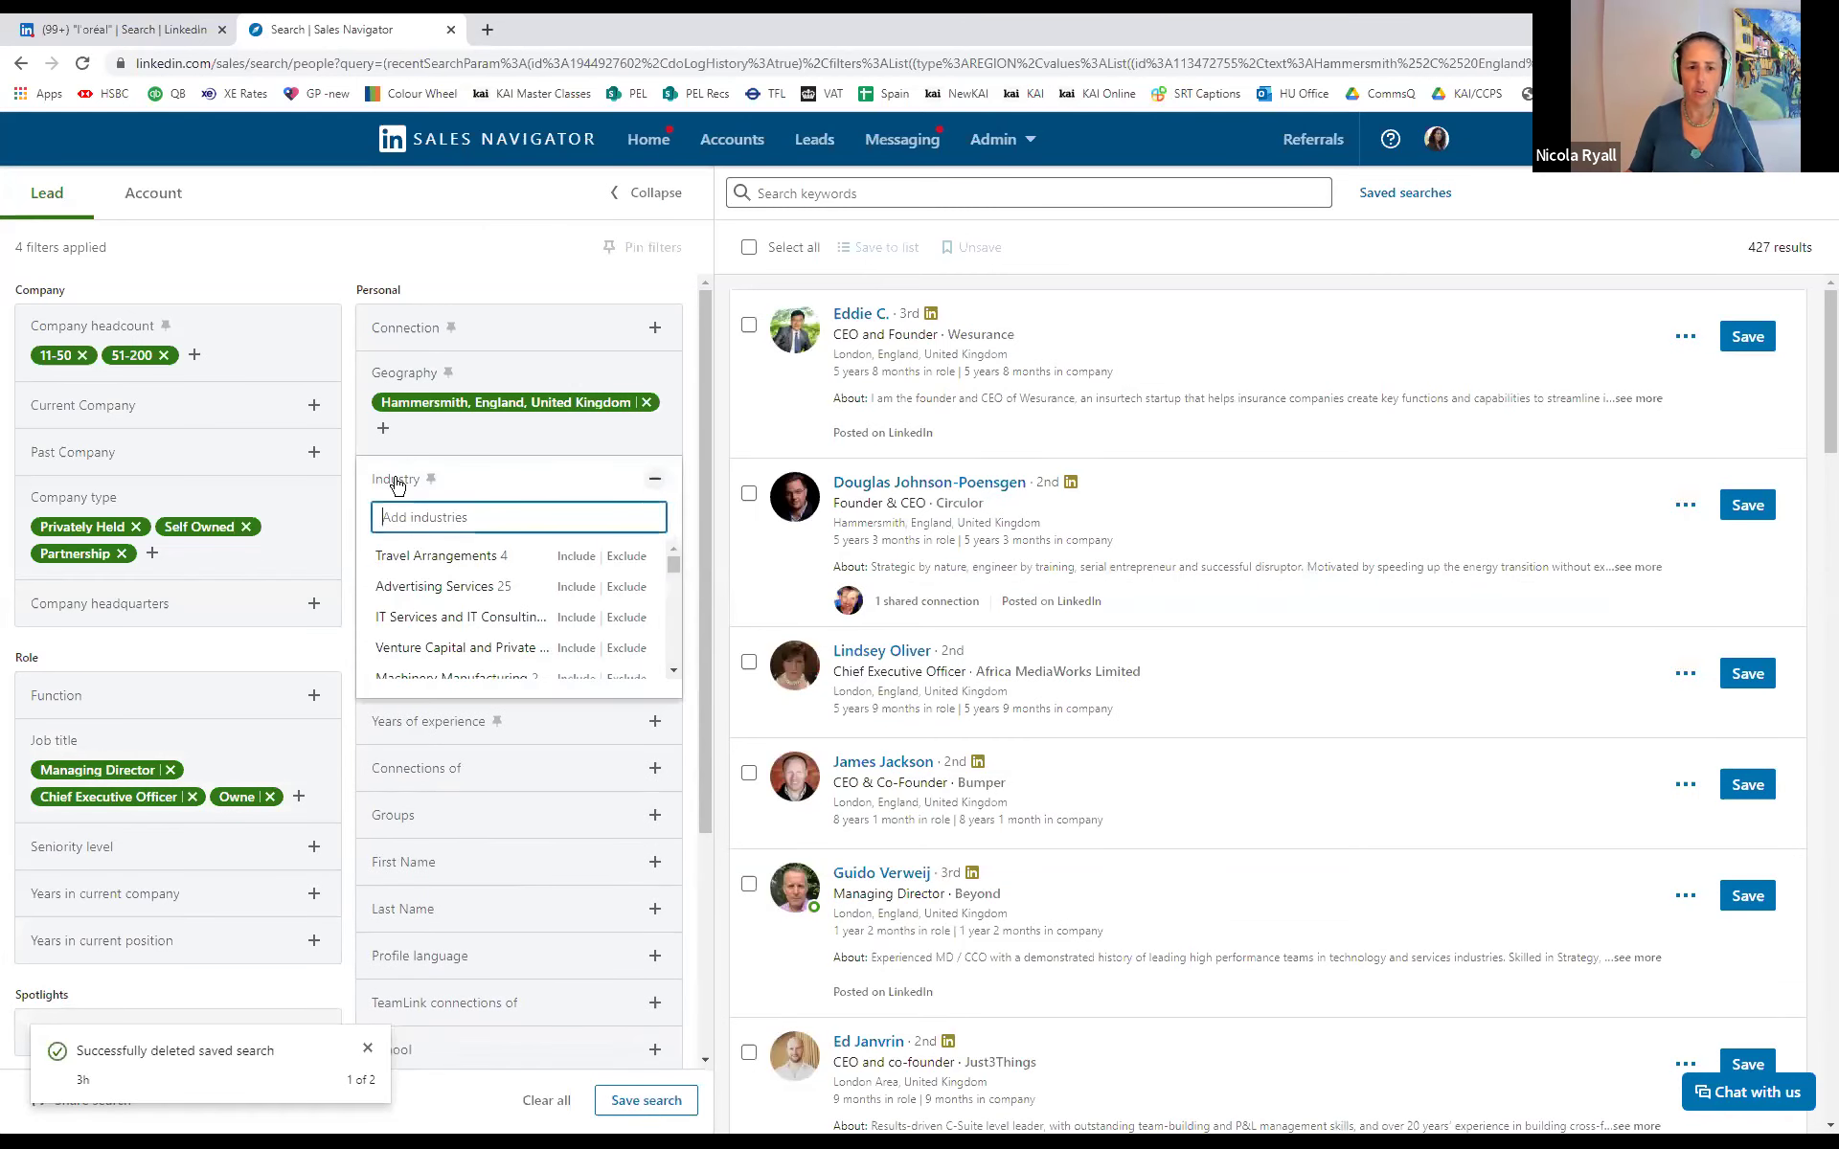
Include Advertising Services in the industry filter
click(468, 589)
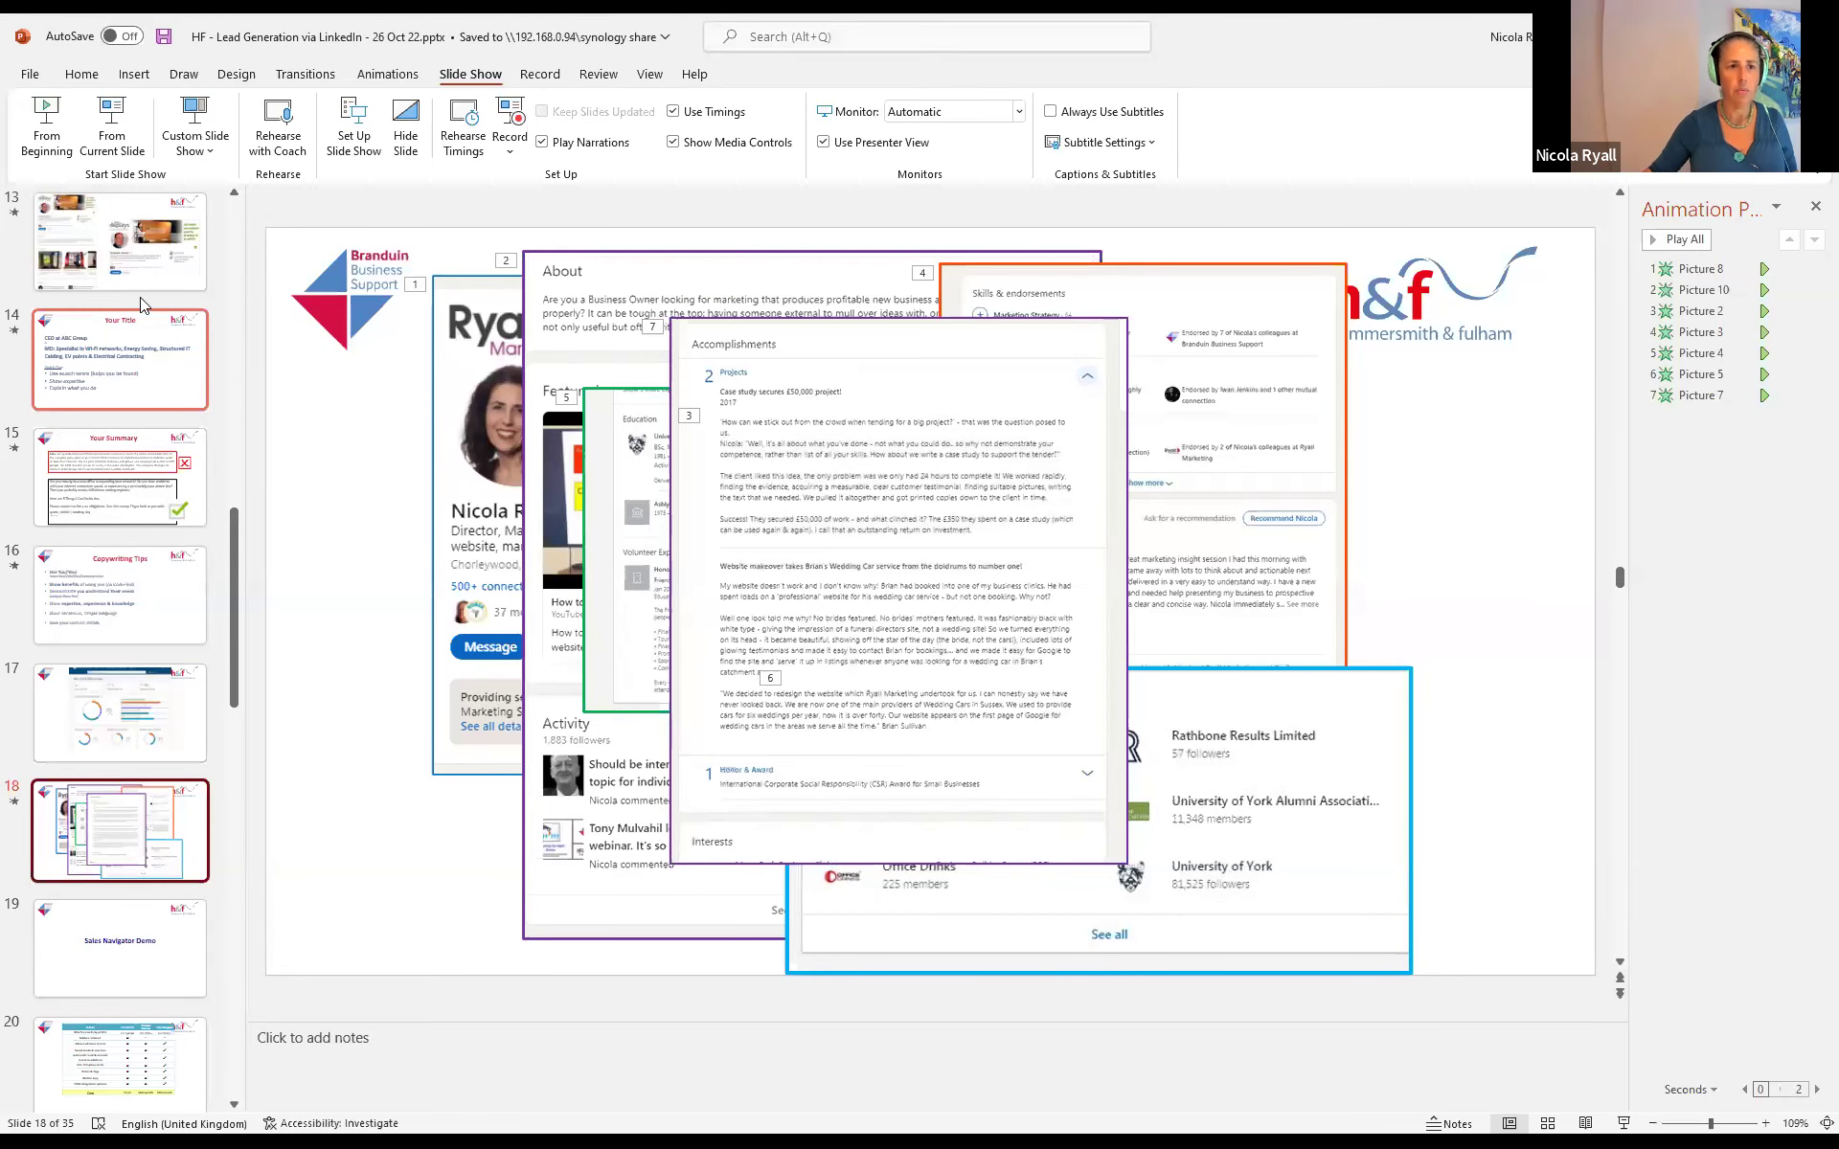
Switch to the PowerPoint lead generation presentation and start its slide show from slide 18
click(112, 134)
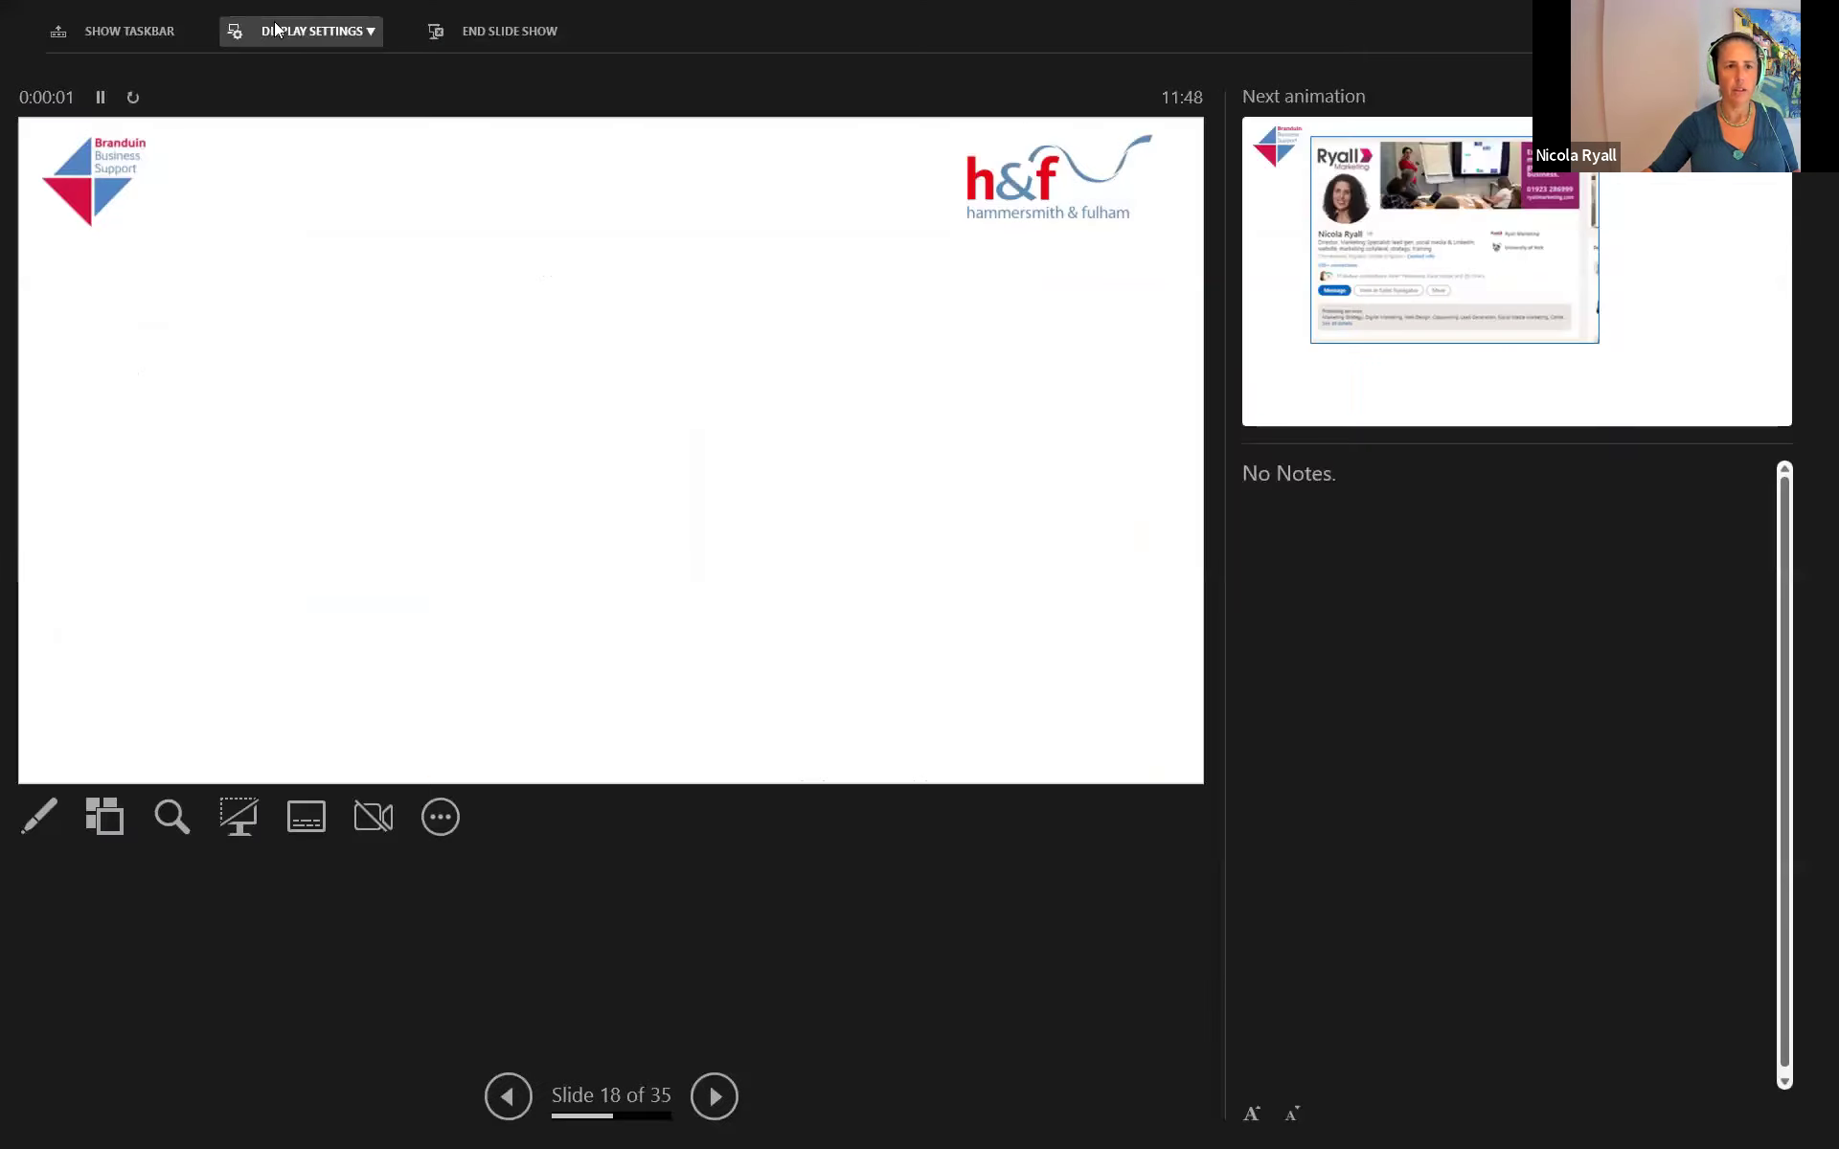